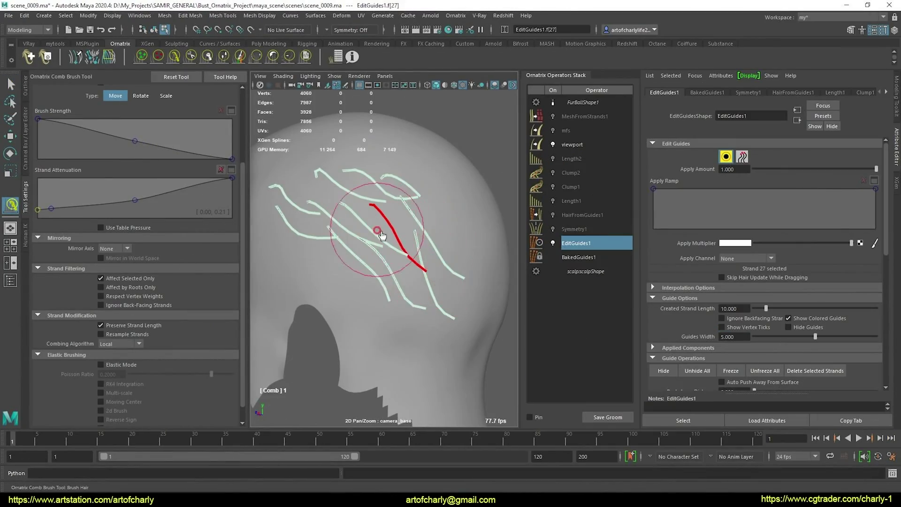
Step: Select the short guide at the upper back of the head and lengthen it with the GrowShrink brush
{"action": "mouse_move", "coordinate": [405, 278]}
{"action": "left_mouse_down", "text": "alt"}
{"action": "mouse_move", "coordinate": [402, 249]}
{"action": "mouse_move", "coordinate": [404, 267]}
{"action": "left_mouse_up", "text": "alt"}
{"action": "left_click", "coordinate": [404, 219]}
{"action": "left_click_drag", "start_coordinate": [405, 219], "coordinate": [399, 226], "text": "alt"}
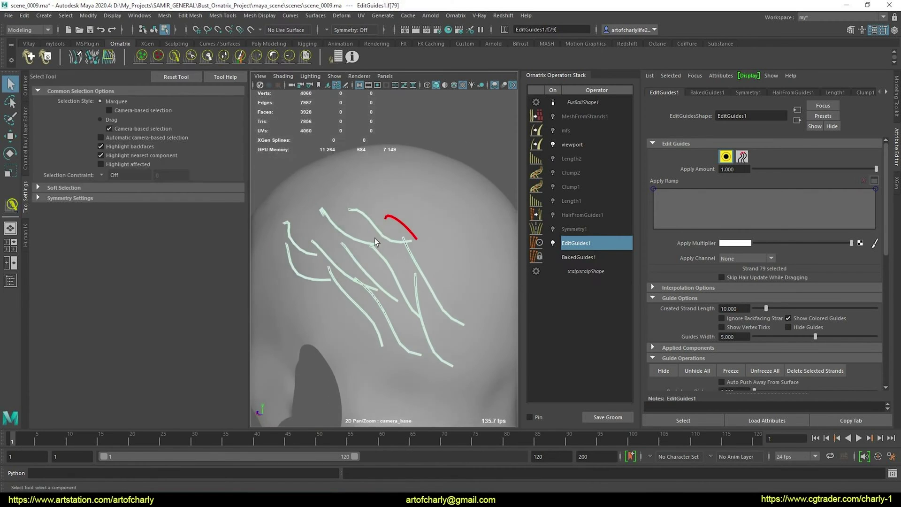
{"action": "left_click", "coordinate": [223, 55]}
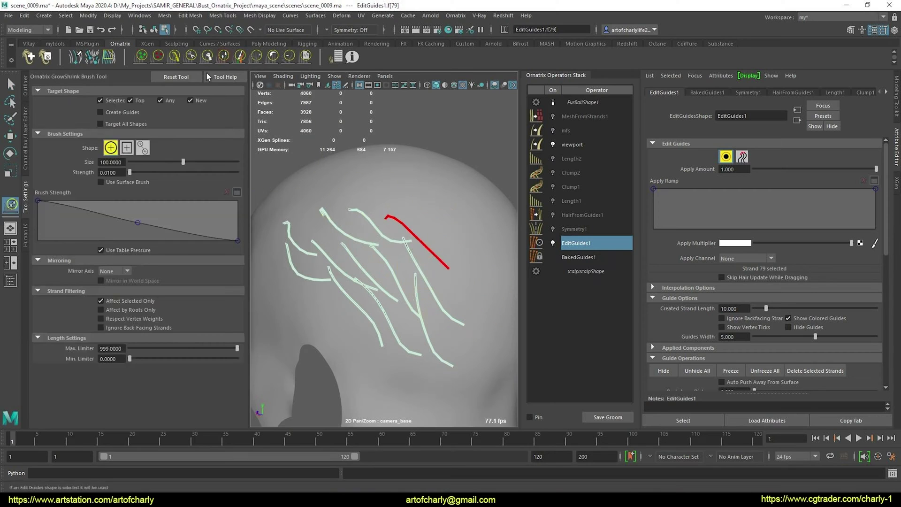
Step: Comb the lengthened upper-back guide down along the scalp to follow the curve of the neighbouring guides
{"action": "left_click", "coordinate": [175, 56]}
{"action": "mouse_move", "coordinate": [417, 272]}
{"action": "left_mouse_down", "text": "alt"}
{"action": "mouse_move", "coordinate": [400, 230]}
{"action": "mouse_move", "coordinate": [385, 229]}
{"action": "mouse_move", "coordinate": [427, 204]}
{"action": "left_mouse_up", "text": "alt"}
{"action": "left_click_drag", "start_coordinate": [431, 255], "coordinate": [359, 236], "text": "alt"}
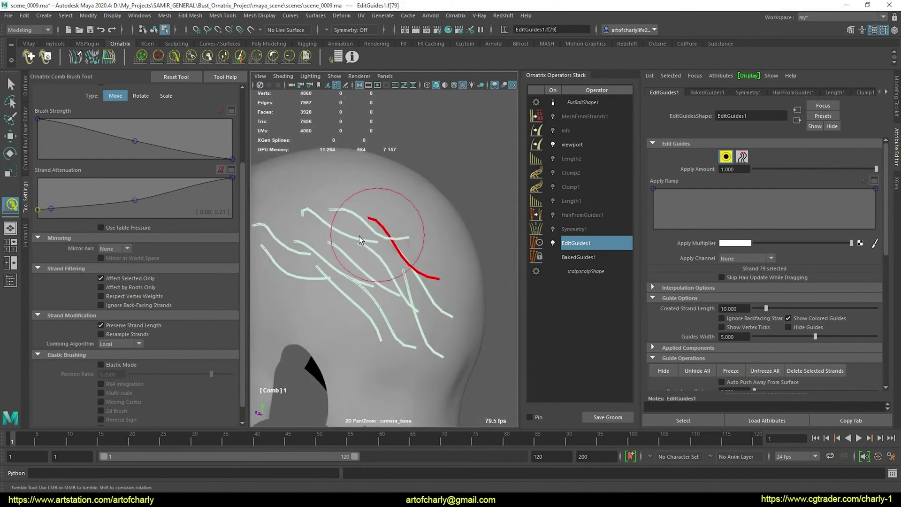
{"action": "left_click_drag", "start_coordinate": [422, 262], "coordinate": [374, 291], "text": "alt"}
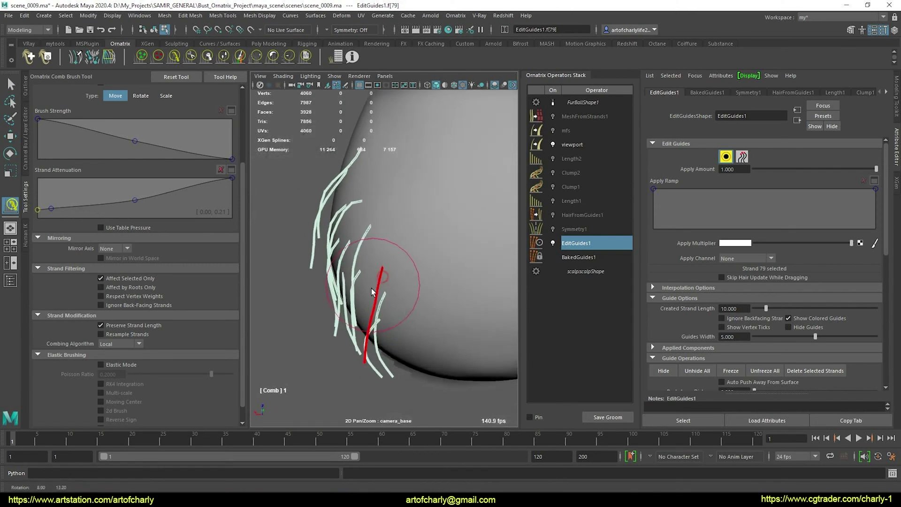
{"action": "middle_click_drag", "start_coordinate": [386, 337], "coordinate": [385, 291], "text": "alt"}
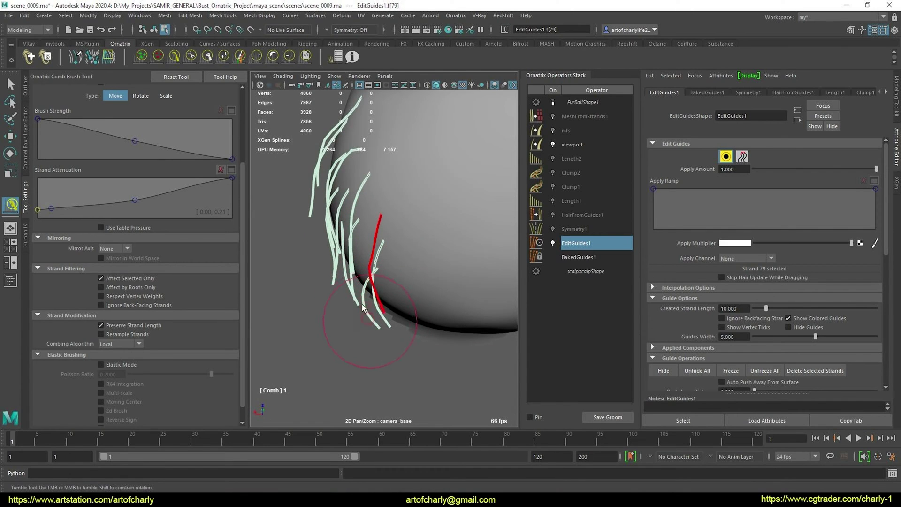
{"action": "left_click_drag", "start_coordinate": [404, 232], "coordinate": [389, 199], "text": "alt"}
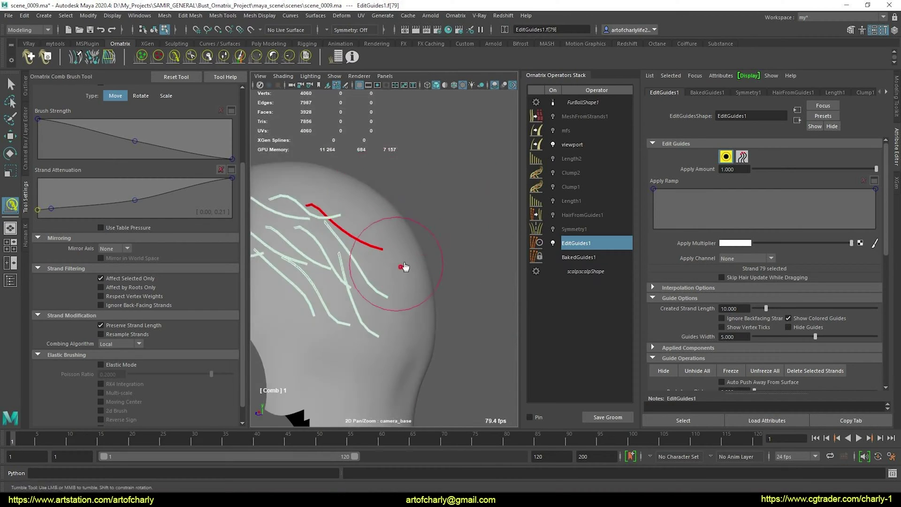
{"action": "mouse_move", "coordinate": [403, 241]}
{"action": "left_mouse_down", "text": "alt"}
{"action": "mouse_move", "coordinate": [415, 254]}
{"action": "mouse_move", "coordinate": [410, 271]}
{"action": "mouse_move", "coordinate": [432, 276]}
{"action": "mouse_move", "coordinate": [418, 267]}
{"action": "left_mouse_up", "text": "alt"}
Step: Enable HairFromGuides and inspect the flow of the full generated hair around the side and back of the head
{"action": "key", "text": "q"}
{"action": "left_click", "coordinate": [553, 215]}
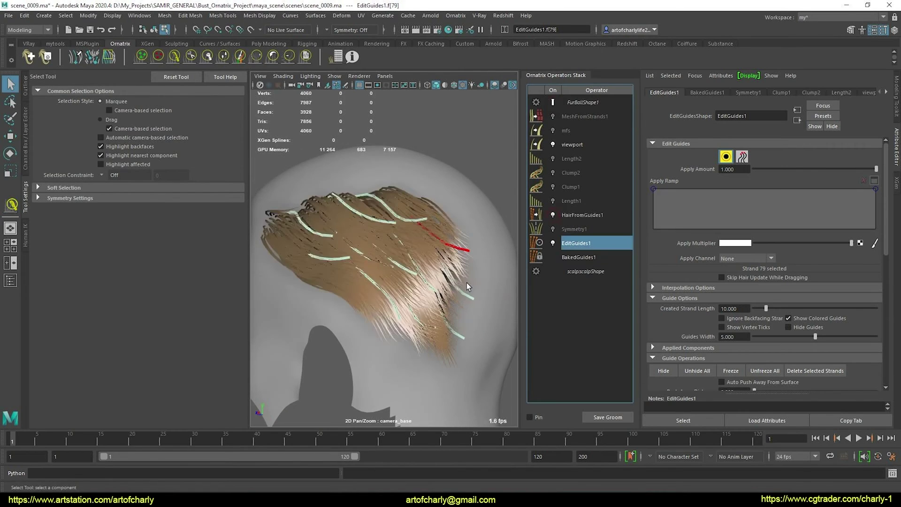
{"action": "left_click_drag", "start_coordinate": [470, 288], "coordinate": [464, 249], "text": "alt"}
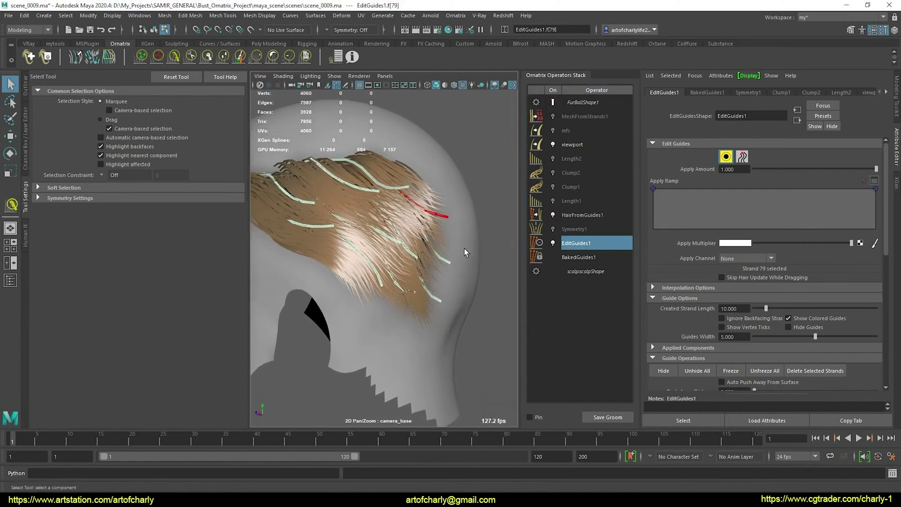
{"action": "left_click", "coordinate": [586, 216]}
{"action": "left_click_drag", "start_coordinate": [497, 295], "coordinate": [452, 304], "text": "alt"}
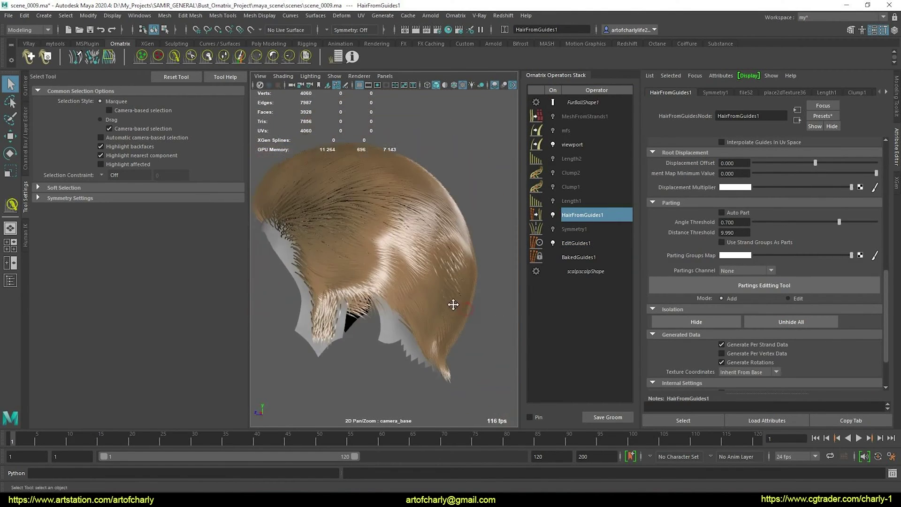
{"action": "right_click_drag", "start_coordinate": [458, 291], "coordinate": [472, 334], "text": "alt"}
{"action": "middle_click_drag", "start_coordinate": [471, 333], "coordinate": [403, 319], "text": "alt"}
{"action": "right_click_drag", "start_coordinate": [464, 285], "coordinate": [475, 303], "text": "alt"}
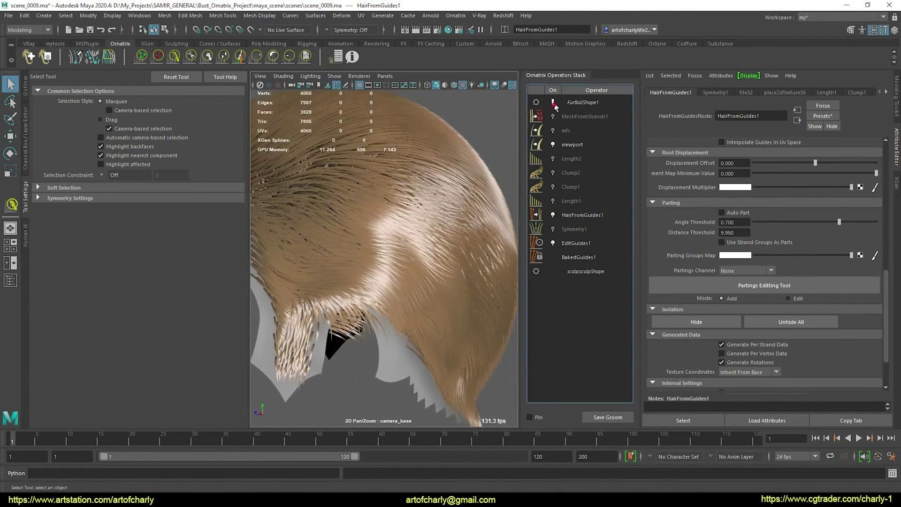
Step: Turn off HairFromGuides and unhide all guides in EditGuides1
{"action": "left_click", "coordinate": [554, 216]}
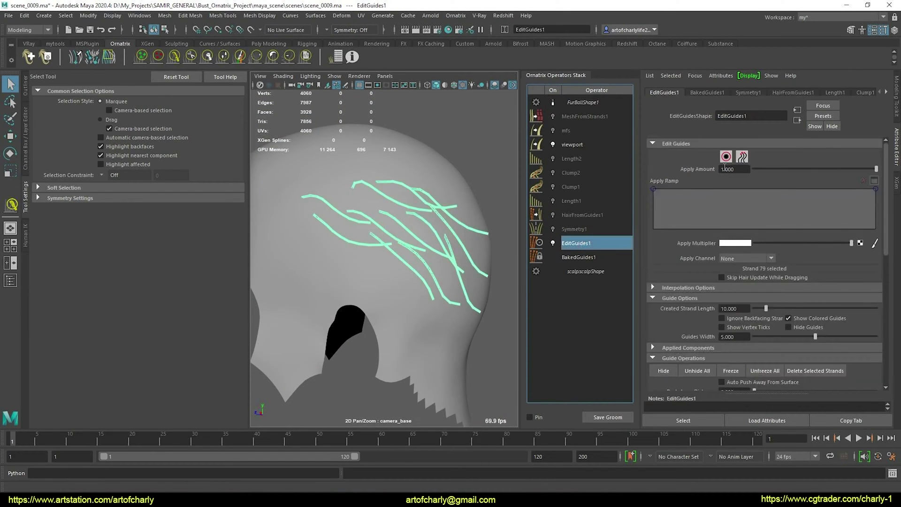
{"action": "left_click", "coordinate": [693, 369]}
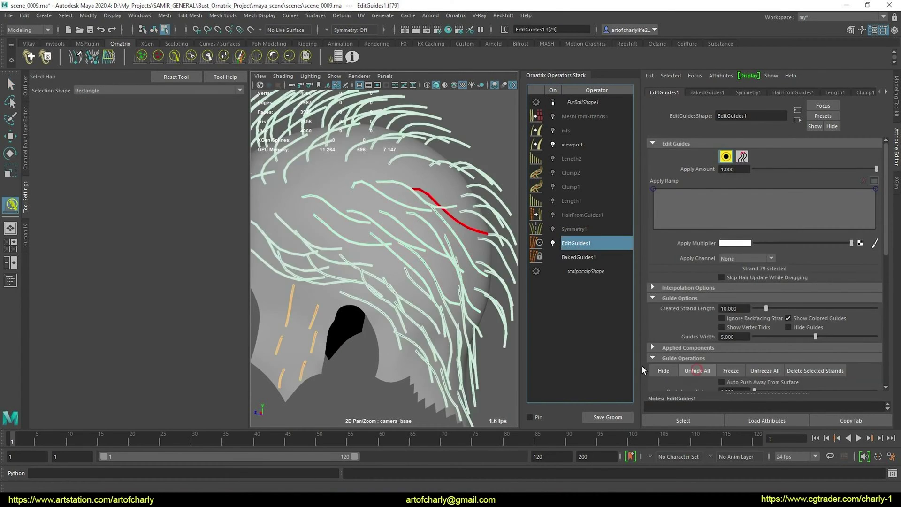
{"action": "left_click_drag", "start_coordinate": [435, 301], "coordinate": [436, 319], "text": "alt"}
{"action": "right_click_drag", "start_coordinate": [437, 324], "coordinate": [430, 273], "text": "alt"}
{"action": "left_click_drag", "start_coordinate": [432, 273], "coordinate": [453, 314], "text": "alt"}
{"action": "middle_click_drag", "start_coordinate": [453, 314], "coordinate": [426, 302], "text": "alt"}
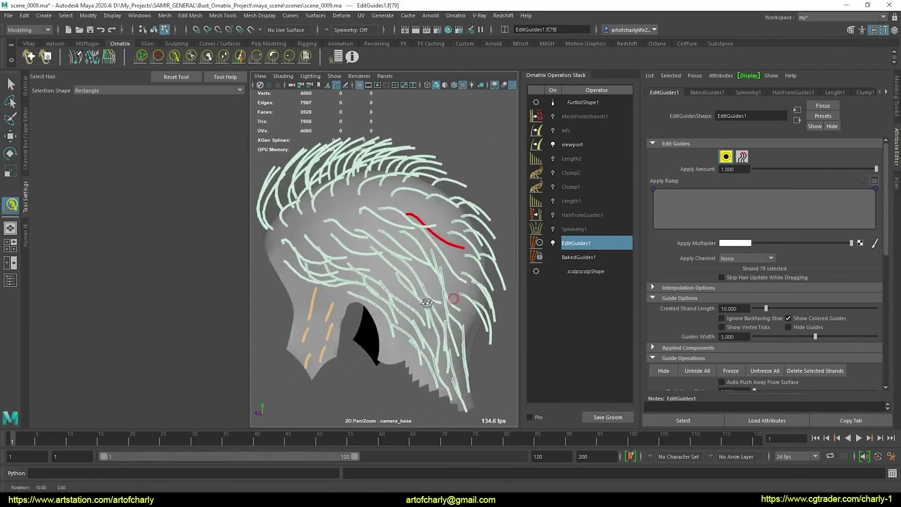
Step: Select seven guides at the back of the head and hide all the others
{"action": "right_click_drag", "start_coordinate": [427, 302], "coordinate": [461, 296], "text": "alt"}
{"action": "left_click_drag", "start_coordinate": [461, 296], "coordinate": [427, 305], "text": "alt"}
{"action": "middle_click_drag", "start_coordinate": [427, 304], "coordinate": [436, 328], "text": "alt"}
{"action": "left_click_drag", "start_coordinate": [436, 329], "coordinate": [406, 249], "text": "alt"}
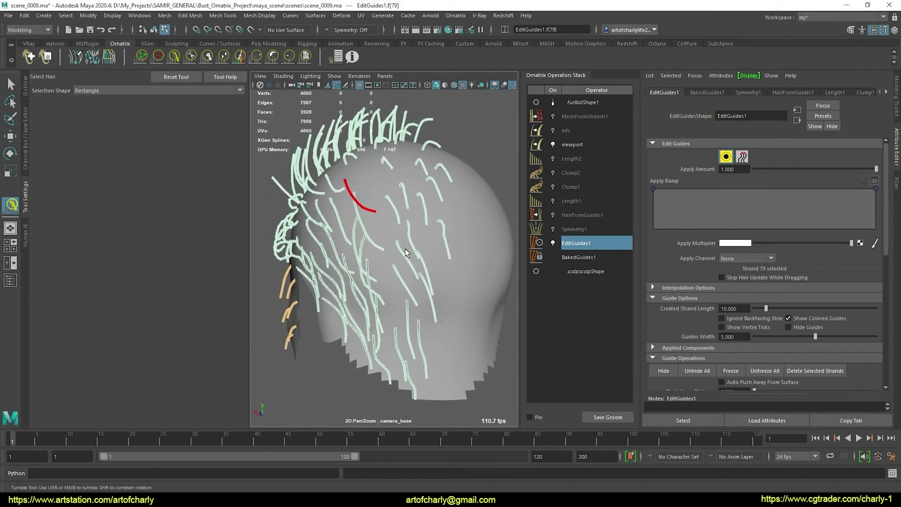
{"action": "left_click_drag", "start_coordinate": [440, 290], "coordinate": [417, 292], "text": "alt"}
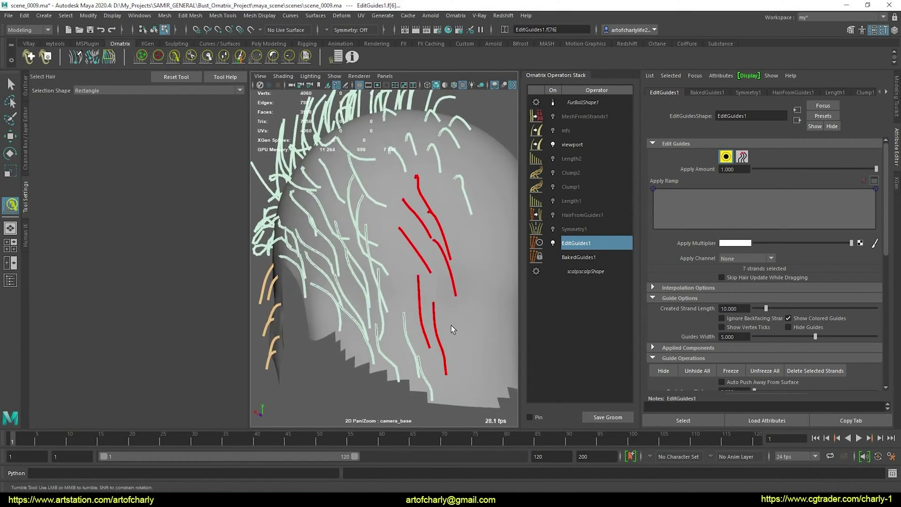
{"action": "key", "text": "ctrl+shift+i"}
{"action": "left_click", "coordinate": [664, 370]}
Step: Enable HairFromGuides and isolate the hair patch around the visible back guides with a lasso
{"action": "left_click", "coordinate": [582, 214]}
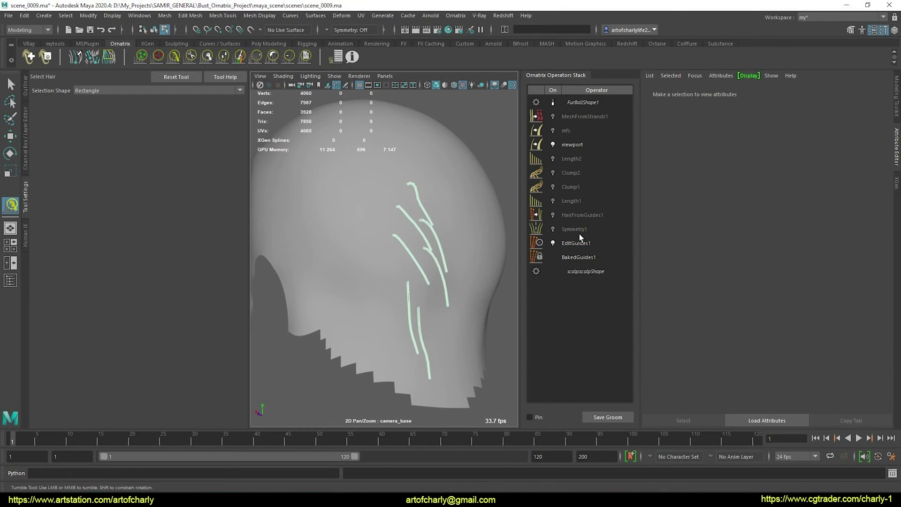
{"action": "left_click", "coordinate": [554, 103]}
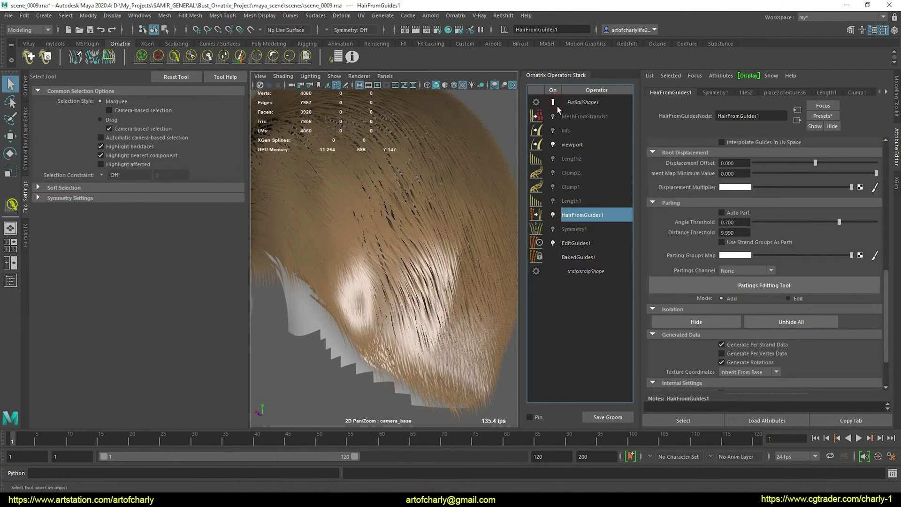
{"action": "left_click", "coordinate": [696, 320]}
{"action": "left_click_drag", "start_coordinate": [447, 319], "coordinate": [409, 302], "text": "alt"}
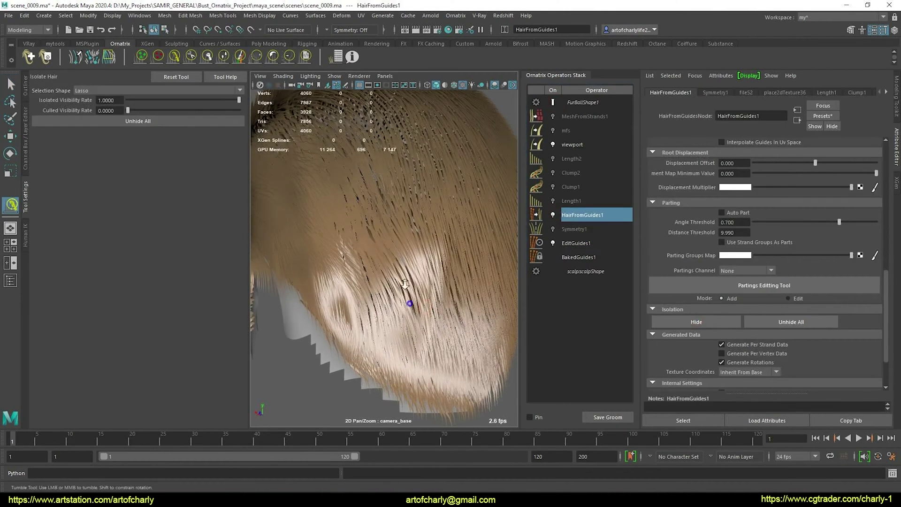
{"action": "right_click_drag", "start_coordinate": [408, 302], "coordinate": [392, 301], "text": "alt"}
{"action": "left_click", "coordinate": [596, 243]}
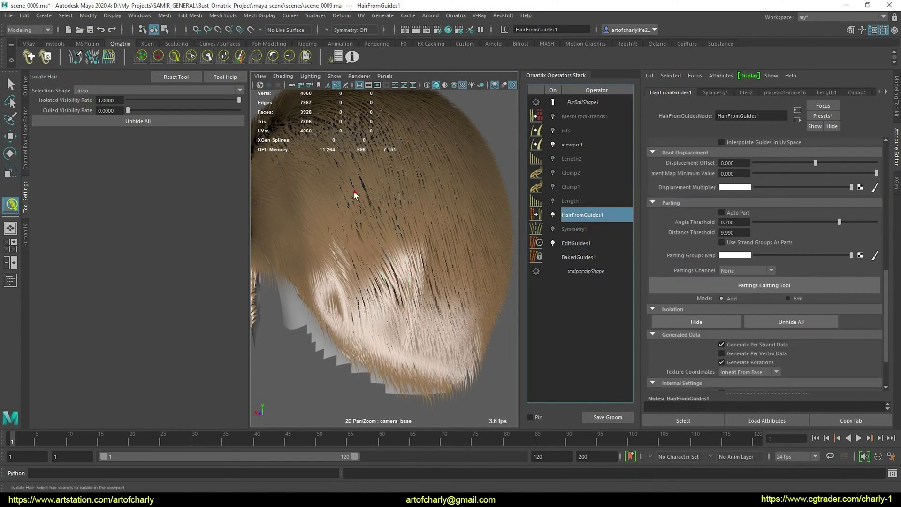
{"action": "left_click_drag", "start_coordinate": [429, 332], "coordinate": [383, 198]}
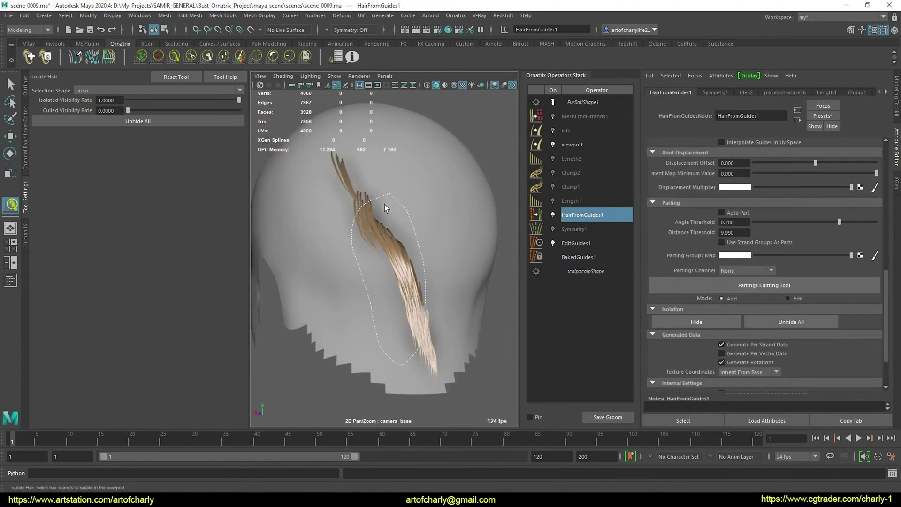
{"action": "left_click", "coordinate": [495, 161]}
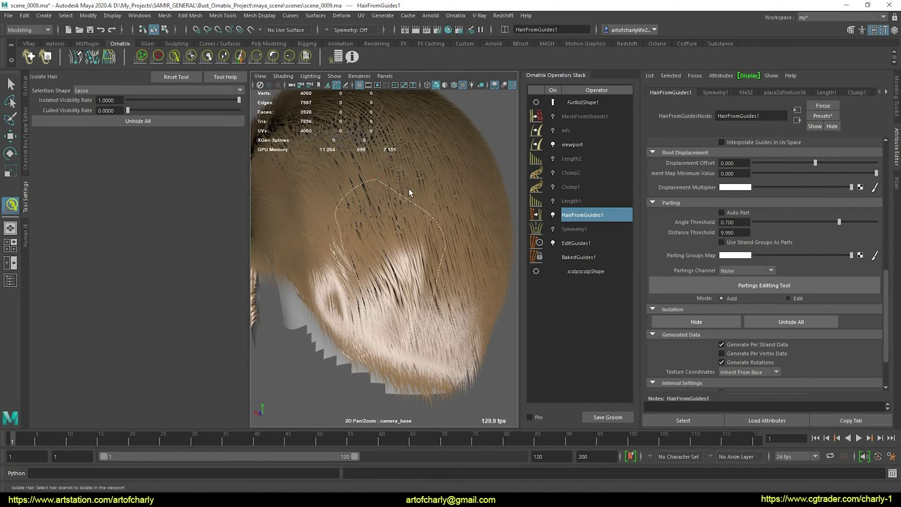
{"action": "left_click_drag", "start_coordinate": [409, 189], "coordinate": [415, 199]}
Step: Compare the EditGuides1 guides with the isolated hair patch at the back of the head
{"action": "left_click", "coordinate": [576, 242]}
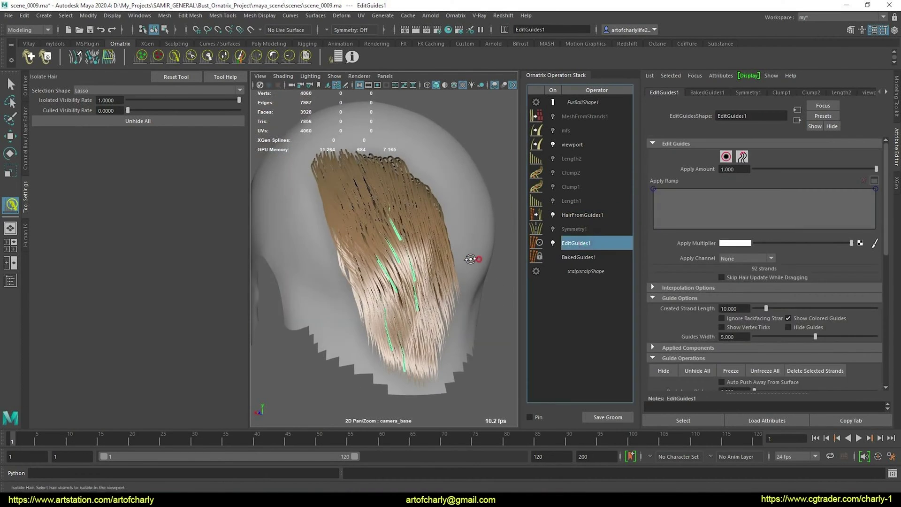
{"action": "left_click_drag", "start_coordinate": [471, 259], "coordinate": [478, 264], "text": "alt"}
{"action": "left_click", "coordinate": [579, 215]}
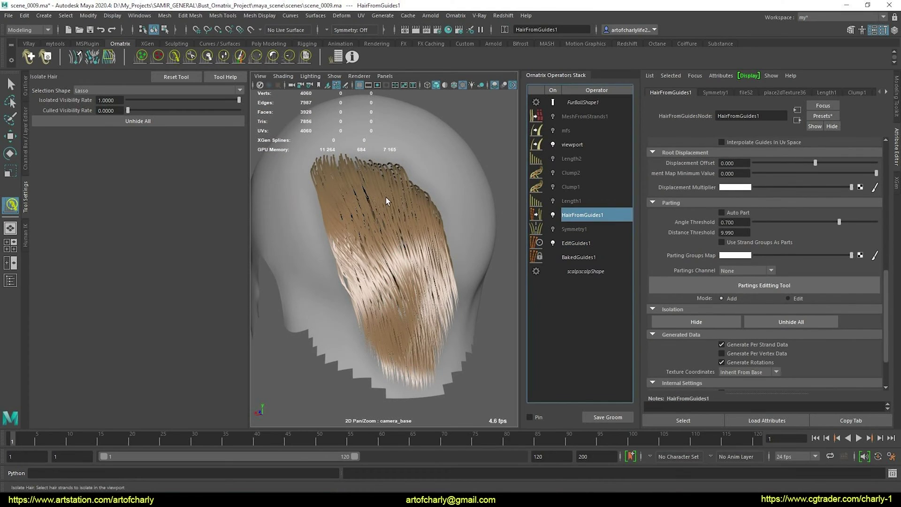
{"action": "left_click", "coordinate": [589, 242]}
{"action": "left_click_drag", "start_coordinate": [434, 280], "coordinate": [429, 273], "text": "alt"}
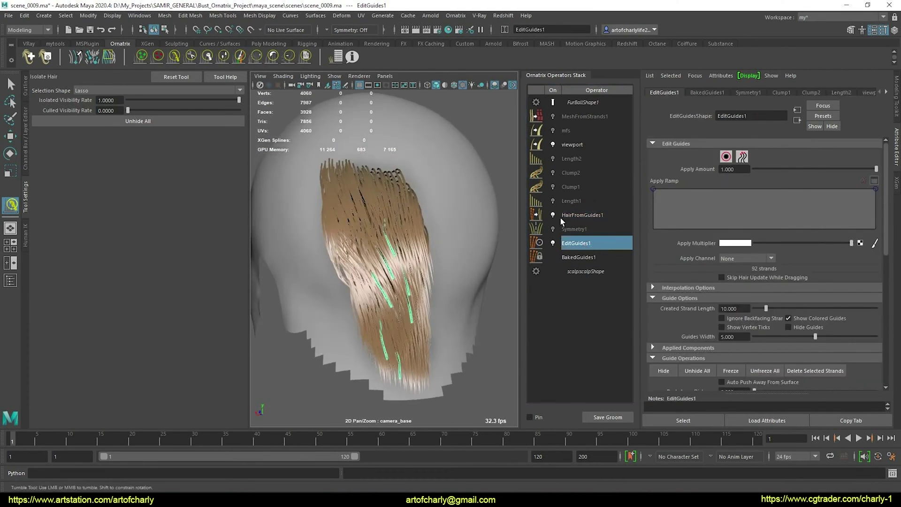
{"action": "left_click", "coordinate": [581, 217]}
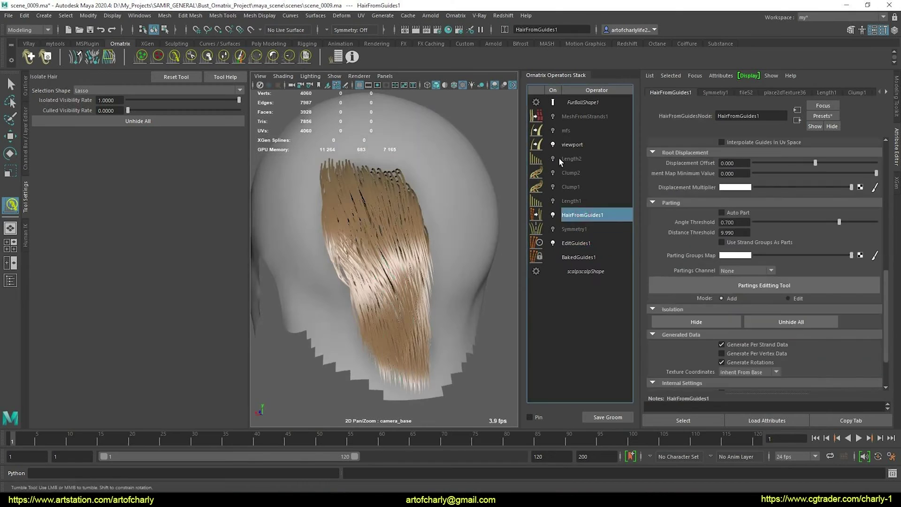
Step: Turn off HairFromGuides, select strand 47 among the isolated back guides, and comb it along the scalp
{"action": "left_click", "coordinate": [553, 215]}
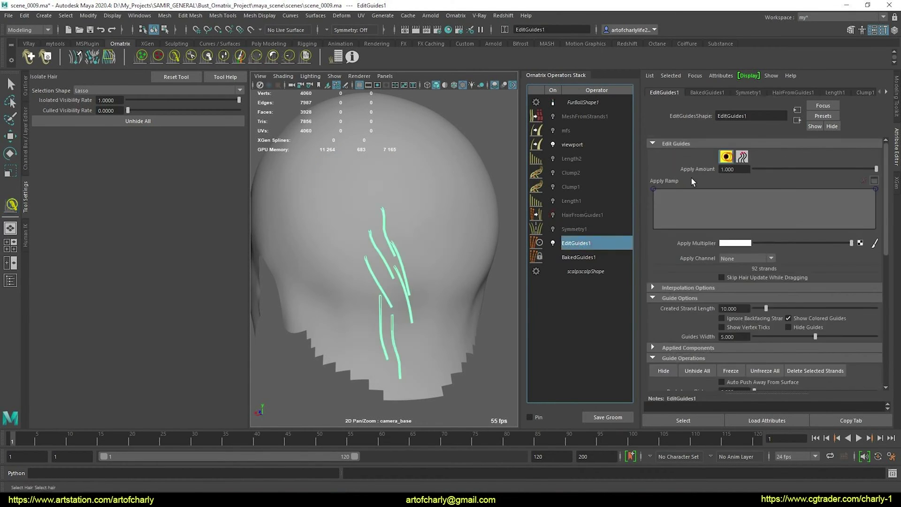
{"action": "scroll", "coordinate": [417, 285], "scroll_direction": "up", "scroll_amount": 2}
{"action": "left_click_drag", "start_coordinate": [416, 286], "coordinate": [437, 249], "text": "alt"}
{"action": "scroll", "coordinate": [438, 249], "scroll_direction": "up", "scroll_amount": 2}
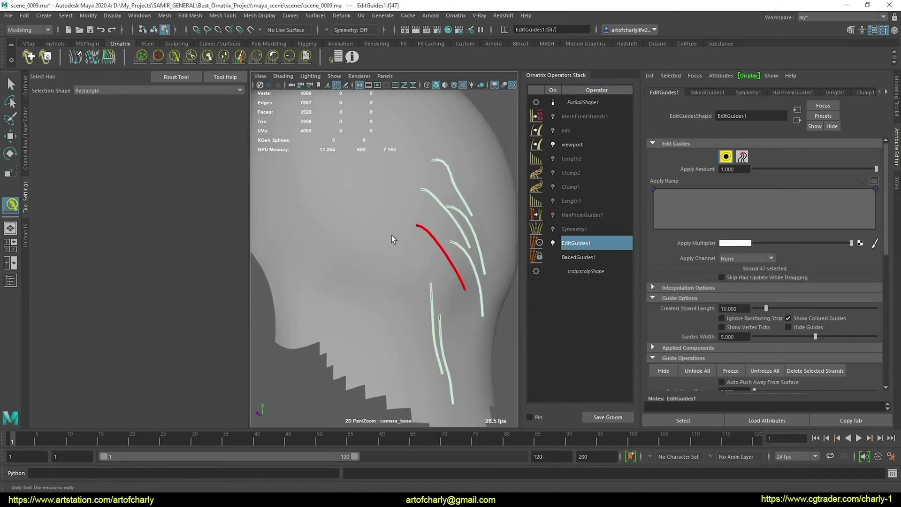
{"action": "left_click", "coordinate": [174, 57]}
{"action": "mouse_move", "coordinate": [294, 209]}
{"action": "left_mouse_down", "text": "alt"}
{"action": "mouse_move", "coordinate": [403, 258]}
{"action": "mouse_move", "coordinate": [431, 239]}
{"action": "left_mouse_up", "text": "alt"}
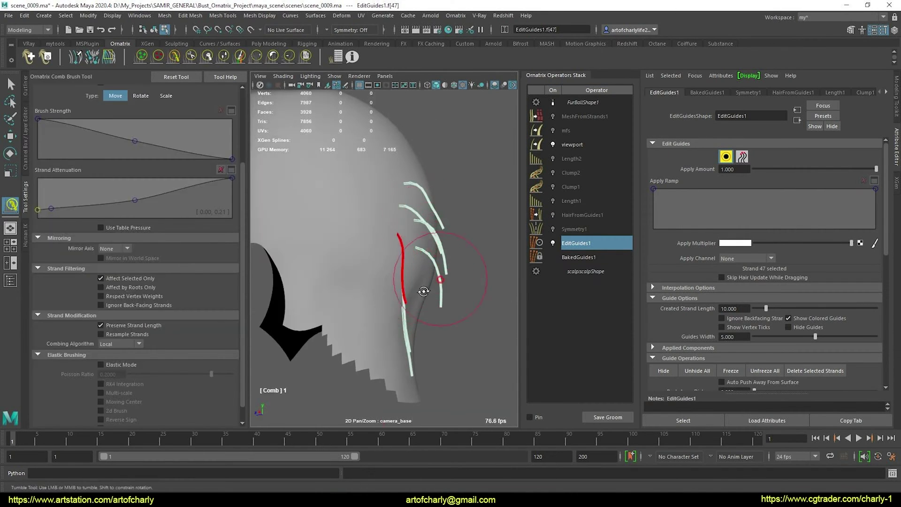
{"action": "left_click_drag", "start_coordinate": [424, 291], "coordinate": [429, 251], "text": "alt"}
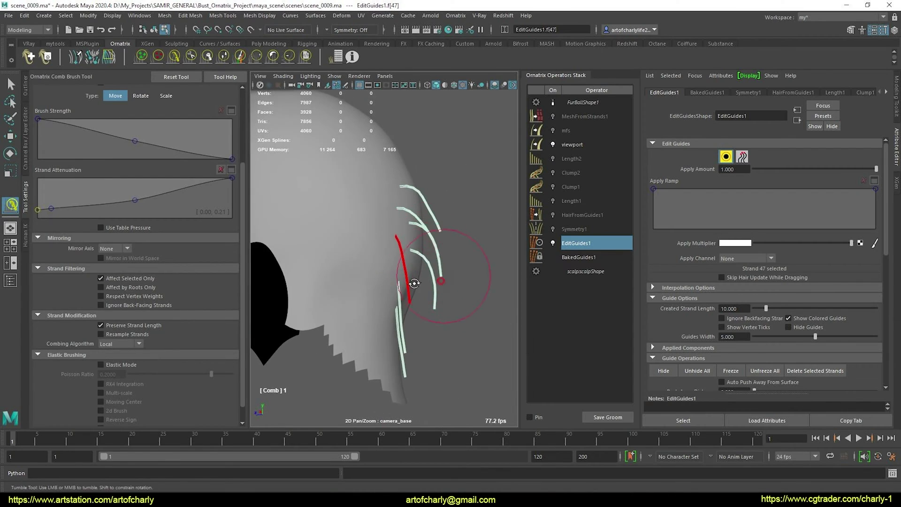
{"action": "left_click_drag", "start_coordinate": [414, 283], "coordinate": [362, 280], "text": "alt"}
Step: Lengthen strand 47 with the GrowShrink brush and comb it toward the lower guides
{"action": "left_click", "coordinate": [220, 60]}
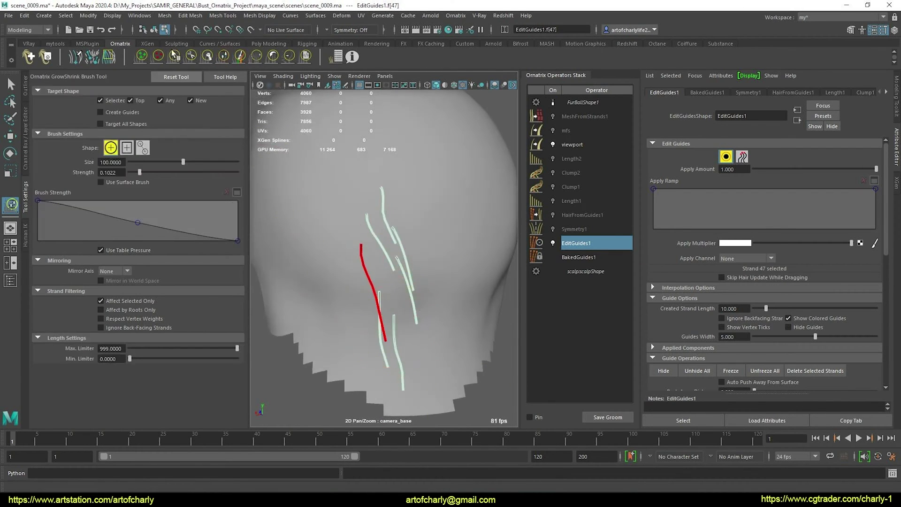
{"action": "left_click", "coordinate": [174, 55]}
{"action": "left_click_drag", "start_coordinate": [340, 249], "coordinate": [457, 281], "text": "alt"}
{"action": "left_click_drag", "start_coordinate": [418, 311], "coordinate": [335, 215], "text": "alt"}
Step: Select another of the isolated back guides and lengthen it with the GrowShrink brush
{"action": "left_click", "coordinate": [422, 272]}
{"action": "left_click", "coordinate": [224, 55]}
{"action": "left_click_drag", "start_coordinate": [386, 237], "coordinate": [451, 234], "text": "alt"}
Step: Lengthen strand 76 with the GrowShrink brush and comb it to follow the adjacent back guides
{"action": "key", "text": "q"}
{"action": "left_click", "coordinate": [371, 234]}
{"action": "left_click", "coordinate": [222, 57]}
{"action": "mouse_move", "coordinate": [390, 241]}
{"action": "left_mouse_down", "text": "alt"}
{"action": "mouse_move", "coordinate": [430, 262]}
{"action": "mouse_move", "coordinate": [442, 235]}
{"action": "mouse_move", "coordinate": [396, 230]}
{"action": "mouse_move", "coordinate": [315, 272]}
{"action": "mouse_move", "coordinate": [390, 241]}
{"action": "left_mouse_up", "text": "alt"}
{"action": "left_click", "coordinate": [177, 57]}
Step: Select strand 68, lengthen it with the GrowShrink brush, and comb it into the flow of the back guides
{"action": "key", "text": "q"}
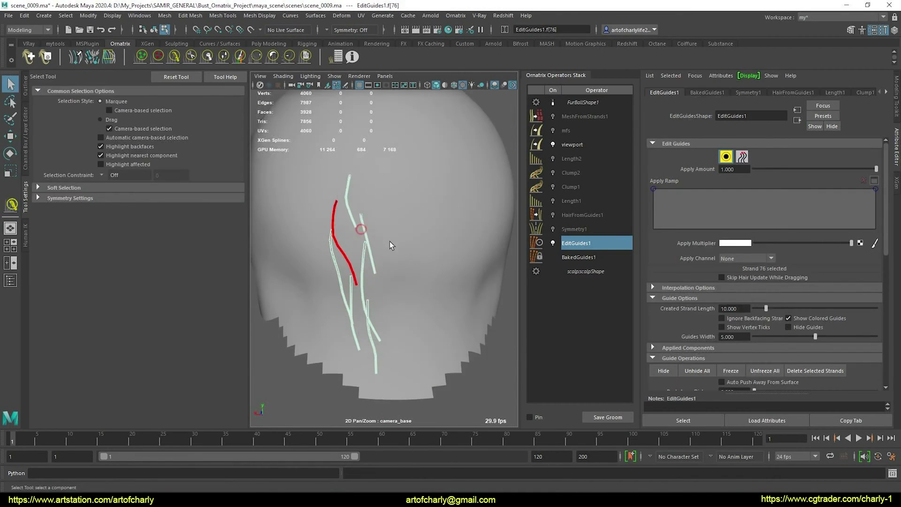
{"action": "left_click", "coordinate": [239, 57]}
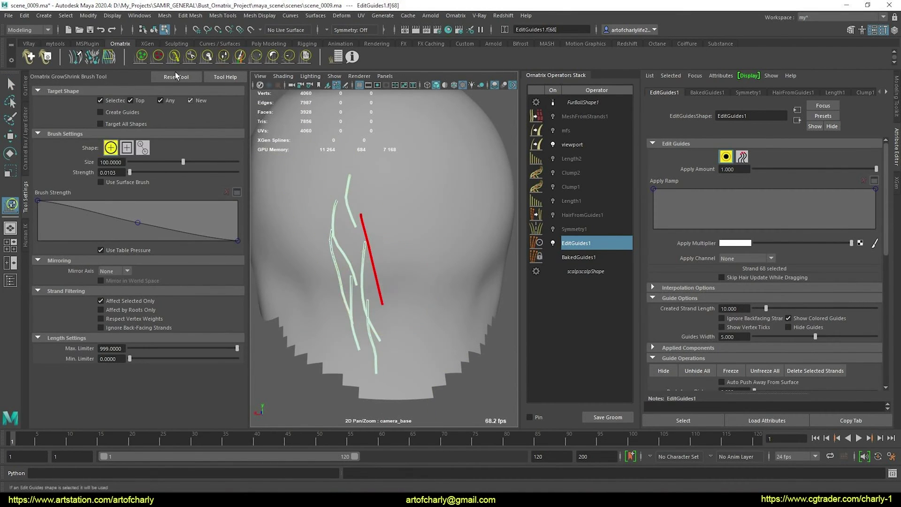
{"action": "left_click", "coordinate": [174, 57]}
{"action": "mouse_move", "coordinate": [399, 361]}
{"action": "left_mouse_down", "text": "alt"}
{"action": "mouse_move", "coordinate": [422, 257]}
{"action": "mouse_move", "coordinate": [439, 258]}
{"action": "mouse_move", "coordinate": [431, 273]}
{"action": "mouse_move", "coordinate": [385, 256]}
{"action": "mouse_move", "coordinate": [358, 258]}
{"action": "left_mouse_up", "text": "alt"}
Step: Show the generated hair, select the topmost isolated guide, strand 6, and comb it downward
{"action": "left_click", "coordinate": [553, 103]}
{"action": "key", "text": "q"}
{"action": "mouse_move", "coordinate": [364, 200]}
{"action": "left_mouse_down"}
{"action": "mouse_move", "coordinate": [384, 222]}
{"action": "mouse_move", "coordinate": [491, 246]}
{"action": "mouse_move", "coordinate": [433, 258]}
{"action": "mouse_move", "coordinate": [382, 252]}
{"action": "mouse_move", "coordinate": [387, 271]}
{"action": "mouse_move", "coordinate": [381, 236]}
{"action": "left_mouse_up"}
{"action": "key", "text": "q"}
{"action": "left_click", "coordinate": [369, 198]}
{"action": "key", "text": "y"}
{"action": "left_click", "coordinate": [174, 57]}
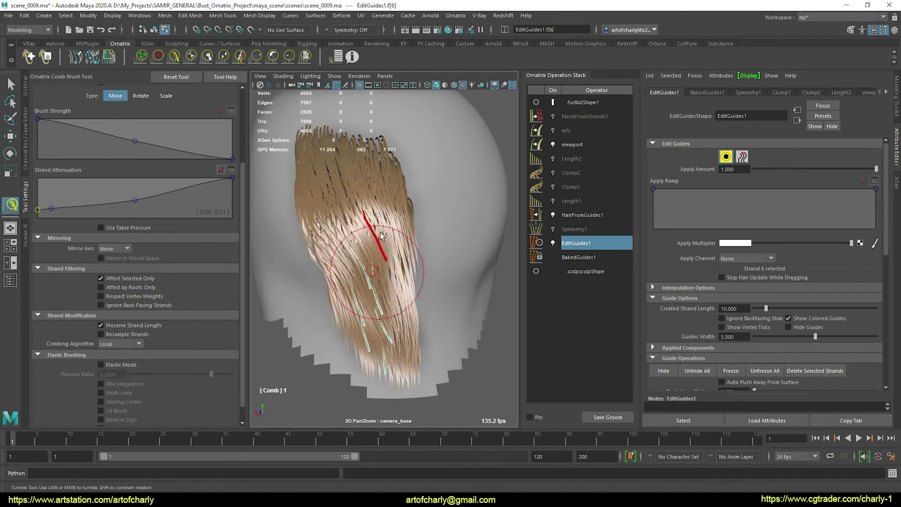
Step: Check the combed guides in profile with the hair display off and again with the hair shown
{"action": "left_click", "coordinate": [555, 103]}
{"action": "left_click_drag", "start_coordinate": [457, 247], "coordinate": [412, 169], "text": "alt"}
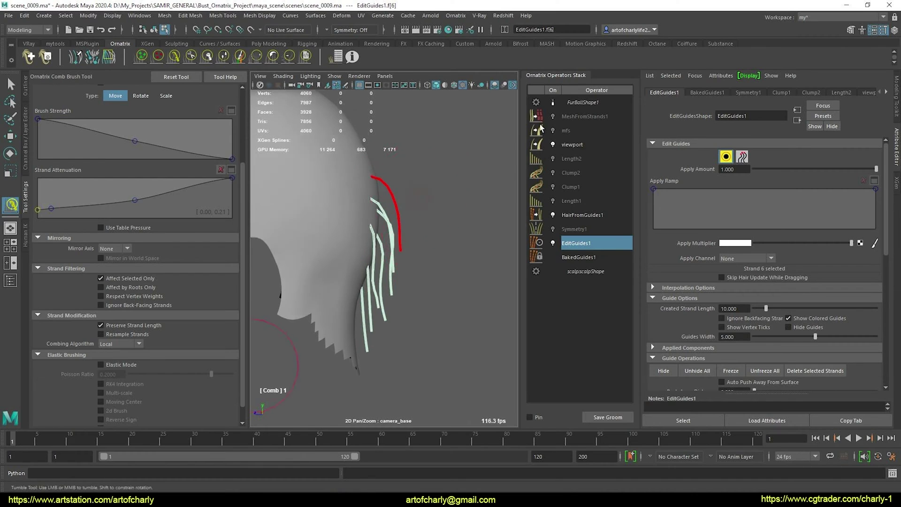
{"action": "left_click", "coordinate": [553, 103]}
{"action": "left_click_drag", "start_coordinate": [493, 211], "coordinate": [557, 121], "text": "alt"}
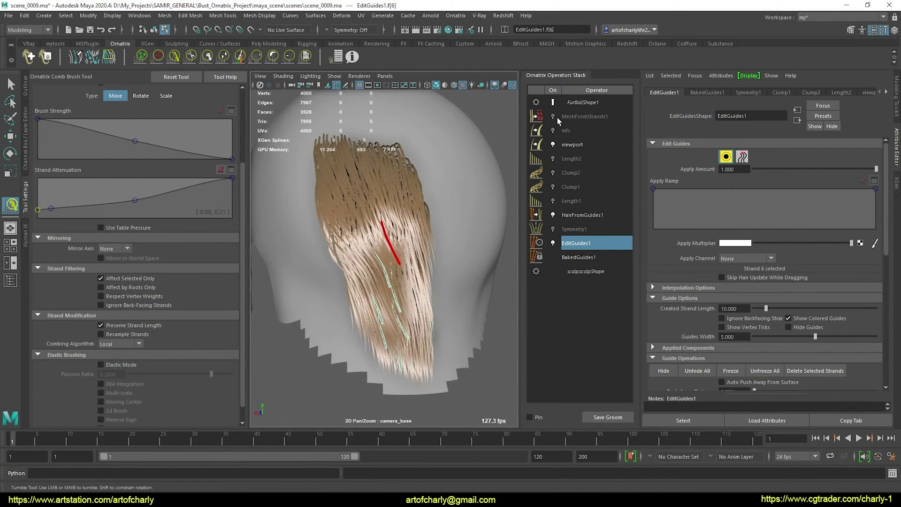
Step: Turn off the generated hair display and unhide all guides across the side and back of the head
{"action": "left_click", "coordinate": [554, 102]}
{"action": "left_click", "coordinate": [697, 370]}
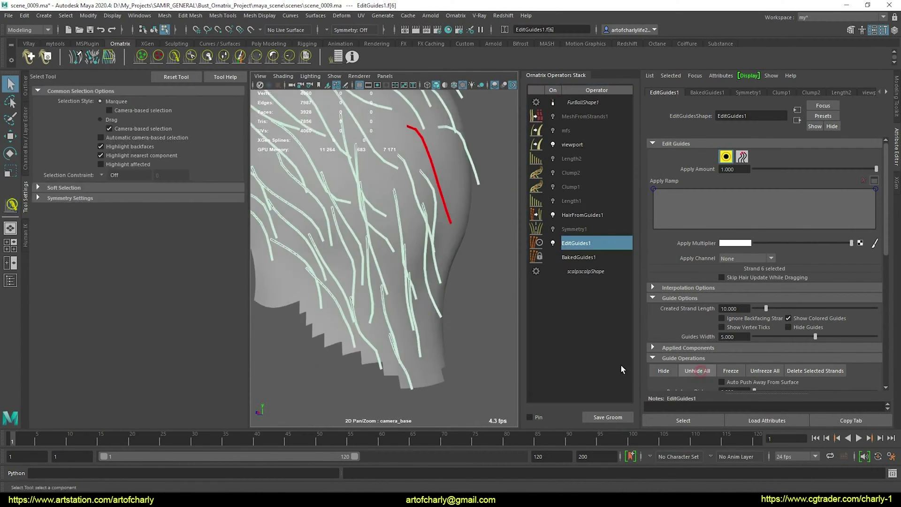
{"action": "scroll", "coordinate": [416, 294], "scroll_direction": "down", "scroll_amount": 3}
{"action": "left_click_drag", "start_coordinate": [435, 289], "coordinate": [416, 300], "text": "alt"}
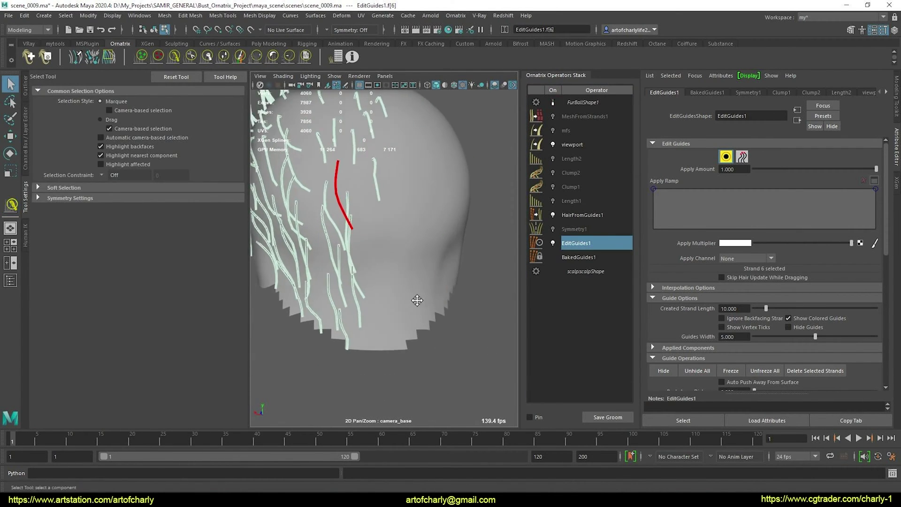
{"action": "middle_click_drag", "start_coordinate": [416, 300], "coordinate": [445, 317], "text": "alt"}
{"action": "left_click_drag", "start_coordinate": [445, 317], "coordinate": [422, 215], "text": "alt"}
Step: Select ten neighbouring guides at the back of the head, invert the selection to hide the rest, and show the generated hair
{"action": "scroll", "coordinate": [422, 215], "scroll_direction": "up", "scroll_amount": 3}
{"action": "left_click", "coordinate": [422, 215], "text": "shift"}
{"action": "left_click", "coordinate": [407, 237], "text": "shift"}
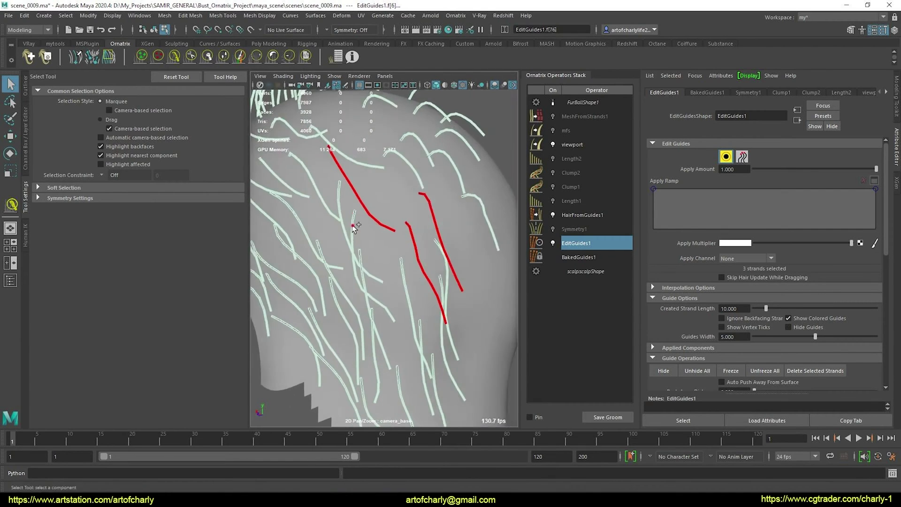
{"action": "left_click", "coordinate": [348, 225], "text": "shift"}
{"action": "left_click", "coordinate": [402, 301], "text": "shift"}
{"action": "left_click", "coordinate": [435, 226], "text": "shift"}
{"action": "left_click_drag", "start_coordinate": [434, 249], "coordinate": [432, 228], "text": "alt"}
{"action": "left_click", "coordinate": [367, 299], "text": "shift"}
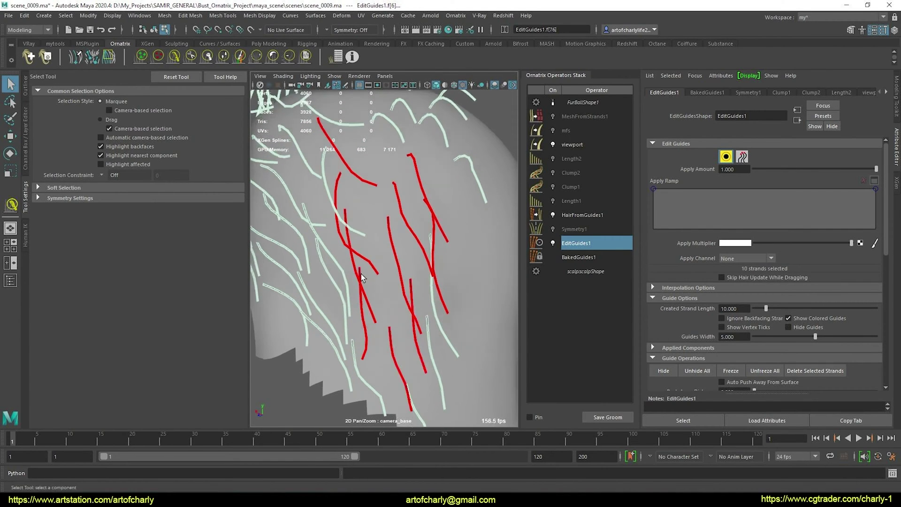
{"action": "key", "text": "ctrl+shift+i"}
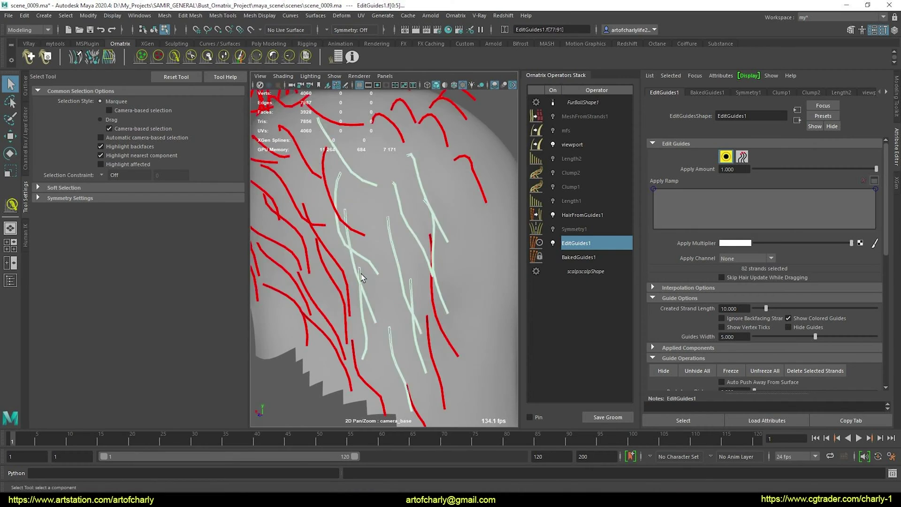
{"action": "left_click", "coordinate": [662, 371]}
{"action": "left_click", "coordinate": [593, 370]}
{"action": "left_click_drag", "start_coordinate": [421, 316], "coordinate": [443, 300], "text": "alt"}
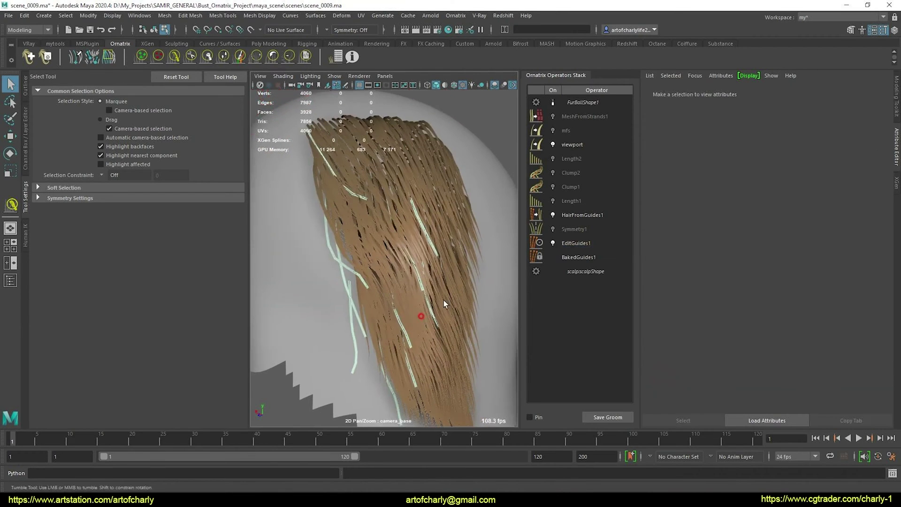
Step: Plant a new guide in the gap at the upper part of the isolated EditGuides1 strands, and re-enable HairFromGuides1
{"action": "left_click", "coordinate": [576, 243]}
{"action": "left_click_drag", "start_coordinate": [455, 247], "coordinate": [442, 287], "text": "alt"}
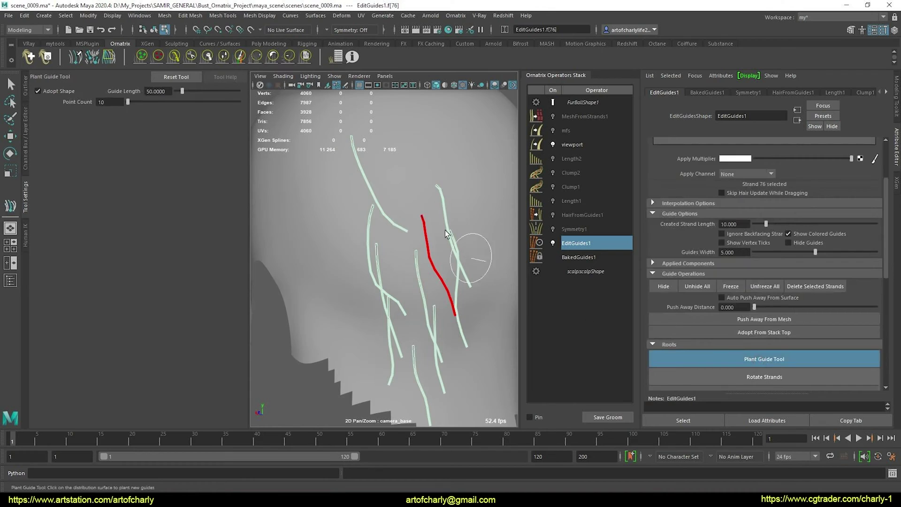
{"action": "left_click_drag", "start_coordinate": [473, 252], "coordinate": [432, 245], "text": "alt"}
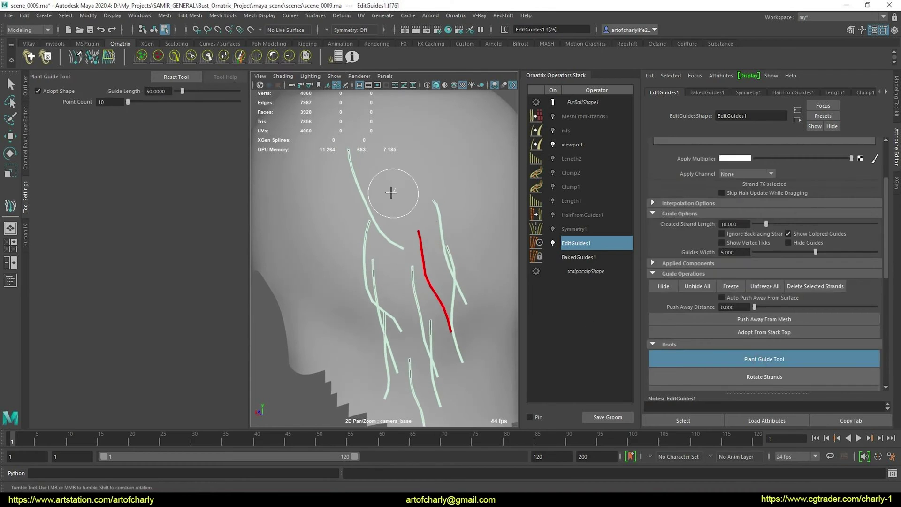
{"action": "key", "text": "q"}
{"action": "left_click", "coordinate": [556, 216]}
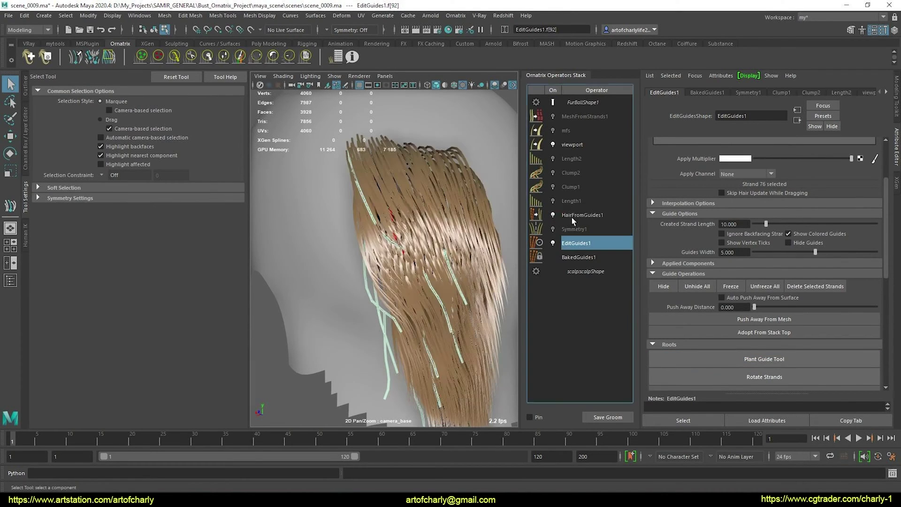
Step: Comb the newly planted upper guide downward, hide the generated hair, and lengthen the guide to match its neighbours
{"action": "left_click", "coordinate": [169, 57]}
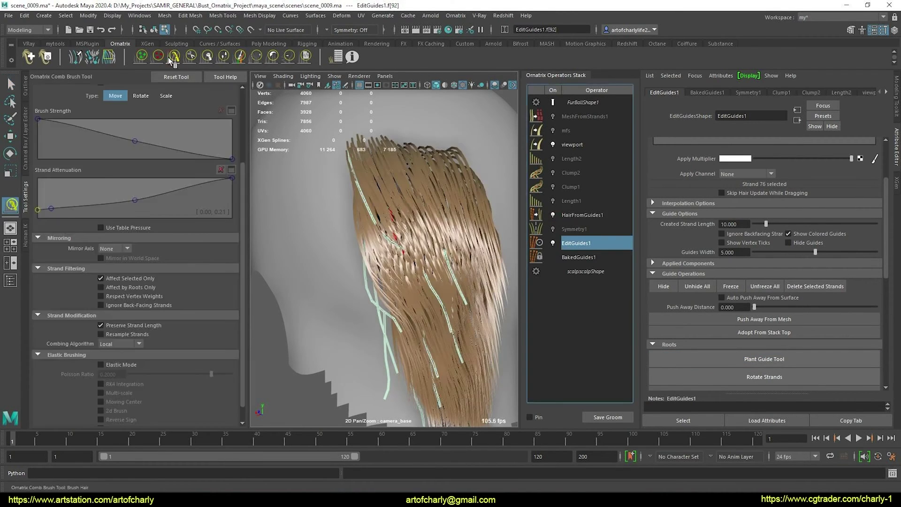
{"action": "left_click_drag", "start_coordinate": [337, 236], "coordinate": [505, 281]}
{"action": "left_click", "coordinate": [555, 103]}
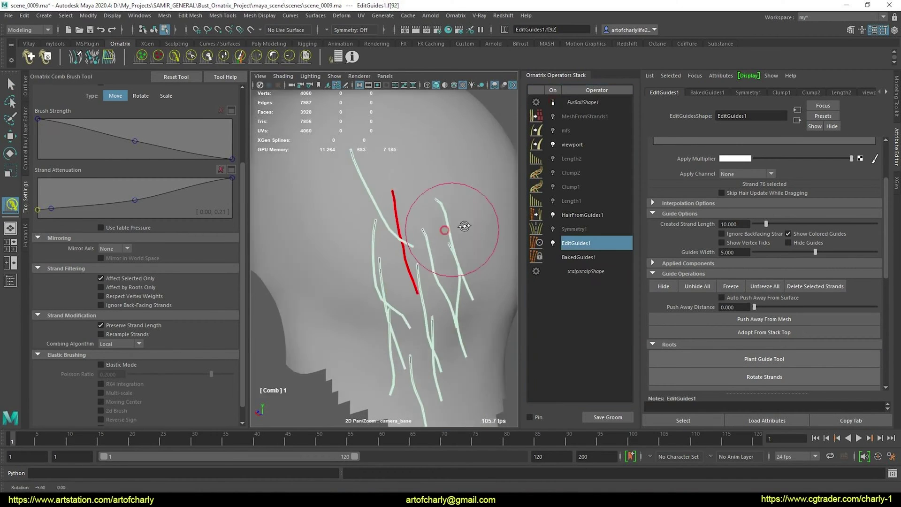
{"action": "mouse_move", "coordinate": [416, 196]}
{"action": "left_mouse_down", "text": "alt"}
{"action": "mouse_move", "coordinate": [432, 131]}
{"action": "mouse_move", "coordinate": [392, 252]}
{"action": "mouse_move", "coordinate": [373, 272]}
{"action": "mouse_move", "coordinate": [408, 280]}
{"action": "mouse_move", "coordinate": [395, 261]}
{"action": "mouse_move", "coordinate": [426, 241]}
{"action": "mouse_move", "coordinate": [390, 279]}
{"action": "left_mouse_up", "text": "alt"}
{"action": "left_click", "coordinate": [225, 58]}
{"action": "key", "text": "q"}
{"action": "middle_click_drag", "start_coordinate": [390, 280], "coordinate": [387, 243], "text": "alt"}
{"action": "mouse_move", "coordinate": [387, 244]}
{"action": "left_mouse_down", "text": "alt"}
{"action": "mouse_move", "coordinate": [396, 242]}
{"action": "mouse_move", "coordinate": [378, 267]}
{"action": "mouse_move", "coordinate": [393, 255]}
{"action": "left_mouse_up", "text": "alt"}
Step: Plant another guide in the lower gap of the isolated group and comb it into the surrounding flow with the hair shown
{"action": "left_click", "coordinate": [764, 358]}
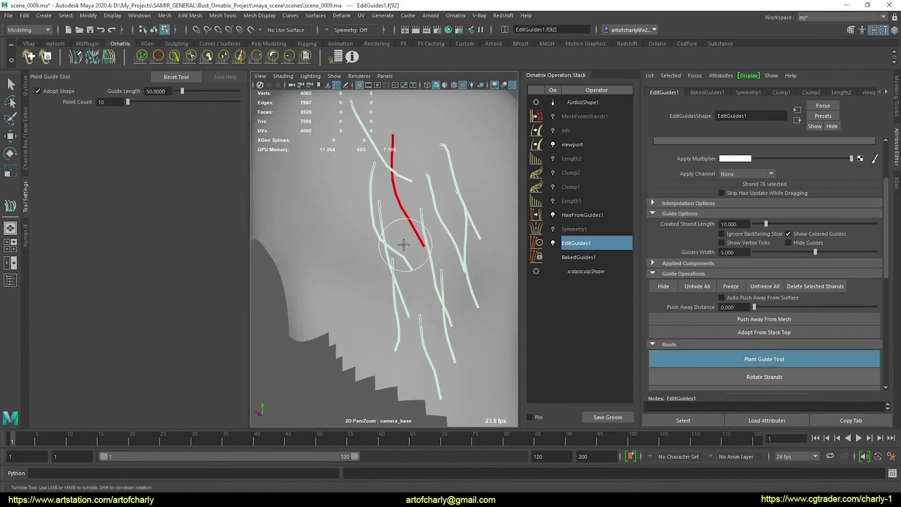
{"action": "key", "text": "q"}
{"action": "left_click", "coordinate": [174, 57]}
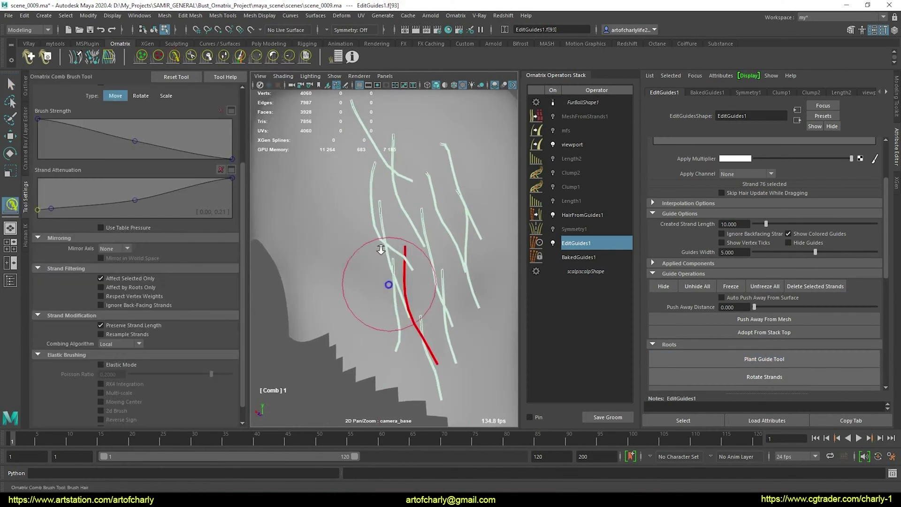
{"action": "left_click_drag", "start_coordinate": [373, 282], "coordinate": [474, 233], "text": "alt"}
{"action": "left_click", "coordinate": [553, 103]}
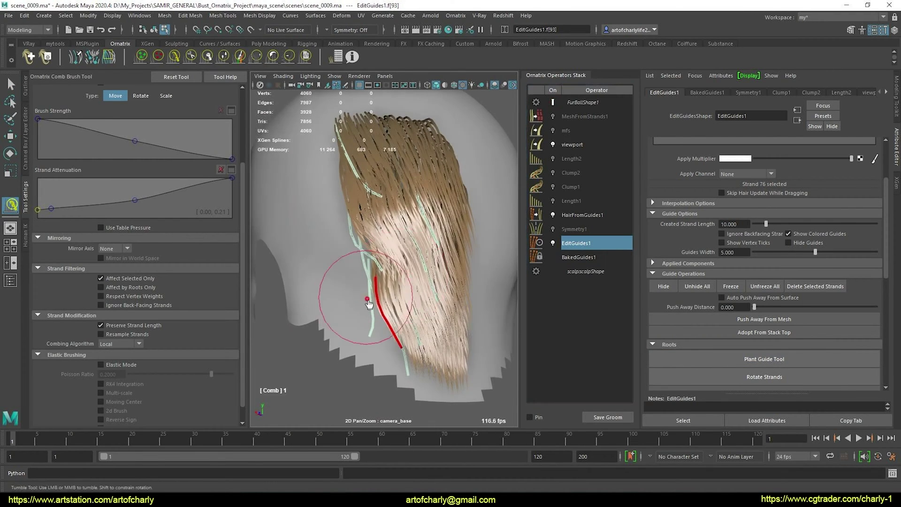
{"action": "mouse_move", "coordinate": [342, 342]}
{"action": "left_mouse_down", "text": "alt"}
{"action": "mouse_move", "coordinate": [402, 298]}
{"action": "mouse_move", "coordinate": [465, 317]}
{"action": "mouse_move", "coordinate": [417, 302]}
{"action": "mouse_move", "coordinate": [346, 251]}
{"action": "mouse_move", "coordinate": [418, 276]}
{"action": "mouse_move", "coordinate": [443, 308]}
{"action": "mouse_move", "coordinate": [402, 305]}
{"action": "mouse_move", "coordinate": [366, 347]}
{"action": "mouse_move", "coordinate": [370, 306]}
{"action": "mouse_move", "coordinate": [435, 308]}
{"action": "left_mouse_up", "text": "alt"}
{"action": "key", "text": "q"}
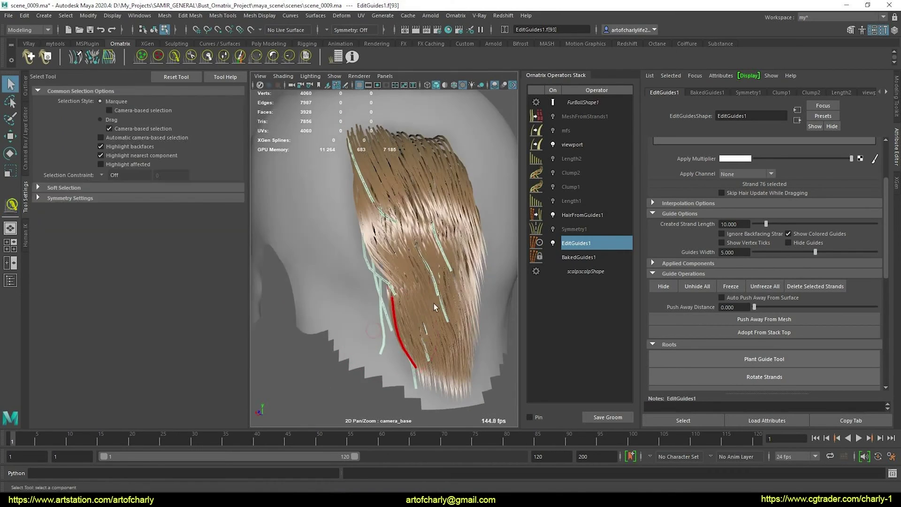
Step: Unhide all generated hair in HairFromGuides1 and enable the Length1, Clump1 and Symmetry1 operators
{"action": "left_click", "coordinate": [589, 215]}
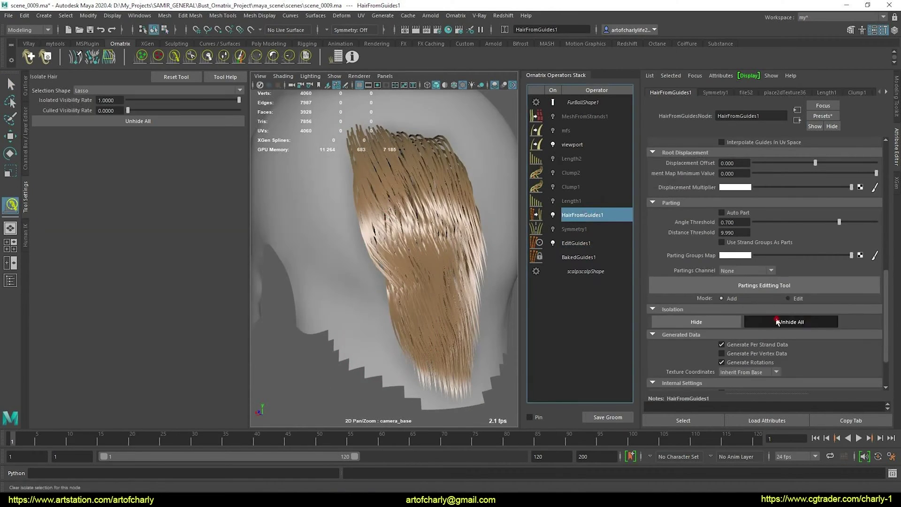
{"action": "right_click_drag", "start_coordinate": [422, 324], "coordinate": [400, 288], "text": "alt"}
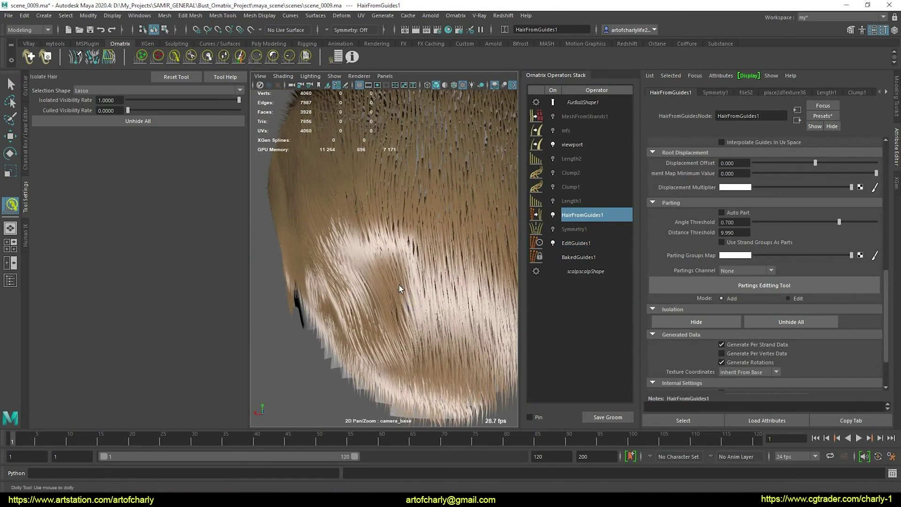
{"action": "left_click", "coordinate": [587, 200]}
{"action": "left_click", "coordinate": [575, 187]}
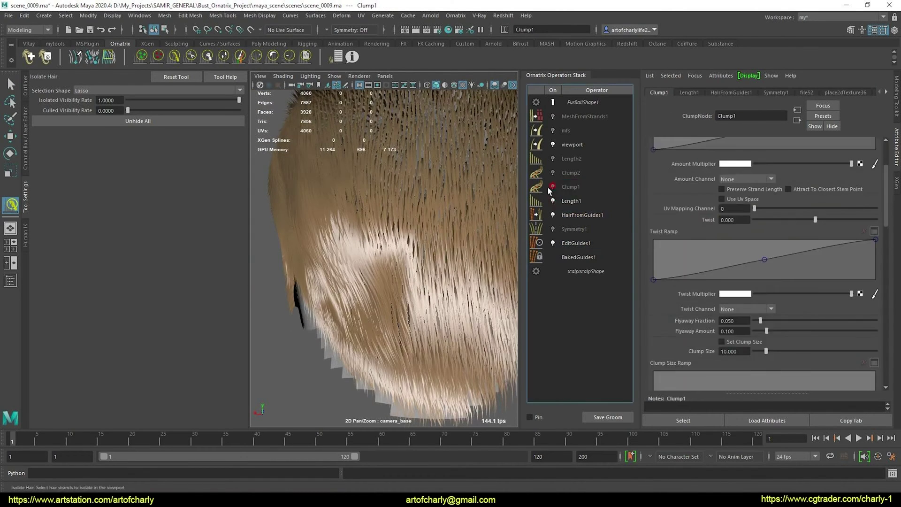
{"action": "left_click", "coordinate": [553, 187]}
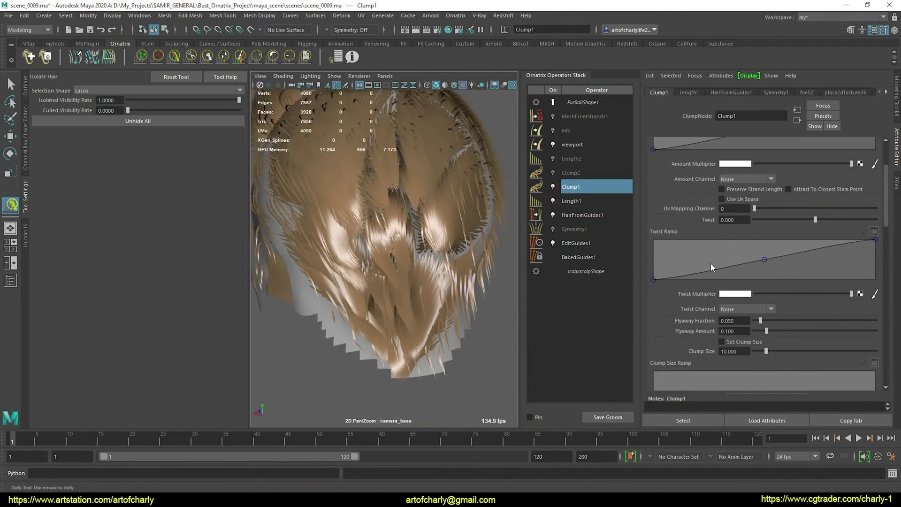
{"action": "left_click", "coordinate": [575, 229]}
{"action": "left_click", "coordinate": [553, 229]}
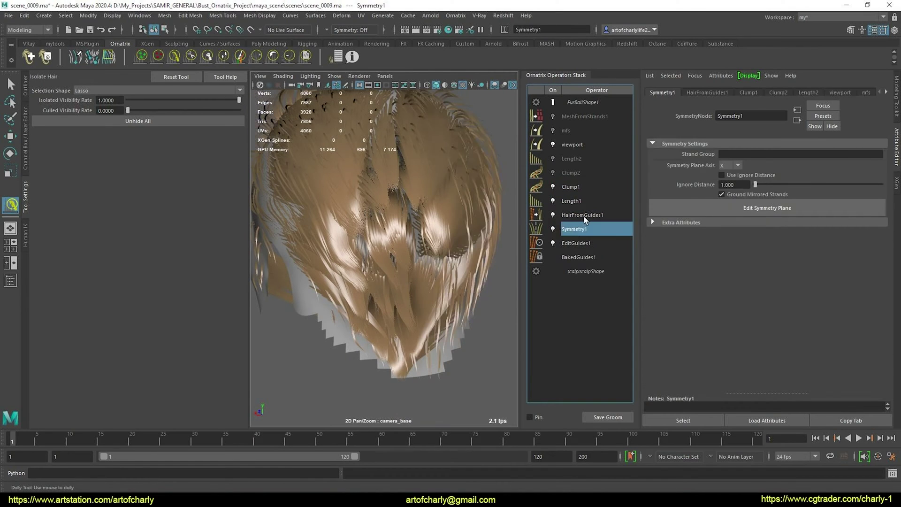
Step: Create clumps for Clump1 using the Guides method and check them around the back of the head
{"action": "left_click", "coordinate": [575, 187]}
{"action": "scroll", "coordinate": [686, 252], "scroll_direction": "down", "scroll_amount": 10}
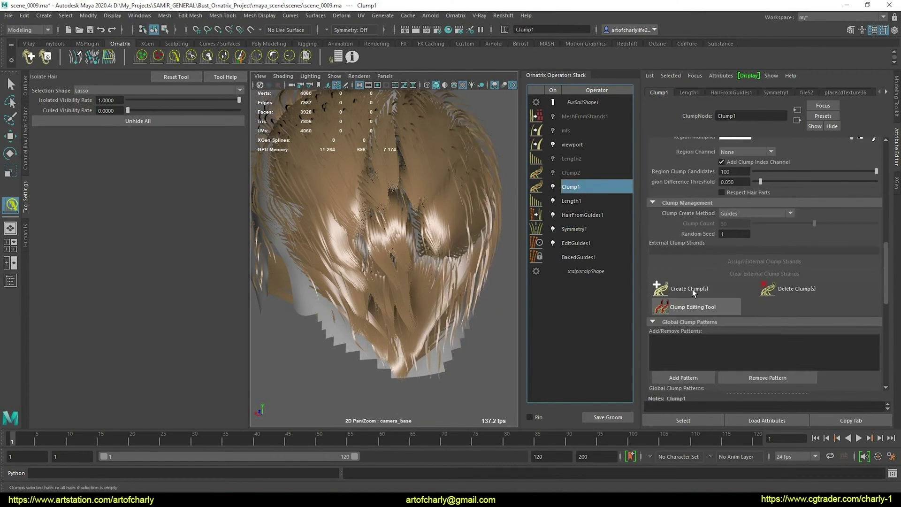
{"action": "left_click", "coordinate": [693, 290]}
{"action": "mouse_move", "coordinate": [416, 295]}
{"action": "left_mouse_down", "text": "alt"}
{"action": "mouse_move", "coordinate": [456, 324]}
{"action": "mouse_move", "coordinate": [424, 308]}
{"action": "left_mouse_up", "text": "alt"}
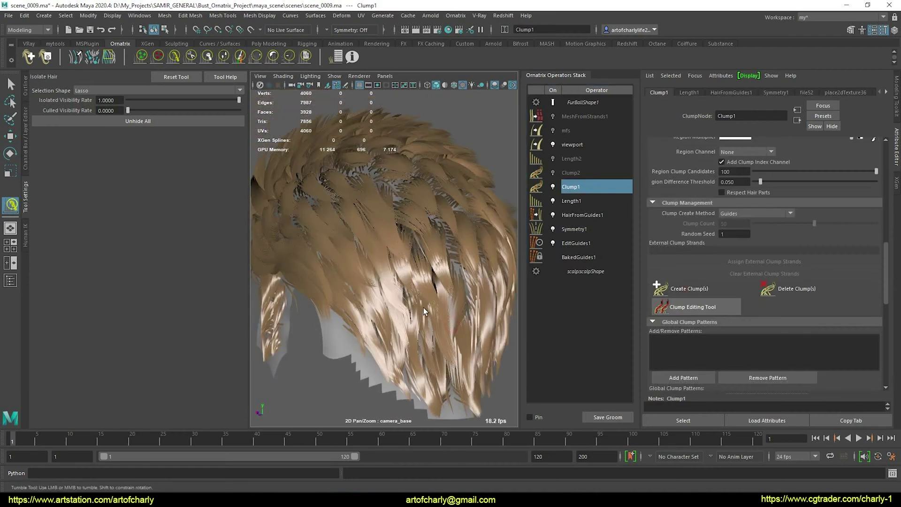
{"action": "middle_click_drag", "start_coordinate": [444, 266], "coordinate": [411, 245], "text": "alt"}
{"action": "scroll", "coordinate": [458, 302], "scroll_direction": "up", "scroll_amount": 2}
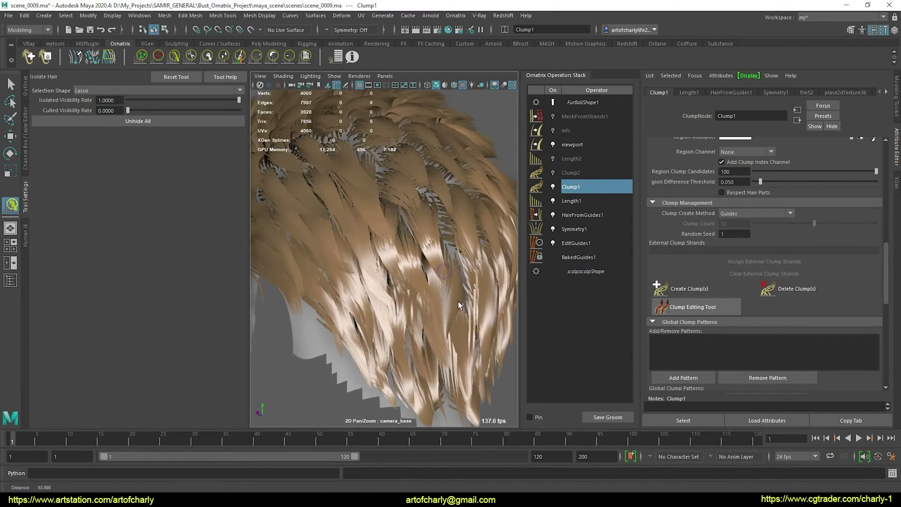
Step: Disable Clump1 and paste a copy of it directly above Length1 in the operator stack
{"action": "left_click", "coordinate": [555, 188]}
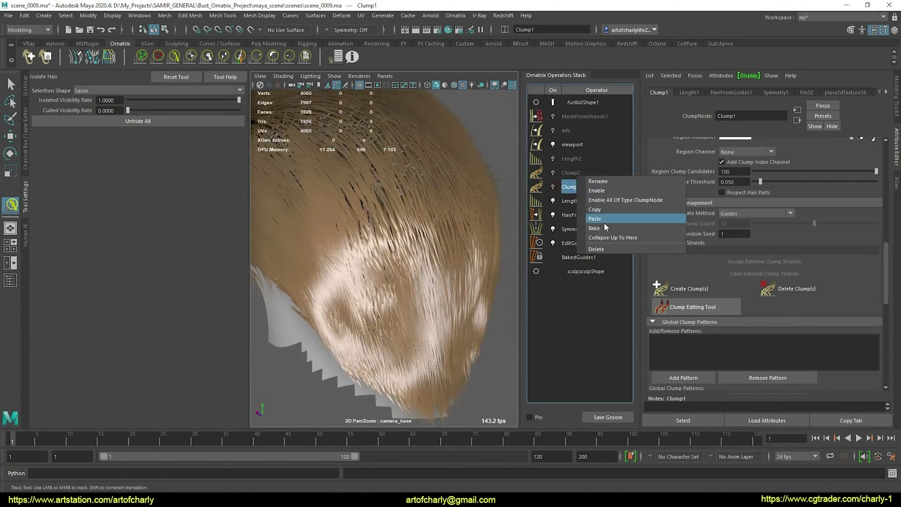
{"action": "right_click", "coordinate": [582, 201]}
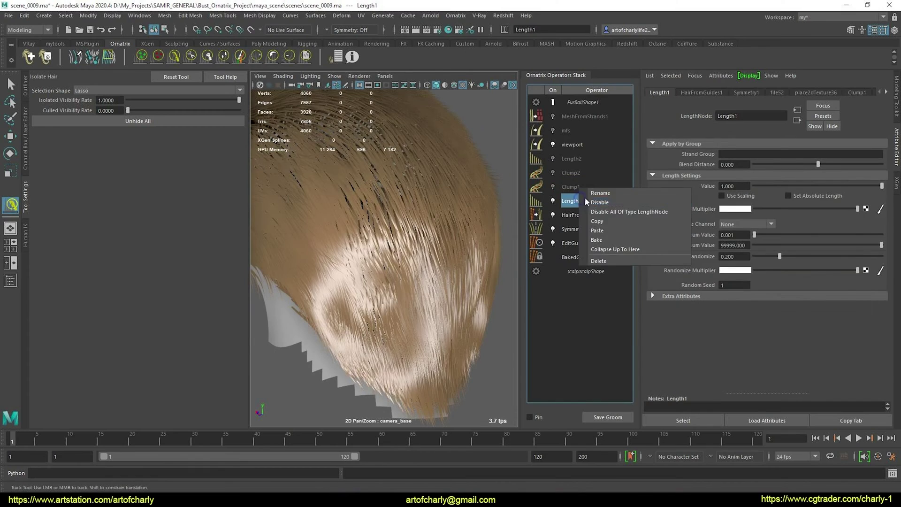
{"action": "left_click", "coordinate": [608, 229]}
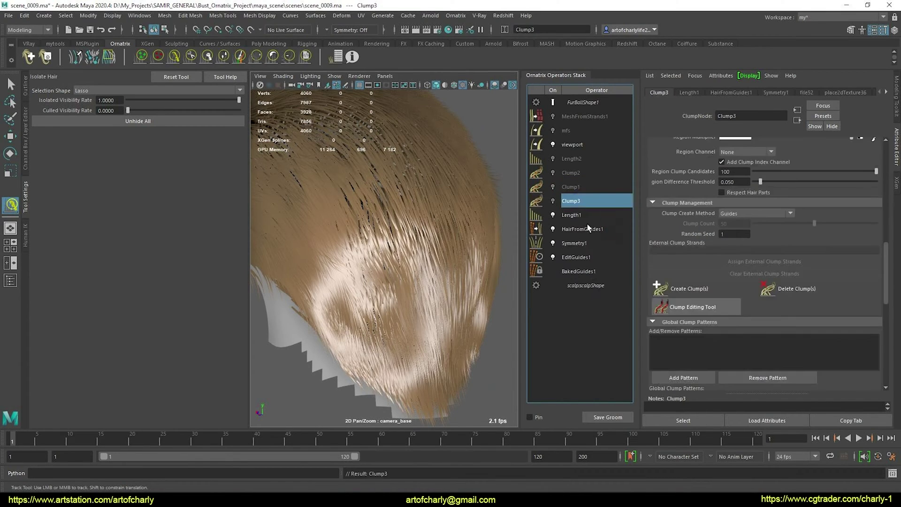
Step: Set the pasted clump operator to the Random create method, enable it, and generate clumps with a count of 1000
{"action": "left_click", "coordinate": [752, 215]}
{"action": "left_click", "coordinate": [745, 233]}
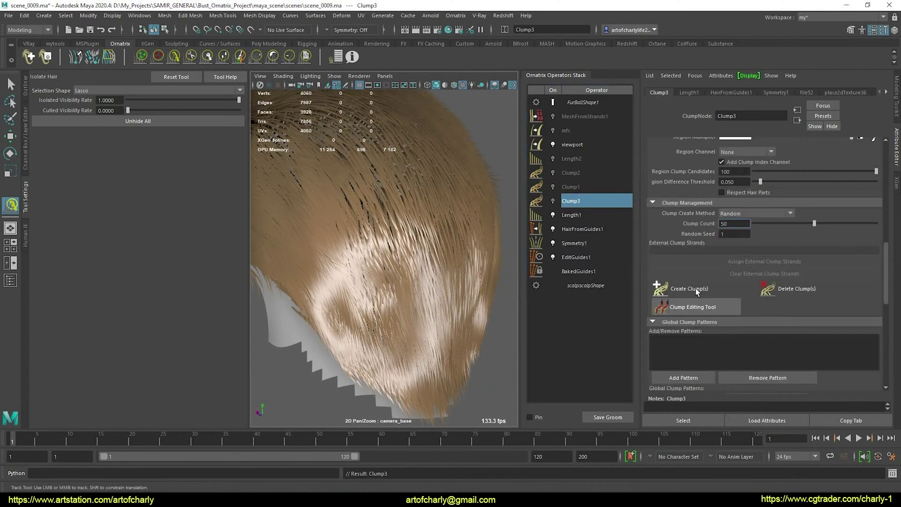
{"action": "left_click", "coordinate": [553, 202]}
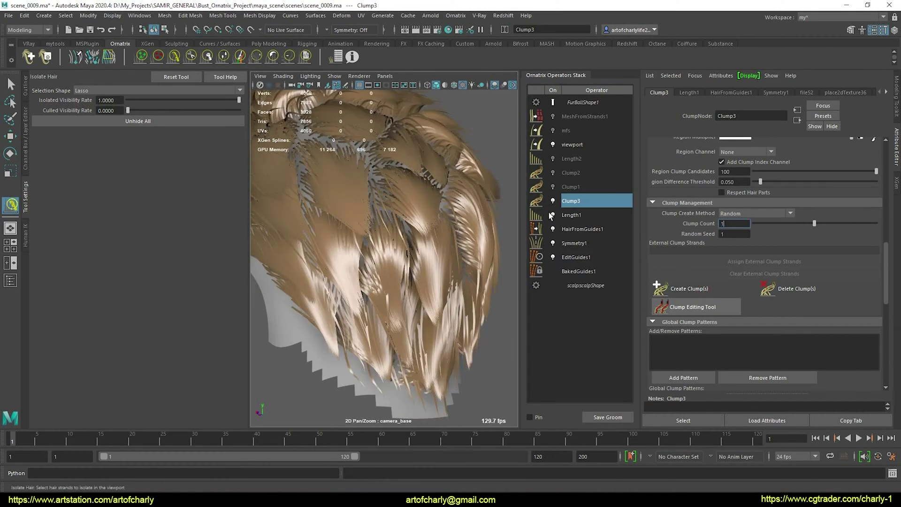
{"action": "type", "text": "000"}
{"action": "key", "text": "Return"}
{"action": "left_click_drag", "start_coordinate": [433, 256], "coordinate": [402, 266], "text": "alt"}
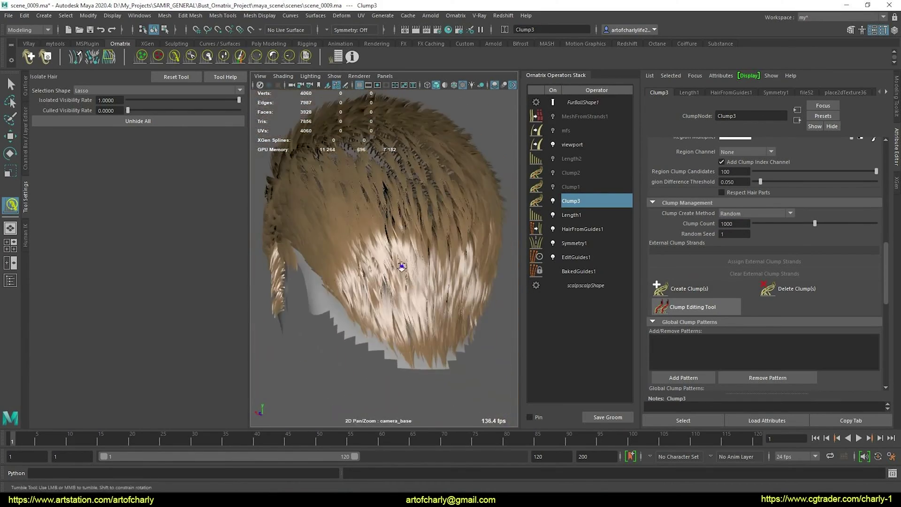
{"action": "right_click_drag", "start_coordinate": [402, 266], "coordinate": [555, 257], "text": "alt"}
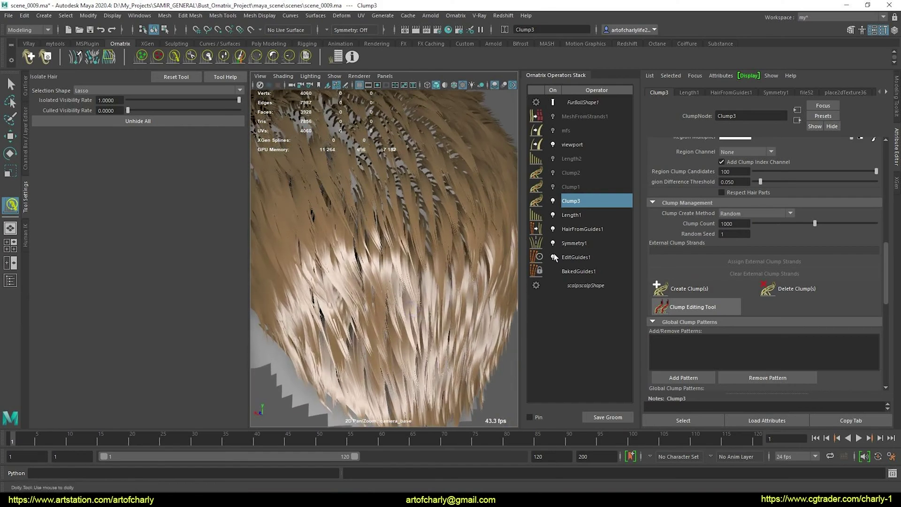
Step: Compare the hair with Clump3 off and on, and set its clumping amount to 0.612
{"action": "left_click", "coordinate": [554, 202]}
{"action": "left_click", "coordinate": [553, 201]}
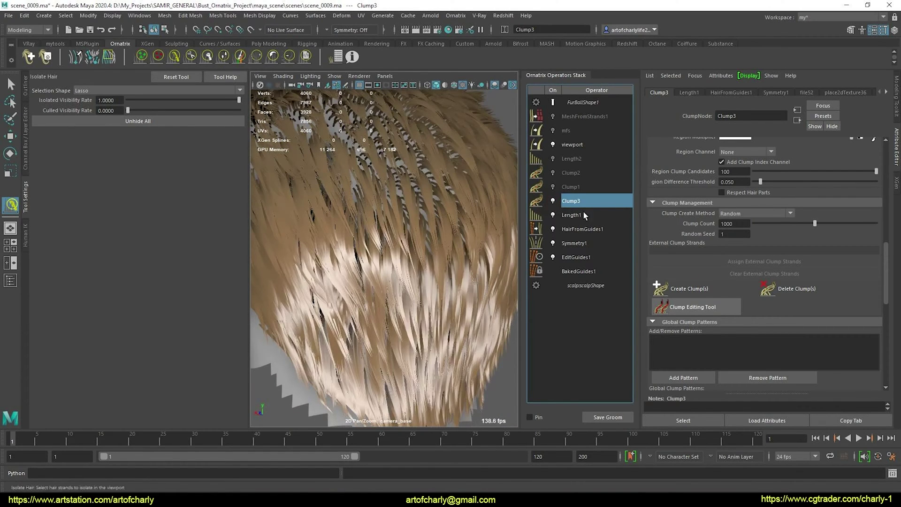
{"action": "scroll", "coordinate": [742, 204], "scroll_direction": "up", "scroll_amount": 10}
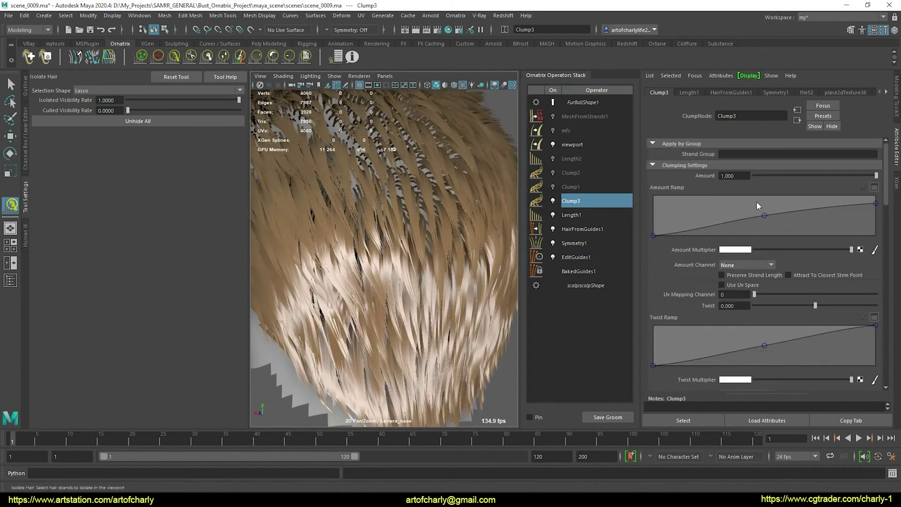
{"action": "left_click_drag", "start_coordinate": [846, 175], "coordinate": [827, 176]}
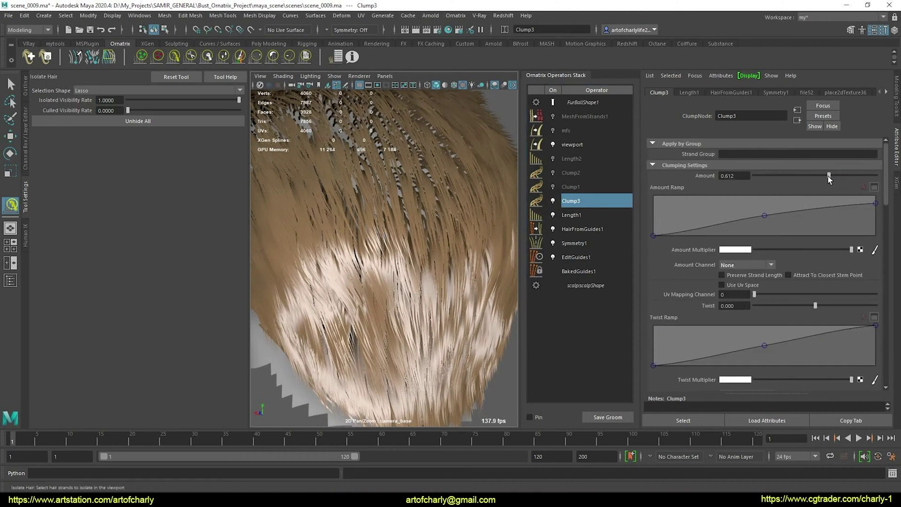
Step: In EditGuides1, isolate the small group of guides at the back of the head by inverting the selection and hiding the rest
{"action": "left_click", "coordinate": [576, 257]}
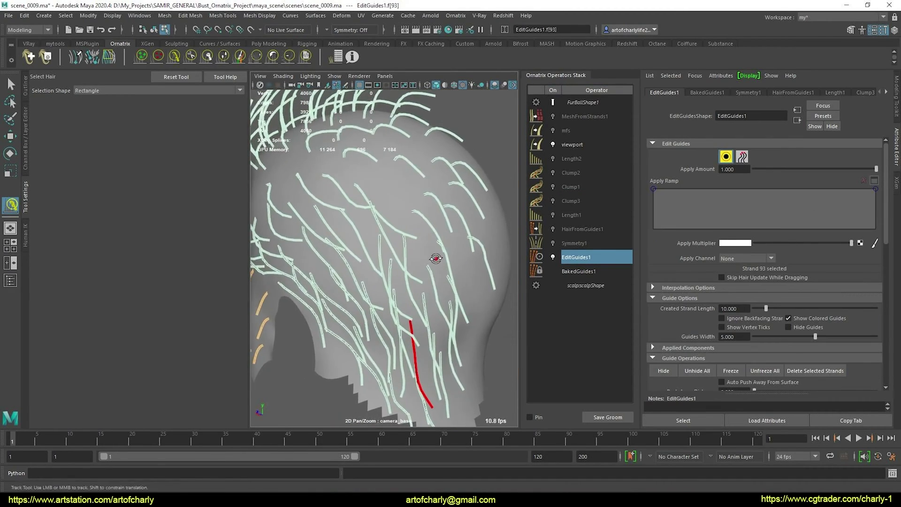
{"action": "left_click_drag", "start_coordinate": [436, 258], "coordinate": [385, 194], "text": "alt"}
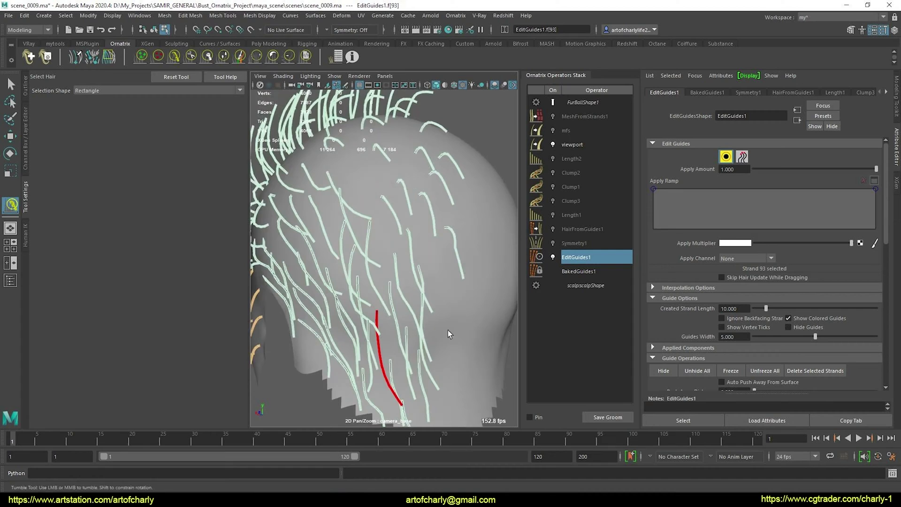
{"action": "key", "text": "ctrl+shift+i"}
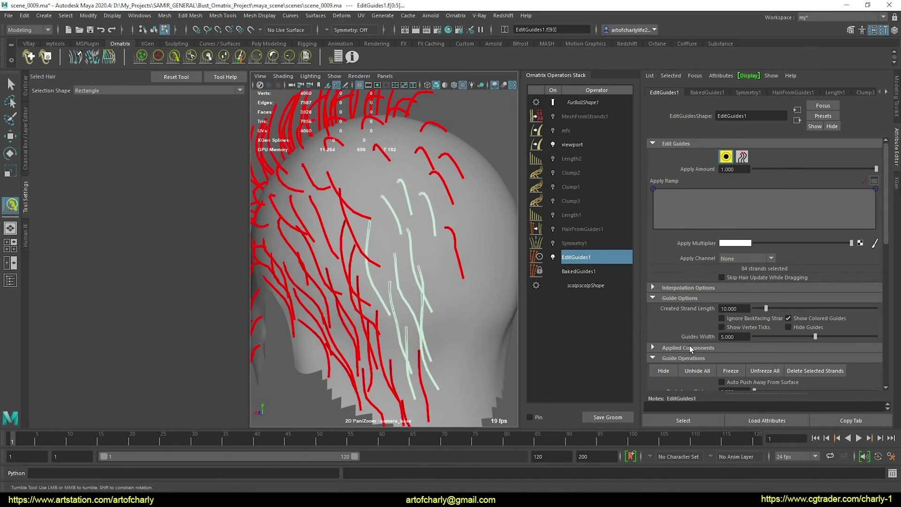
{"action": "left_click", "coordinate": [664, 371]}
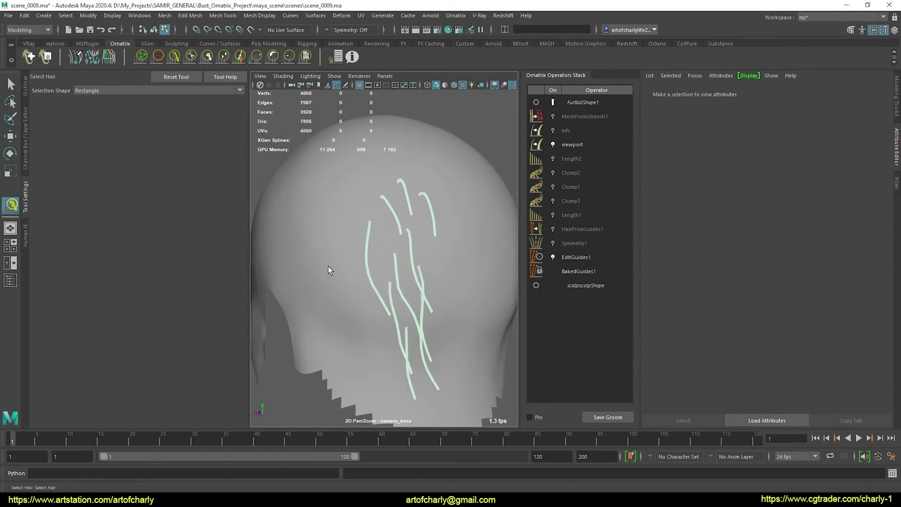
Step: Comb the isolated guide at the back of the head and enable HairFromGuides1 to check the generated hair
{"action": "left_click_drag", "start_coordinate": [328, 266], "coordinate": [387, 232], "text": "alt"}
{"action": "left_click", "coordinate": [181, 61]}
{"action": "left_click", "coordinate": [553, 229]}
{"action": "right_click_drag", "start_coordinate": [396, 239], "coordinate": [412, 268], "text": "alt"}
{"action": "left_click_drag", "start_coordinate": [412, 268], "coordinate": [403, 274], "text": "alt"}
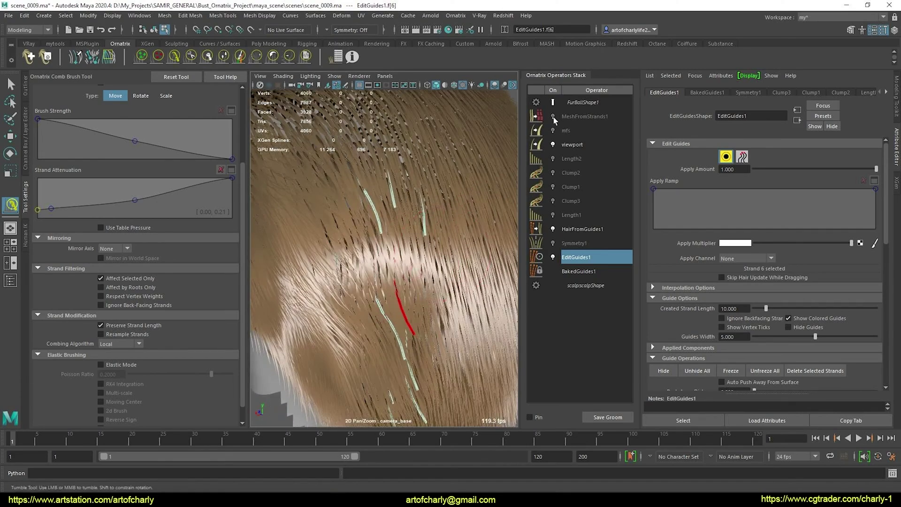
Step: Turn off the hair display and adjust the length of a back-of-head guide with the GrowShrink brush
{"action": "left_click", "coordinate": [554, 103]}
{"action": "scroll", "coordinate": [446, 225], "scroll_direction": "down", "scroll_amount": 3}
{"action": "key", "text": "q"}
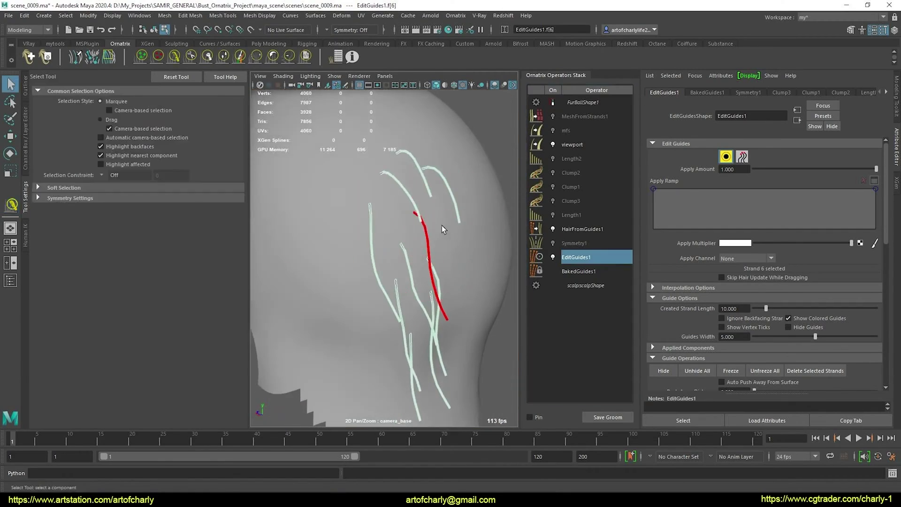
{"action": "mouse_move", "coordinate": [392, 228]}
{"action": "left_mouse_down", "text": "alt"}
{"action": "mouse_move", "coordinate": [390, 239]}
{"action": "mouse_move", "coordinate": [363, 221]}
{"action": "left_mouse_up", "text": "alt"}
{"action": "left_click", "coordinate": [223, 57]}
{"action": "left_click_drag", "start_coordinate": [376, 218], "coordinate": [465, 355]}
Step: Comb and smooth the isolated guides along the back profile of the head, checking them against the generated hair
{"action": "left_click", "coordinate": [175, 57]}
{"action": "mouse_move", "coordinate": [345, 226]}
{"action": "left_mouse_down", "text": "alt"}
{"action": "mouse_move", "coordinate": [418, 223]}
{"action": "mouse_move", "coordinate": [407, 180]}
{"action": "left_mouse_up", "text": "alt"}
{"action": "left_click", "coordinate": [273, 57]}
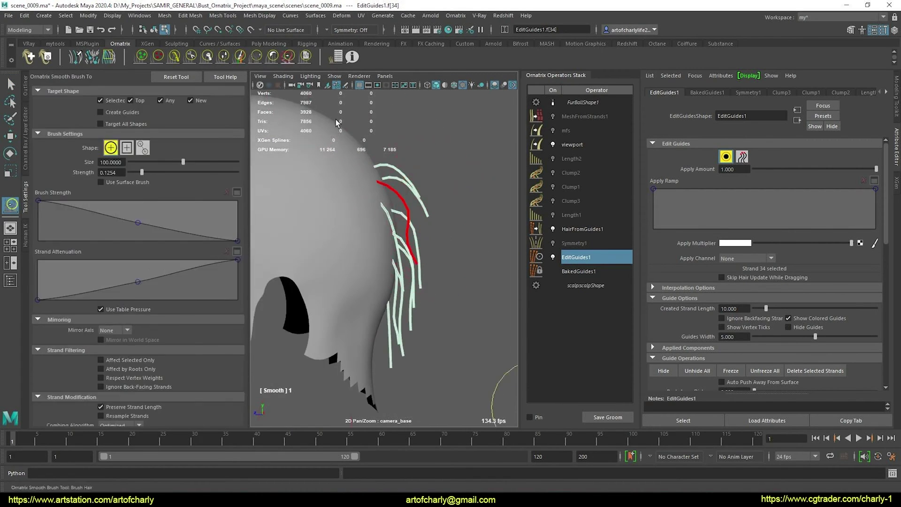
{"action": "left_click", "coordinate": [179, 58]}
{"action": "mouse_move", "coordinate": [421, 207]}
{"action": "left_mouse_down", "text": "alt"}
{"action": "mouse_move", "coordinate": [413, 198]}
{"action": "mouse_move", "coordinate": [371, 227]}
{"action": "mouse_move", "coordinate": [403, 303]}
{"action": "left_mouse_up", "text": "alt"}
{"action": "left_click", "coordinate": [554, 116]}
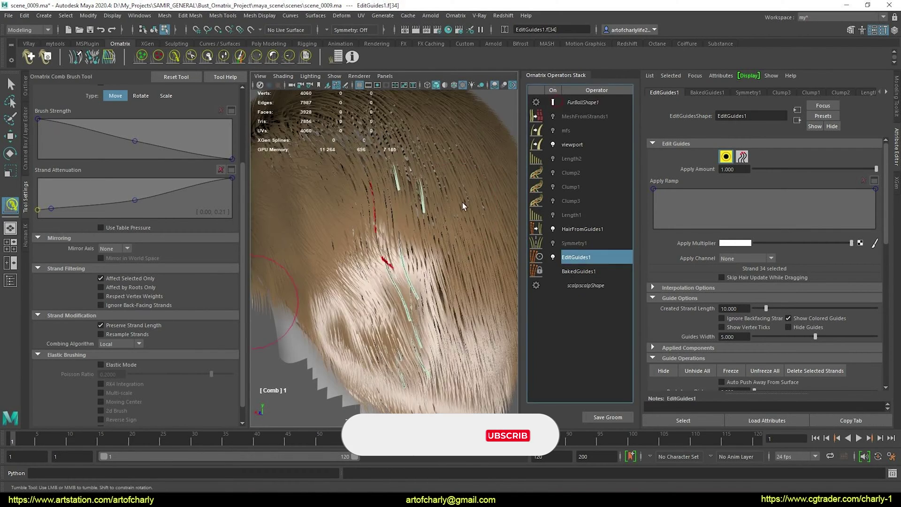
{"action": "left_click", "coordinate": [553, 102]}
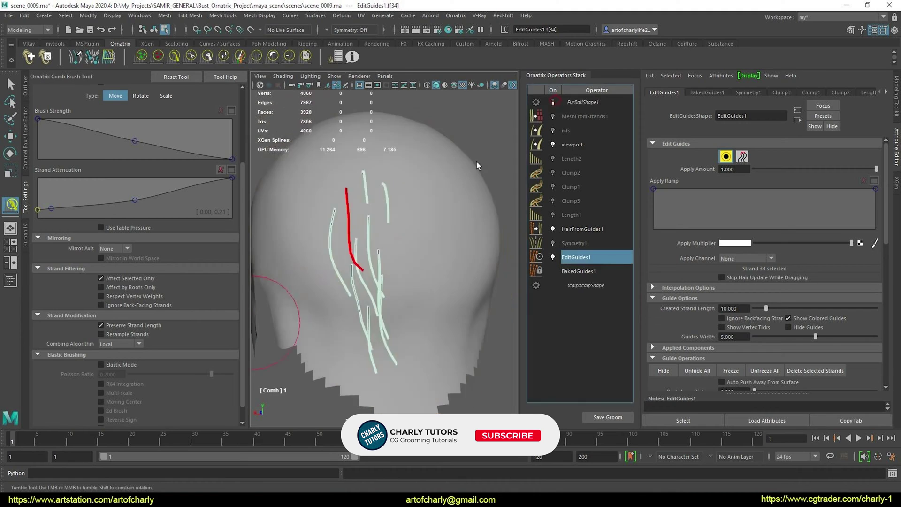
Step: Lengthen the upper guide at the back of the head with GrowShrink and comb it down over the scalp
{"action": "mouse_move", "coordinate": [477, 165]}
{"action": "left_mouse_down", "text": "alt"}
{"action": "mouse_move", "coordinate": [384, 257]}
{"action": "mouse_move", "coordinate": [415, 206]}
{"action": "mouse_move", "coordinate": [439, 215]}
{"action": "mouse_move", "coordinate": [459, 357]}
{"action": "left_mouse_up", "text": "alt"}
{"action": "key", "text": "q"}
{"action": "left_click", "coordinate": [223, 58]}
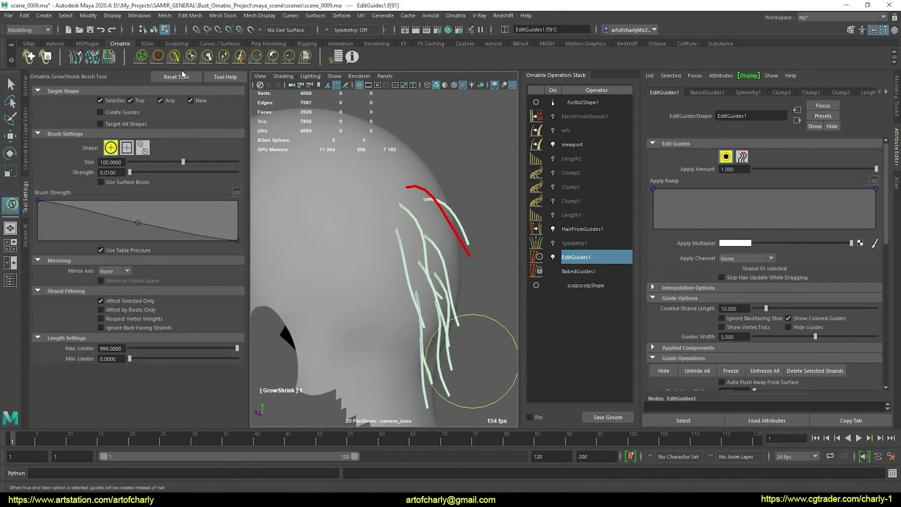
{"action": "left_click", "coordinate": [174, 58]}
{"action": "mouse_move", "coordinate": [432, 223]}
{"action": "left_mouse_down", "text": "alt"}
{"action": "mouse_move", "coordinate": [458, 228]}
{"action": "mouse_move", "coordinate": [429, 193]}
{"action": "left_mouse_up", "text": "alt"}
{"action": "left_click_drag", "start_coordinate": [439, 250], "coordinate": [365, 255], "text": "alt"}
Step: Show the hair and compare the back of the head with Length1 and Clump3 on and off
{"action": "left_click", "coordinate": [553, 103]}
{"action": "left_click", "coordinate": [576, 257]}
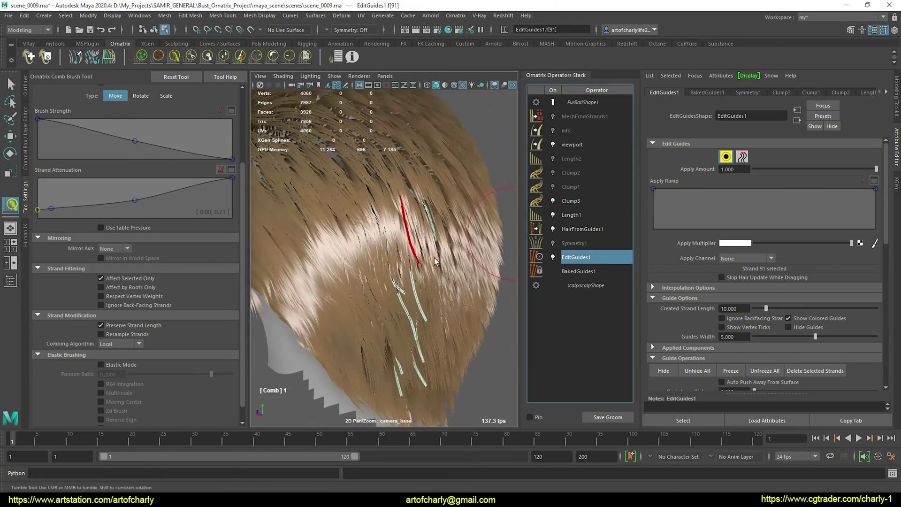
{"action": "left_click_drag", "start_coordinate": [422, 263], "coordinate": [380, 254], "text": "alt"}
{"action": "left_click_drag", "start_coordinate": [488, 228], "coordinate": [522, 233], "text": "alt"}
{"action": "left_click", "coordinate": [566, 257]}
{"action": "left_click_drag", "start_coordinate": [448, 251], "coordinate": [499, 219], "text": "alt"}
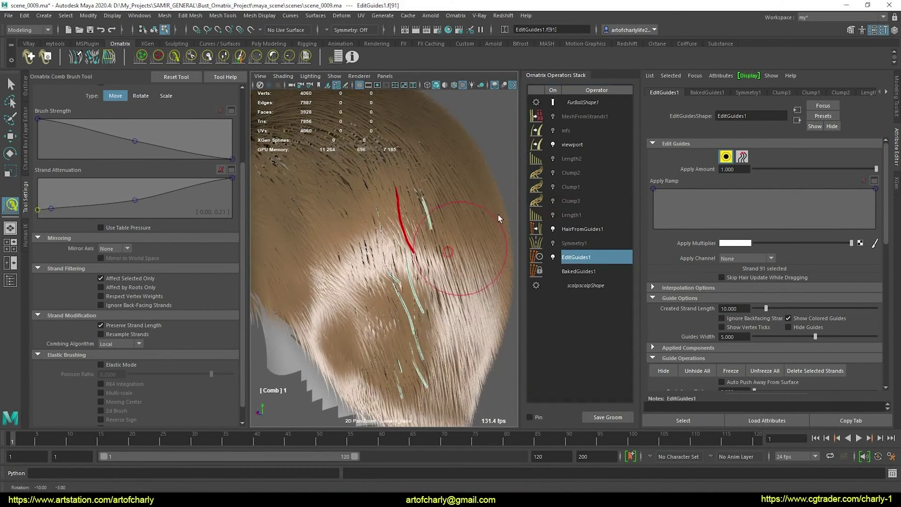
Step: Hide the hair display, adjust the length of a guide in the back group, and comb it into the flow
{"action": "left_click", "coordinate": [553, 102]}
{"action": "key", "text": "q"}
{"action": "mouse_move", "coordinate": [415, 227]}
{"action": "left_mouse_down", "text": "alt"}
{"action": "mouse_move", "coordinate": [388, 225]}
{"action": "mouse_move", "coordinate": [384, 241]}
{"action": "mouse_move", "coordinate": [399, 224]}
{"action": "mouse_move", "coordinate": [419, 228]}
{"action": "left_mouse_up", "text": "alt"}
{"action": "left_click", "coordinate": [225, 56]}
{"action": "left_click", "coordinate": [174, 56]}
{"action": "mouse_move", "coordinate": [358, 228]}
{"action": "left_mouse_down", "text": "alt"}
{"action": "mouse_move", "coordinate": [441, 231]}
{"action": "mouse_move", "coordinate": [429, 233]}
{"action": "left_mouse_up", "text": "alt"}
{"action": "mouse_move", "coordinate": [430, 235]}
{"action": "left_mouse_down"}
{"action": "mouse_move", "coordinate": [433, 255]}
{"action": "mouse_move", "coordinate": [417, 253]}
{"action": "left_mouse_up"}
Step: Select another guide in the isolated back group and comb it to follow its neighbours
{"action": "mouse_move", "coordinate": [417, 253]}
{"action": "left_mouse_down", "text": "alt"}
{"action": "mouse_move", "coordinate": [376, 246]}
{"action": "mouse_move", "coordinate": [372, 201]}
{"action": "mouse_move", "coordinate": [413, 261]}
{"action": "mouse_move", "coordinate": [390, 230]}
{"action": "left_mouse_up", "text": "alt"}
{"action": "mouse_move", "coordinate": [352, 256]}
{"action": "left_mouse_down", "text": "alt"}
{"action": "mouse_move", "coordinate": [424, 301]}
{"action": "mouse_move", "coordinate": [381, 233]}
{"action": "mouse_move", "coordinate": [424, 232]}
{"action": "mouse_move", "coordinate": [421, 265]}
{"action": "mouse_move", "coordinate": [356, 227]}
{"action": "mouse_move", "coordinate": [345, 204]}
{"action": "mouse_move", "coordinate": [438, 243]}
{"action": "mouse_move", "coordinate": [394, 250]}
{"action": "mouse_move", "coordinate": [418, 237]}
{"action": "mouse_move", "coordinate": [432, 242]}
{"action": "left_mouse_up", "text": "alt"}
{"action": "key", "text": "q"}
{"action": "left_click", "coordinate": [175, 56]}
{"action": "key", "text": "q"}
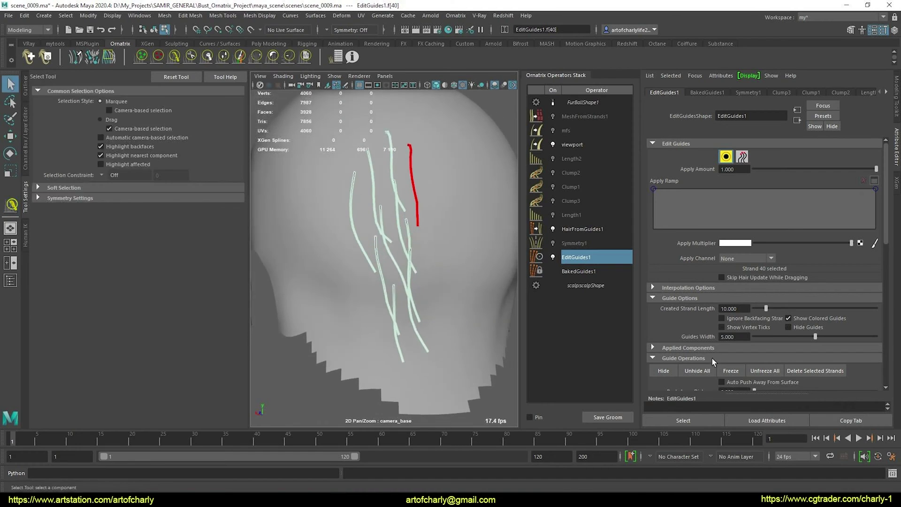
Step: Unhide all guides and isolate the band running from the temple around the upper back of the head
{"action": "left_click_drag", "start_coordinate": [518, 351], "coordinate": [441, 277], "text": "alt"}
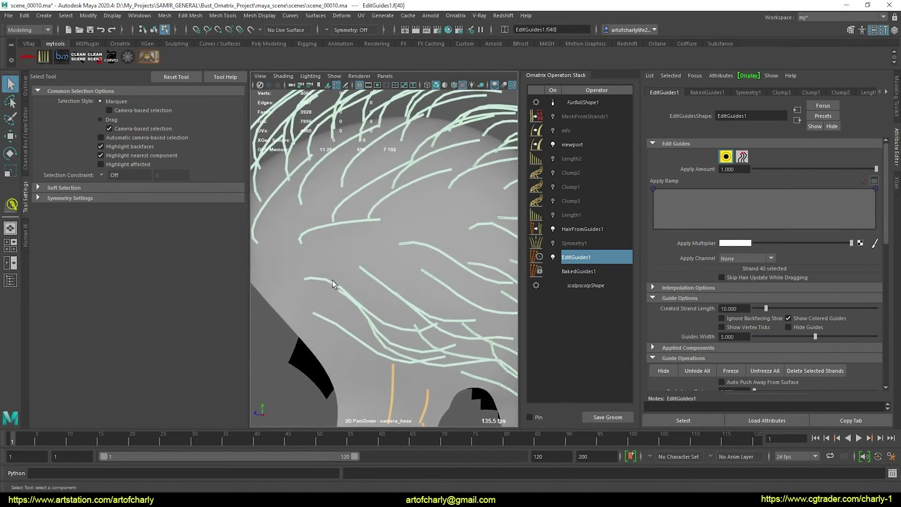
{"action": "left_click_drag", "start_coordinate": [332, 280], "coordinate": [451, 328]}
{"action": "middle_click_drag", "start_coordinate": [451, 329], "coordinate": [416, 247], "text": "alt"}
{"action": "right_click_drag", "start_coordinate": [417, 248], "coordinate": [391, 257], "text": "alt"}
{"action": "left_click_drag", "start_coordinate": [390, 257], "coordinate": [381, 241], "text": "alt"}
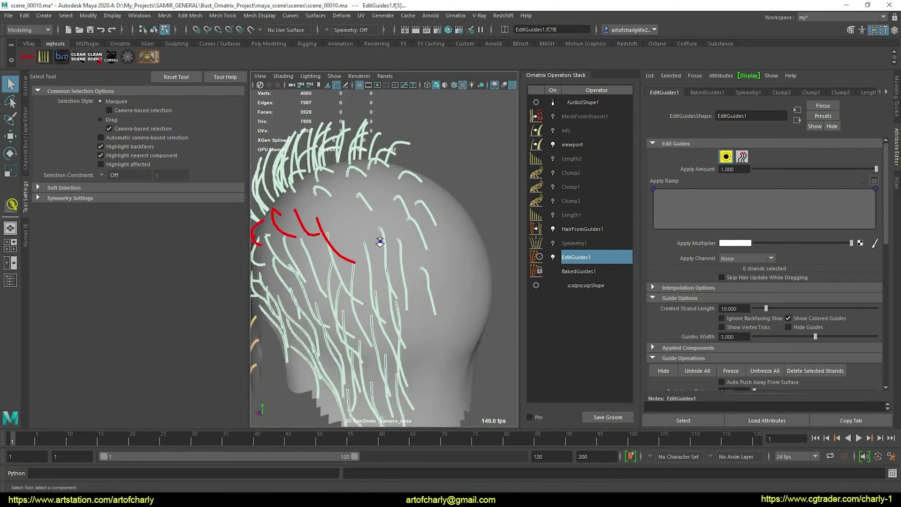
{"action": "right_click_drag", "start_coordinate": [380, 241], "coordinate": [412, 288], "text": "alt"}
{"action": "left_click", "coordinate": [415, 281], "text": "shift"}
{"action": "left_click", "coordinate": [435, 277], "text": "shift"}
{"action": "left_click_drag", "start_coordinate": [386, 264], "coordinate": [440, 274], "text": "alt"}
{"action": "middle_click_drag", "start_coordinate": [418, 277], "coordinate": [434, 302], "text": "alt"}
{"action": "left_click_drag", "start_coordinate": [339, 209], "coordinate": [358, 258], "text": "shift"}
{"action": "left_click", "coordinate": [406, 248], "text": "shift"}
{"action": "left_click_drag", "start_coordinate": [414, 260], "coordinate": [387, 247], "text": "alt"}
{"action": "left_click", "coordinate": [384, 243], "text": "shift"}
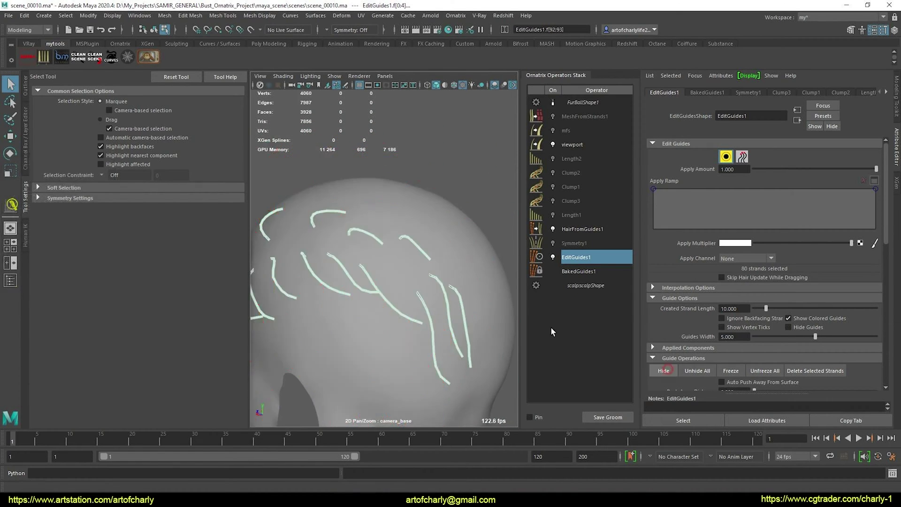
Step: Lengthen and comb the guide above the temple, then examine the generated hair on the side
{"action": "left_click_drag", "start_coordinate": [284, 235], "coordinate": [304, 235], "text": "alt"}
{"action": "left_click_drag", "start_coordinate": [377, 250], "coordinate": [400, 239], "text": "alt"}
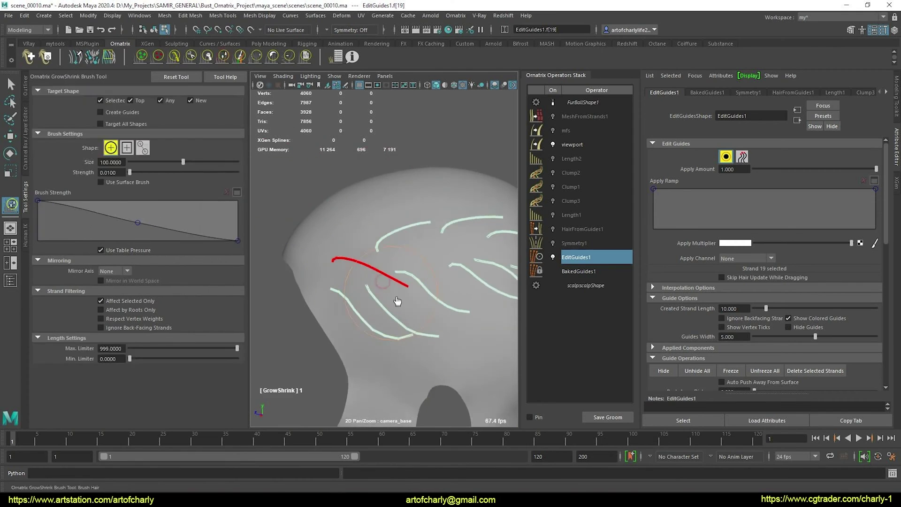
{"action": "left_click", "coordinate": [174, 56]}
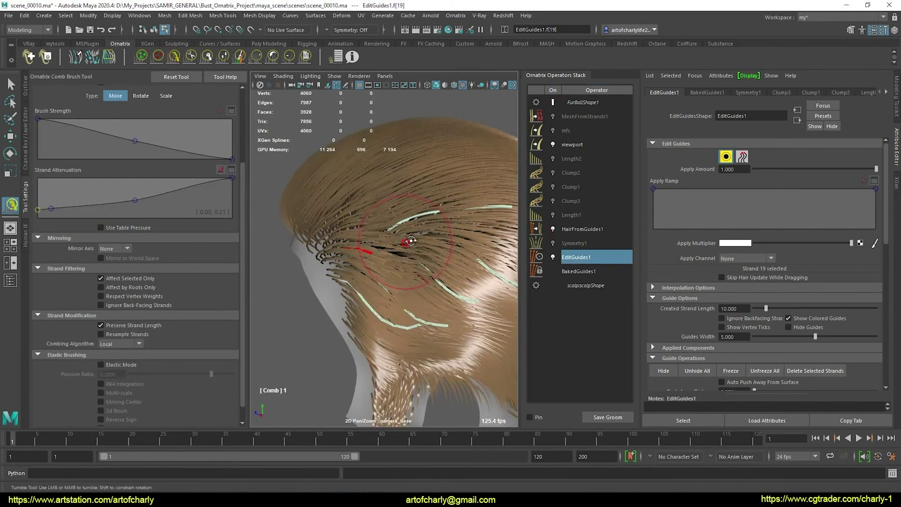
{"action": "left_click_drag", "start_coordinate": [419, 236], "coordinate": [367, 229], "text": "alt"}
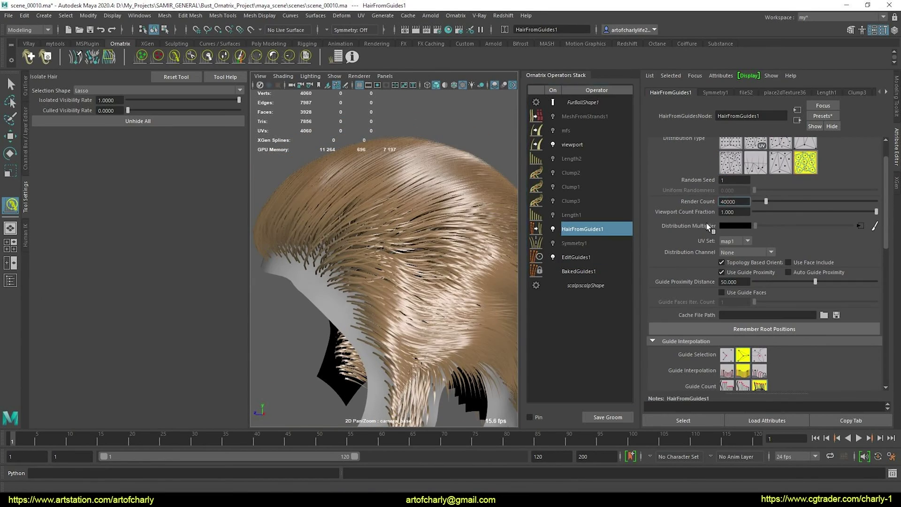
Step: Set the HairFromGuides1 render count to 30000
{"action": "left_click_drag", "start_coordinate": [436, 245], "coordinate": [425, 275], "text": "alt"}
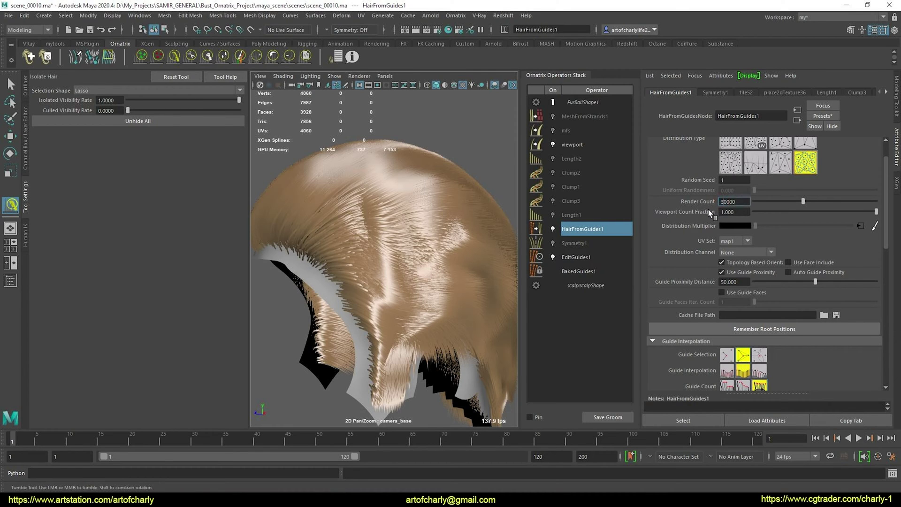
{"action": "type", "text": "3"}
{"action": "key", "text": "Return"}
{"action": "left_click_drag", "start_coordinate": [413, 265], "coordinate": [451, 263], "text": "alt"}
Step: Return to EditGuides1, hide the hair display, and comb and smooth the guides above the temple
{"action": "left_click", "coordinate": [576, 256]}
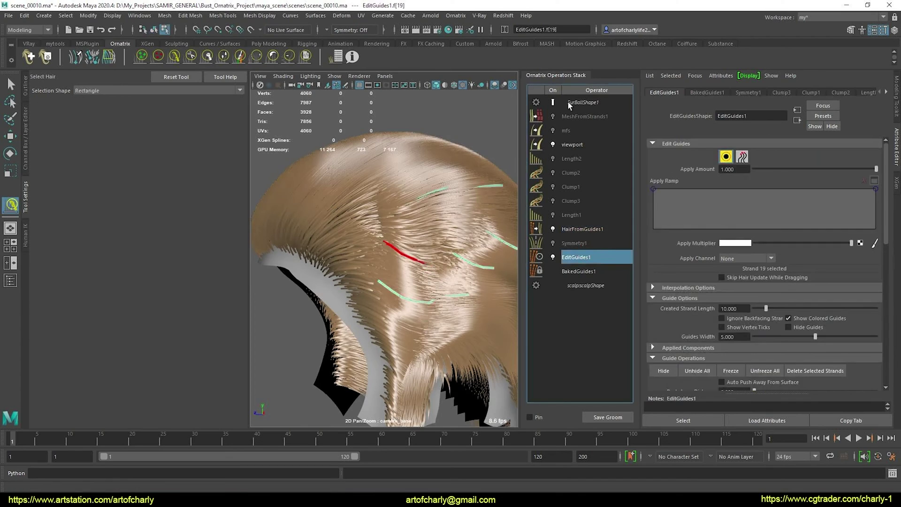
{"action": "left_click", "coordinate": [553, 102]}
{"action": "mouse_move", "coordinate": [390, 268]}
{"action": "left_mouse_down", "text": "alt"}
{"action": "mouse_move", "coordinate": [399, 269]}
{"action": "mouse_move", "coordinate": [348, 238]}
{"action": "mouse_move", "coordinate": [420, 272]}
{"action": "mouse_move", "coordinate": [396, 286]}
{"action": "mouse_move", "coordinate": [408, 319]}
{"action": "left_mouse_up", "text": "alt"}
{"action": "left_click", "coordinate": [174, 56]}
{"action": "left_click", "coordinate": [288, 57]}
{"action": "key", "text": "q"}
{"action": "left_click", "coordinate": [174, 56]}
{"action": "mouse_move", "coordinate": [362, 248]}
{"action": "left_mouse_down", "text": "alt"}
{"action": "mouse_move", "coordinate": [366, 263]}
{"action": "mouse_move", "coordinate": [386, 254]}
{"action": "left_mouse_up", "text": "alt"}
Step: Select the upward-curving guide on the upper side of the head, lengthen it with GrowShrink, and comb it backward and down
{"action": "key", "text": "q"}
{"action": "left_click_drag", "start_coordinate": [340, 205], "coordinate": [376, 240]}
{"action": "right_click_drag", "start_coordinate": [375, 240], "coordinate": [338, 225], "text": "alt"}
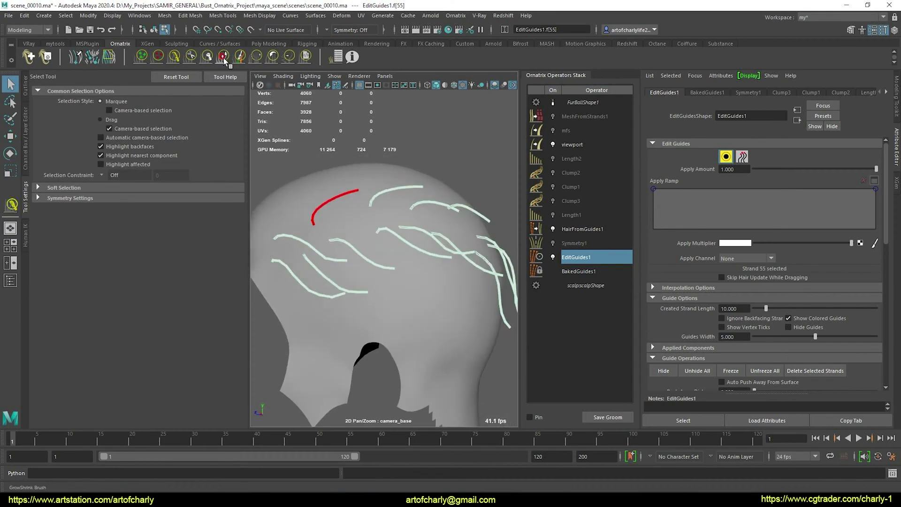
{"action": "left_click", "coordinate": [223, 57]}
{"action": "left_click_drag", "start_coordinate": [347, 197], "coordinate": [367, 211]}
{"action": "left_click", "coordinate": [174, 57]}
{"action": "left_click_drag", "start_coordinate": [328, 182], "coordinate": [373, 236], "text": "alt"}
{"action": "mouse_move", "coordinate": [393, 268]}
{"action": "left_mouse_down", "text": "alt"}
{"action": "mouse_move", "coordinate": [364, 263]}
{"action": "mouse_move", "coordinate": [336, 302]}
{"action": "mouse_move", "coordinate": [382, 226]}
{"action": "mouse_move", "coordinate": [369, 229]}
{"action": "mouse_move", "coordinate": [394, 238]}
{"action": "mouse_move", "coordinate": [384, 242]}
{"action": "left_mouse_up", "text": "alt"}
Step: Lengthen the next upward-curving guide toward the back of the head and comb it down along the scalp
{"action": "key", "text": "q"}
{"action": "left_click", "coordinate": [394, 211]}
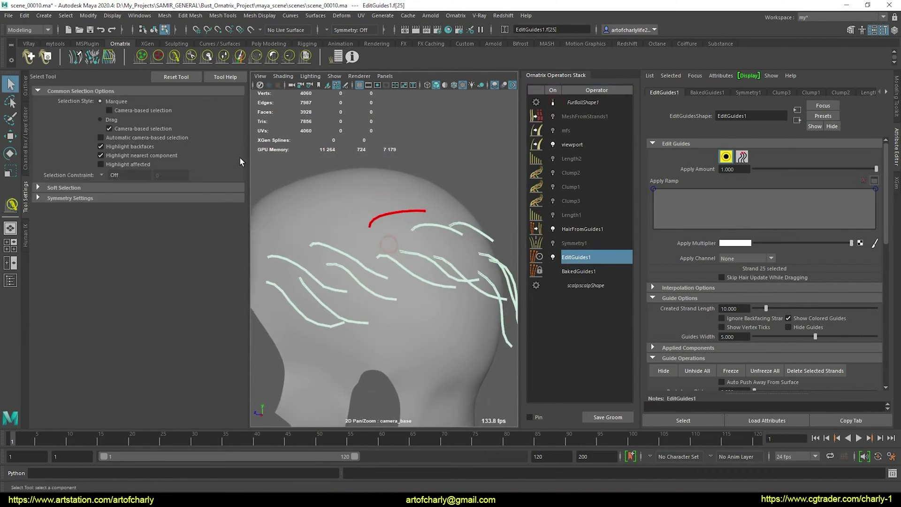
{"action": "left_click", "coordinate": [225, 56]}
{"action": "left_click", "coordinate": [174, 57]}
{"action": "mouse_move", "coordinate": [389, 209]}
{"action": "left_mouse_down"}
{"action": "mouse_move", "coordinate": [419, 230]}
{"action": "mouse_move", "coordinate": [428, 276]}
{"action": "left_mouse_up"}
{"action": "mouse_move", "coordinate": [423, 196]}
{"action": "left_mouse_down", "text": "alt"}
{"action": "mouse_move", "coordinate": [393, 282]}
{"action": "mouse_move", "coordinate": [445, 240]}
{"action": "left_mouse_up", "text": "alt"}
{"action": "mouse_move", "coordinate": [401, 211]}
{"action": "left_mouse_down", "text": "alt"}
{"action": "mouse_move", "coordinate": [424, 185]}
{"action": "mouse_move", "coordinate": [381, 209]}
{"action": "mouse_move", "coordinate": [330, 263]}
{"action": "mouse_move", "coordinate": [336, 277]}
{"action": "left_mouse_up", "text": "alt"}
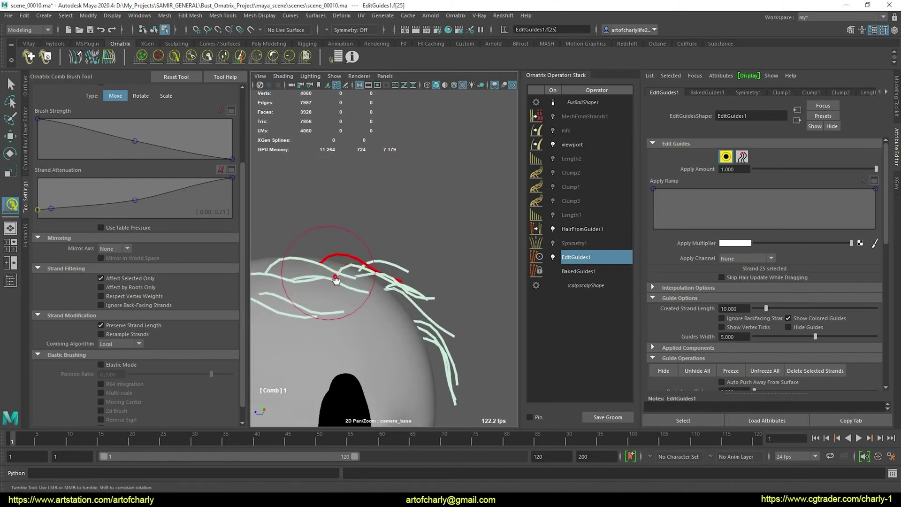
Step: Plant a new guide in the gap between the two recombed guides on the upper side of the head
{"action": "key", "text": "q"}
{"action": "right_click_drag", "start_coordinate": [336, 277], "coordinate": [392, 263], "text": "alt"}
{"action": "scroll", "coordinate": [740, 288], "scroll_direction": "down", "scroll_amount": 5}
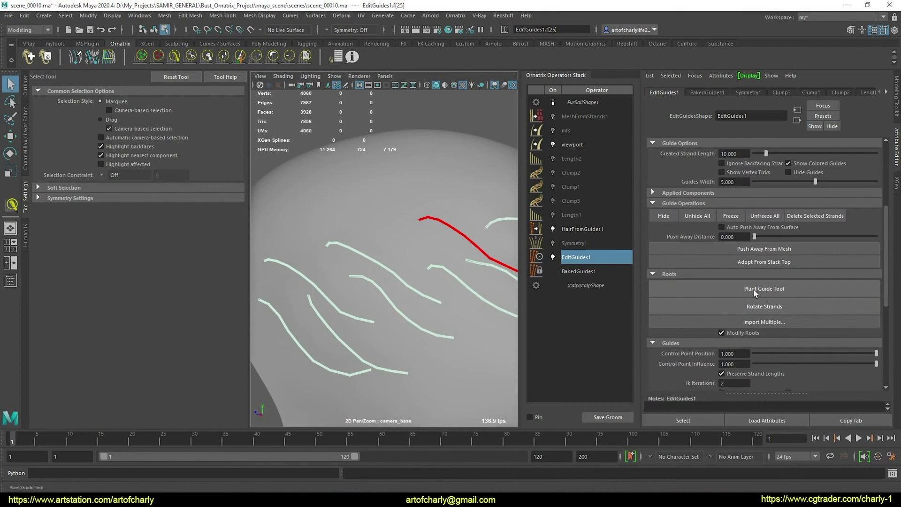
{"action": "left_click", "coordinate": [751, 288]}
{"action": "middle_click_drag", "start_coordinate": [425, 291], "coordinate": [401, 286], "text": "alt"}
{"action": "key", "text": "q"}
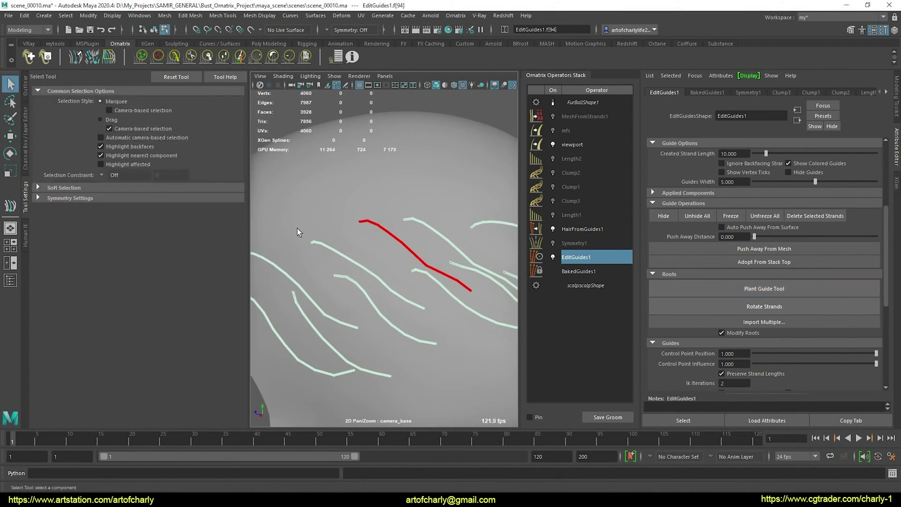
Step: Comb the newly planted guide close to the scalp and smooth it to match its neighbours
{"action": "left_click", "coordinate": [175, 57]}
{"action": "mouse_move", "coordinate": [332, 202]}
{"action": "left_mouse_down", "text": "alt"}
{"action": "mouse_move", "coordinate": [388, 209]}
{"action": "mouse_move", "coordinate": [404, 256]}
{"action": "mouse_move", "coordinate": [402, 242]}
{"action": "mouse_move", "coordinate": [400, 284]}
{"action": "mouse_move", "coordinate": [407, 266]}
{"action": "left_mouse_up", "text": "alt"}
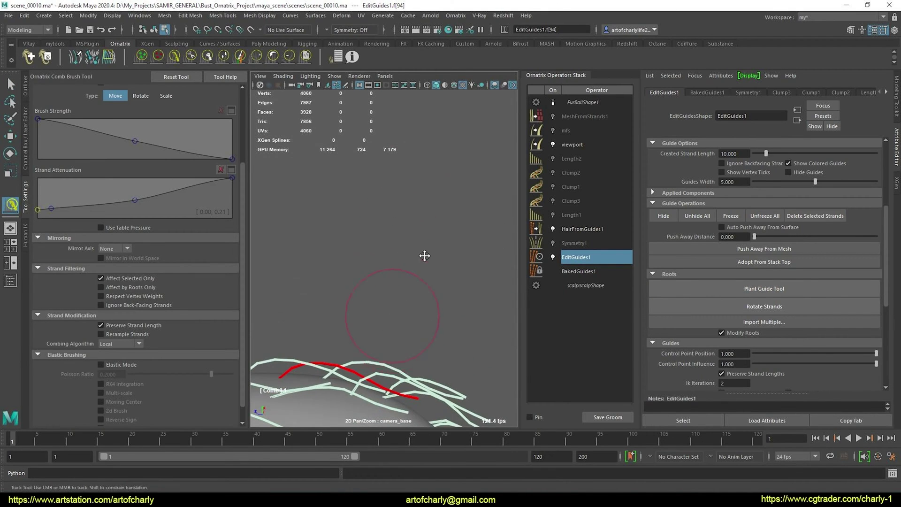
{"action": "middle_click_drag", "start_coordinate": [425, 256], "coordinate": [441, 199], "text": "alt"}
{"action": "left_click_drag", "start_coordinate": [402, 346], "coordinate": [430, 297]}
{"action": "left_click_drag", "start_coordinate": [430, 297], "coordinate": [413, 352], "text": "alt"}
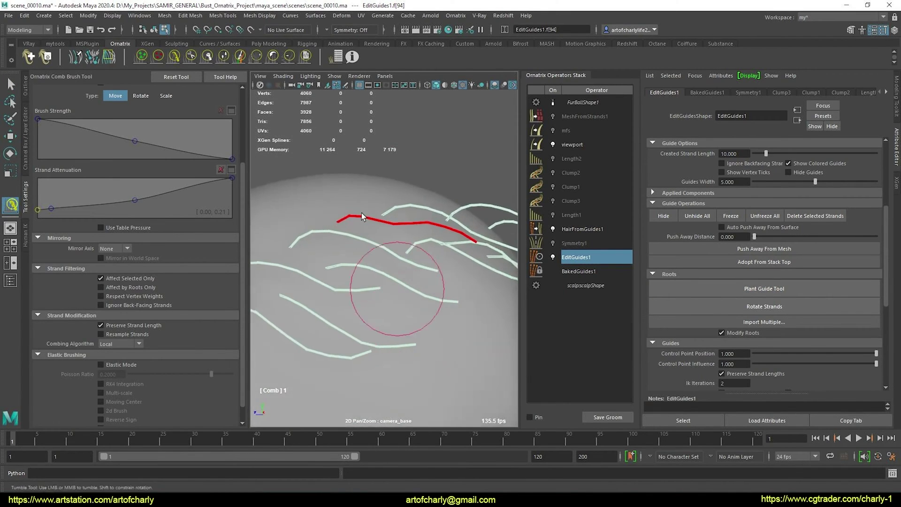
{"action": "left_click", "coordinate": [289, 57]}
{"action": "mouse_move", "coordinate": [443, 255]}
{"action": "left_mouse_down", "text": "alt"}
{"action": "mouse_move", "coordinate": [409, 240]}
{"action": "mouse_move", "coordinate": [419, 258]}
{"action": "left_mouse_up", "text": "alt"}
{"action": "key", "text": "q"}
{"action": "right_click_drag", "start_coordinate": [419, 257], "coordinate": [382, 222], "text": "alt"}
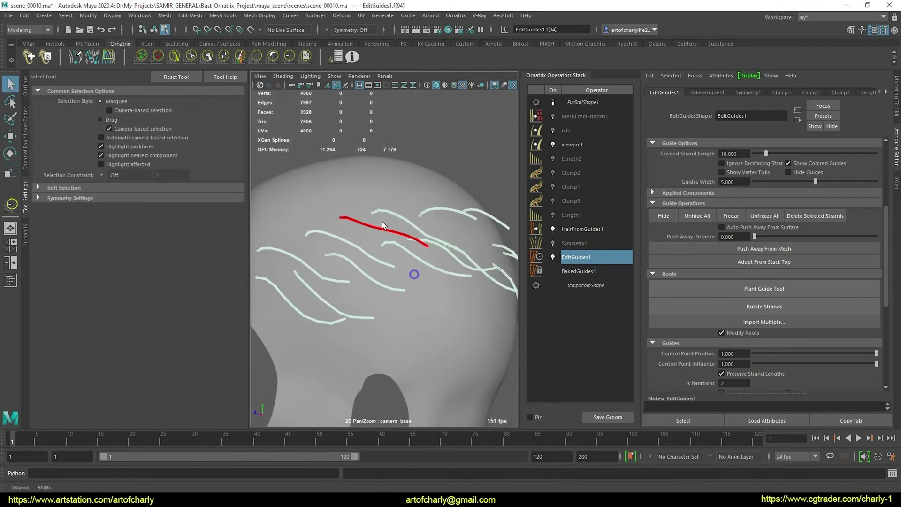
Step: Select the short guide on the upper back side of the head, lengthen it with GrowShrink, and comb it downward
{"action": "left_click_drag", "start_coordinate": [382, 222], "coordinate": [429, 277], "text": "alt"}
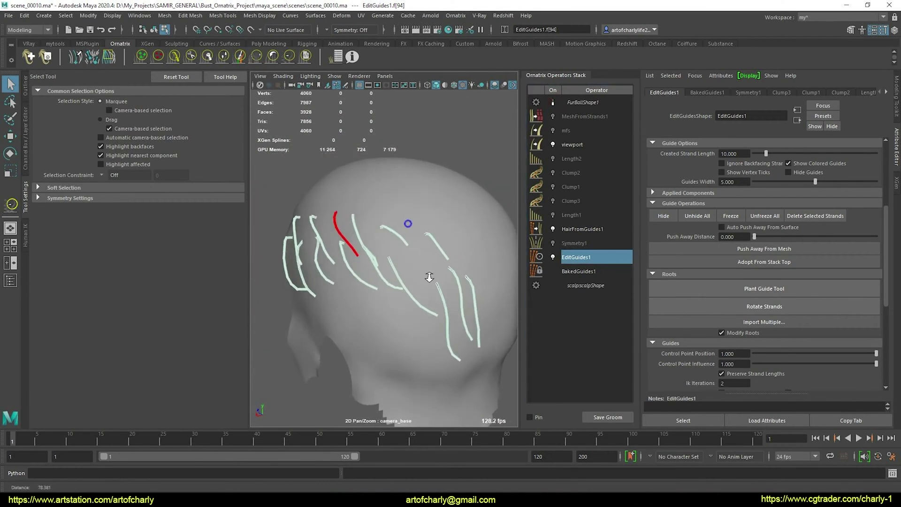
{"action": "right_click_drag", "start_coordinate": [429, 277], "coordinate": [387, 261], "text": "alt"}
{"action": "left_click_drag", "start_coordinate": [388, 261], "coordinate": [379, 187], "text": "alt"}
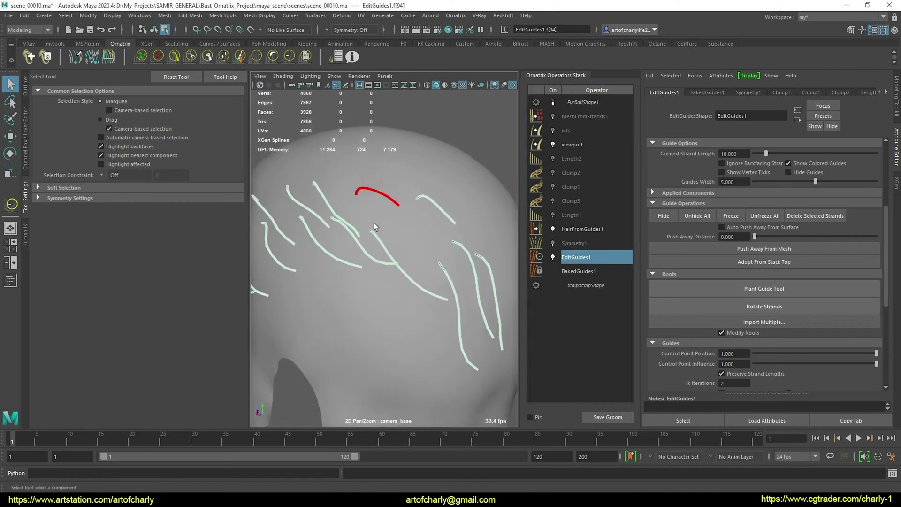
{"action": "left_click", "coordinate": [224, 56]}
{"action": "left_click", "coordinate": [170, 64]}
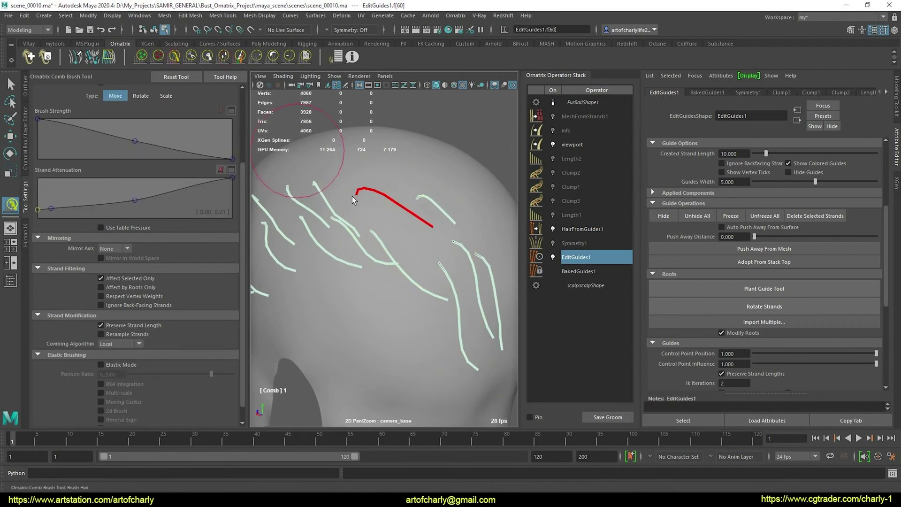
{"action": "mouse_move", "coordinate": [356, 190]}
{"action": "left_mouse_down", "text": "alt"}
{"action": "mouse_move", "coordinate": [398, 208]}
{"action": "mouse_move", "coordinate": [413, 261]}
{"action": "mouse_move", "coordinate": [422, 196]}
{"action": "mouse_move", "coordinate": [429, 232]}
{"action": "mouse_move", "coordinate": [451, 197]}
{"action": "mouse_move", "coordinate": [431, 247]}
{"action": "mouse_move", "coordinate": [419, 217]}
{"action": "mouse_move", "coordinate": [409, 254]}
{"action": "mouse_move", "coordinate": [414, 193]}
{"action": "left_mouse_up", "text": "alt"}
Step: Lengthen and comb the next short guide toward the back of the head, checking it with the hair display on
{"action": "key", "text": "q"}
{"action": "left_click", "coordinate": [223, 55]}
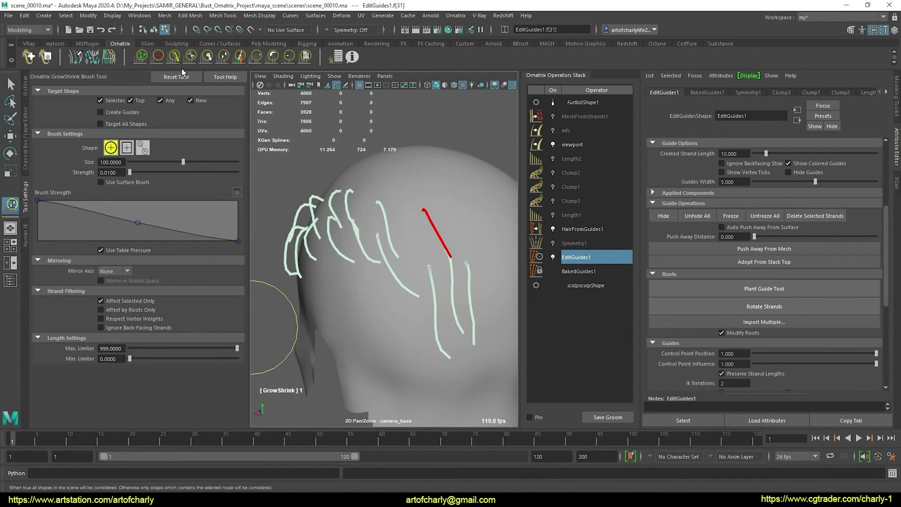
{"action": "mouse_move", "coordinate": [389, 404]}
{"action": "left_mouse_down", "text": "alt"}
{"action": "mouse_move", "coordinate": [413, 211]}
{"action": "mouse_move", "coordinate": [448, 226]}
{"action": "mouse_move", "coordinate": [382, 245]}
{"action": "mouse_move", "coordinate": [352, 181]}
{"action": "mouse_move", "coordinate": [333, 289]}
{"action": "left_mouse_up", "text": "alt"}
{"action": "left_click", "coordinate": [554, 102]}
{"action": "left_click_drag", "start_coordinate": [404, 277], "coordinate": [418, 257], "text": "alt"}
{"action": "left_click", "coordinate": [553, 102]}
Step: Undo the last action and plant a new guide in the gap between the side and back guides
{"action": "key", "text": "ctrl+z"}
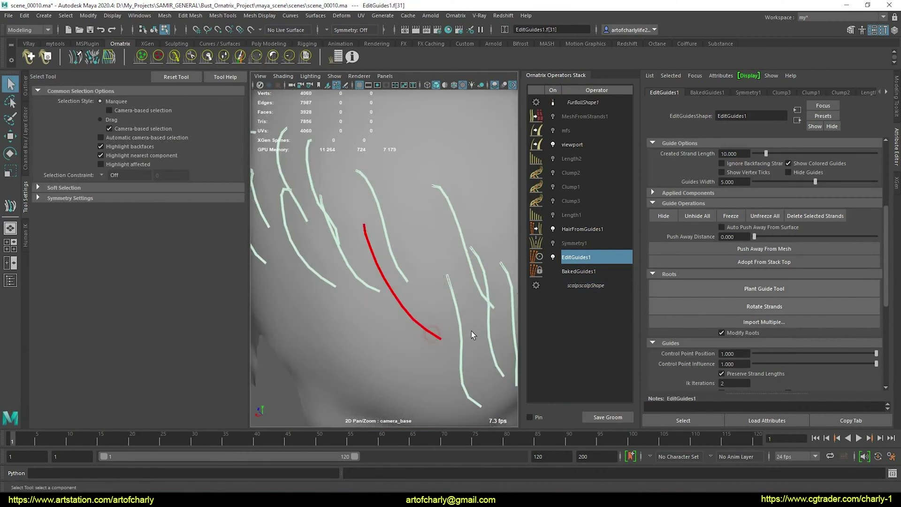
{"action": "left_click", "coordinate": [725, 288]}
{"action": "left_click_drag", "start_coordinate": [446, 284], "coordinate": [418, 273], "text": "alt"}
{"action": "left_click", "coordinate": [393, 224]}
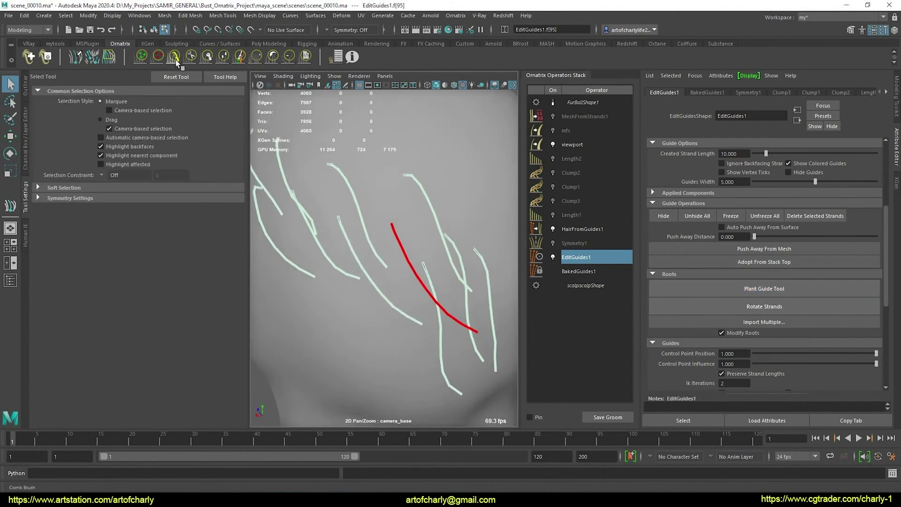
Step: Comb the newly planted guide on the back of the head down to the scalp, checking it against the generated hair
{"action": "left_click", "coordinate": [175, 59]}
{"action": "left_click", "coordinate": [553, 102]}
{"action": "mouse_move", "coordinate": [346, 306]}
{"action": "left_mouse_down", "text": "alt"}
{"action": "mouse_move", "coordinate": [446, 302]}
{"action": "mouse_move", "coordinate": [457, 263]}
{"action": "mouse_move", "coordinate": [444, 299]}
{"action": "mouse_move", "coordinate": [406, 280]}
{"action": "mouse_move", "coordinate": [412, 251]}
{"action": "mouse_move", "coordinate": [432, 251]}
{"action": "mouse_move", "coordinate": [421, 246]}
{"action": "left_mouse_up", "text": "alt"}
{"action": "left_click", "coordinate": [553, 103]}
{"action": "left_click", "coordinate": [289, 56]}
{"action": "left_click", "coordinate": [180, 55]}
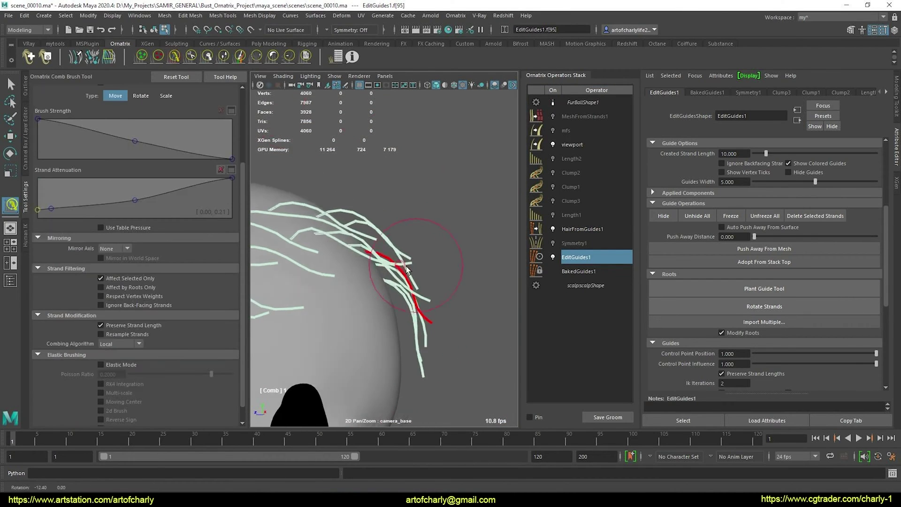
{"action": "mouse_move", "coordinate": [425, 308]}
{"action": "left_mouse_down", "text": "alt"}
{"action": "mouse_move", "coordinate": [394, 308]}
{"action": "mouse_move", "coordinate": [394, 317]}
{"action": "mouse_move", "coordinate": [405, 240]}
{"action": "mouse_move", "coordinate": [449, 254]}
{"action": "left_mouse_up", "text": "alt"}
Step: Plant another guide in the gap between the side and back guides and comb it to follow its neighbours
{"action": "key", "text": "q"}
{"action": "left_click", "coordinate": [712, 291]}
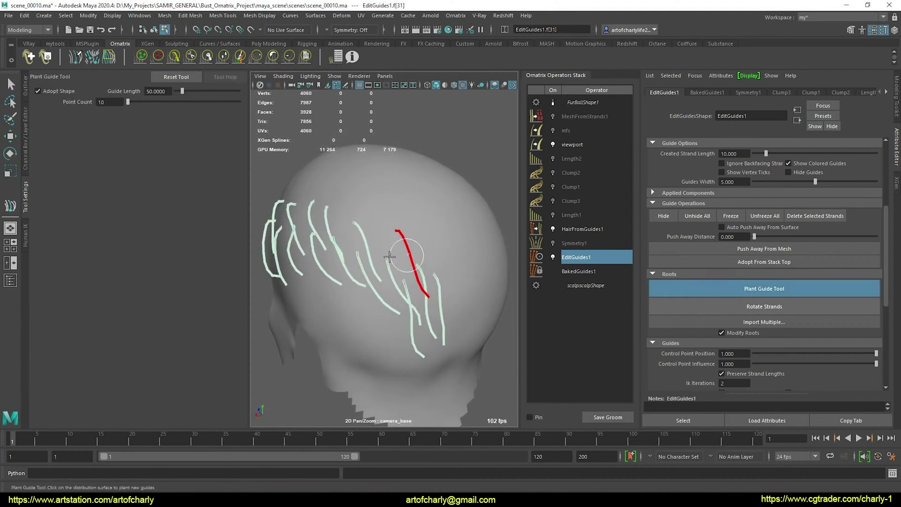
{"action": "right_click_drag", "start_coordinate": [398, 250], "coordinate": [438, 300], "text": "alt"}
{"action": "left_click", "coordinate": [398, 250]}
{"action": "left_click", "coordinate": [175, 56]}
{"action": "right_click_drag", "start_coordinate": [389, 271], "coordinate": [379, 257], "text": "alt"}
{"action": "mouse_move", "coordinate": [381, 261]}
{"action": "left_mouse_down", "text": "alt"}
{"action": "mouse_move", "coordinate": [382, 216]}
{"action": "mouse_move", "coordinate": [399, 244]}
{"action": "left_mouse_up", "text": "alt"}
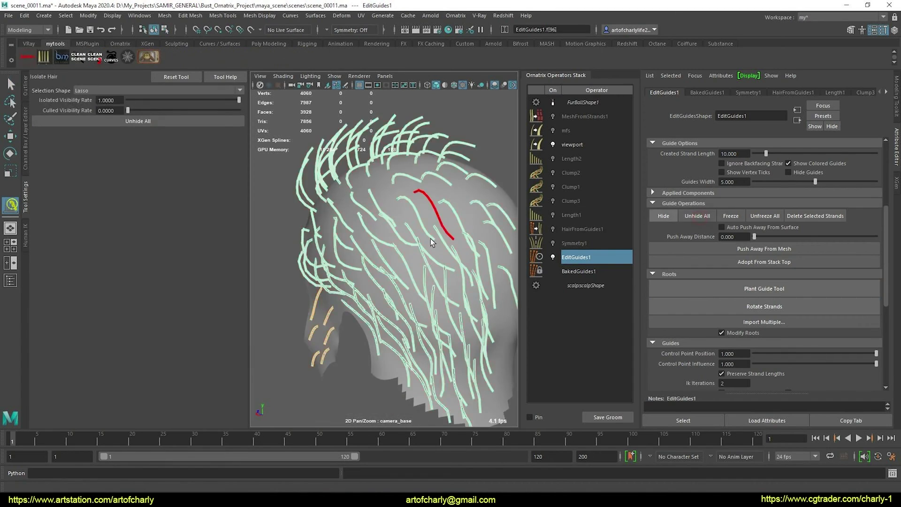
Step: Enable the Symmetry1 and HairFromGuides1 operators to generate hair over the whole head
{"action": "left_click_drag", "start_coordinate": [432, 242], "coordinate": [403, 237], "text": "alt"}
{"action": "left_click", "coordinate": [563, 248]}
{"action": "left_click", "coordinate": [571, 230]}
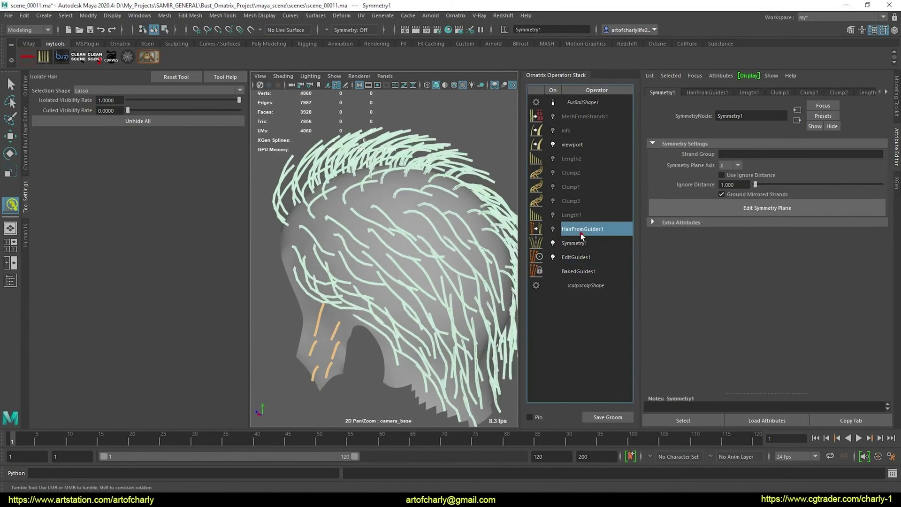
{"action": "left_click_drag", "start_coordinate": [389, 254], "coordinate": [471, 260], "text": "alt"}
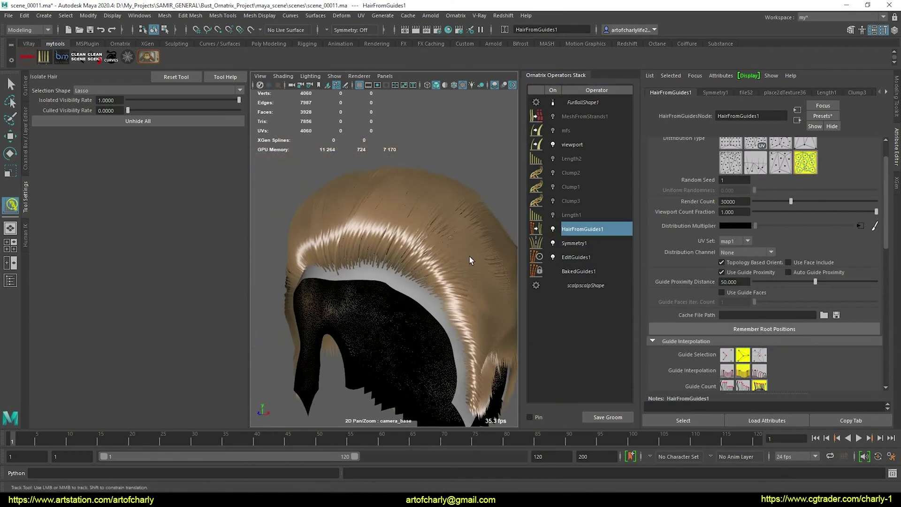
Step: Enable the Length1 and Clump3 operators, comparing Clump3 with Clump1 and keeping only Clump3 on
{"action": "left_click", "coordinate": [572, 216]}
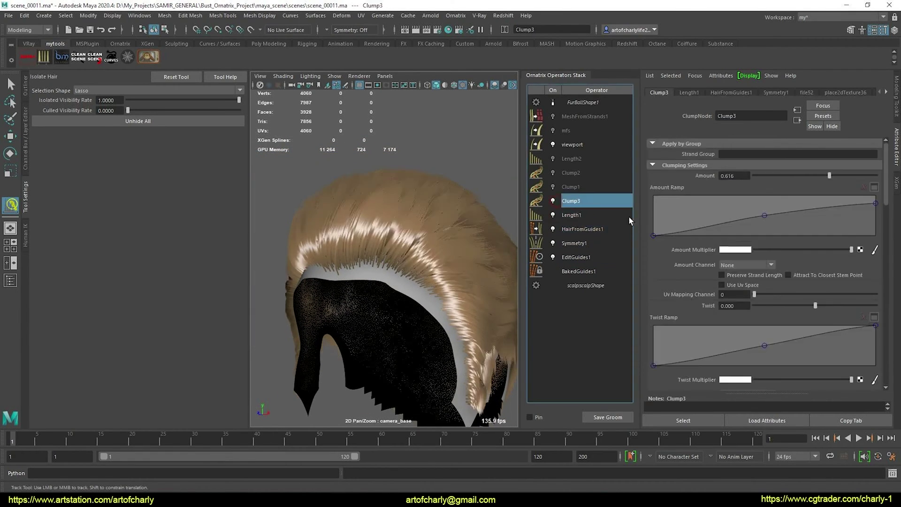
{"action": "left_click", "coordinate": [554, 188]}
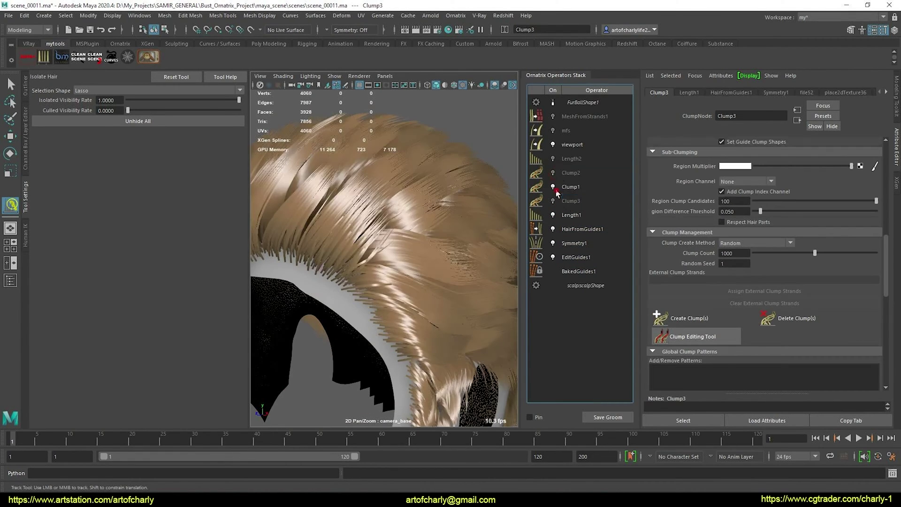
{"action": "left_click", "coordinate": [554, 202]}
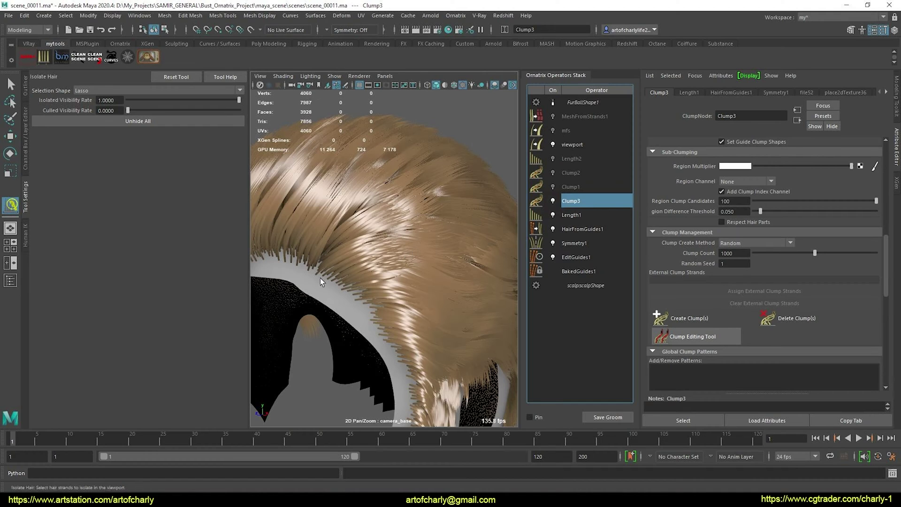
{"action": "left_click_drag", "start_coordinate": [273, 288], "coordinate": [386, 293], "text": "alt"}
{"action": "left_click", "coordinate": [587, 214]}
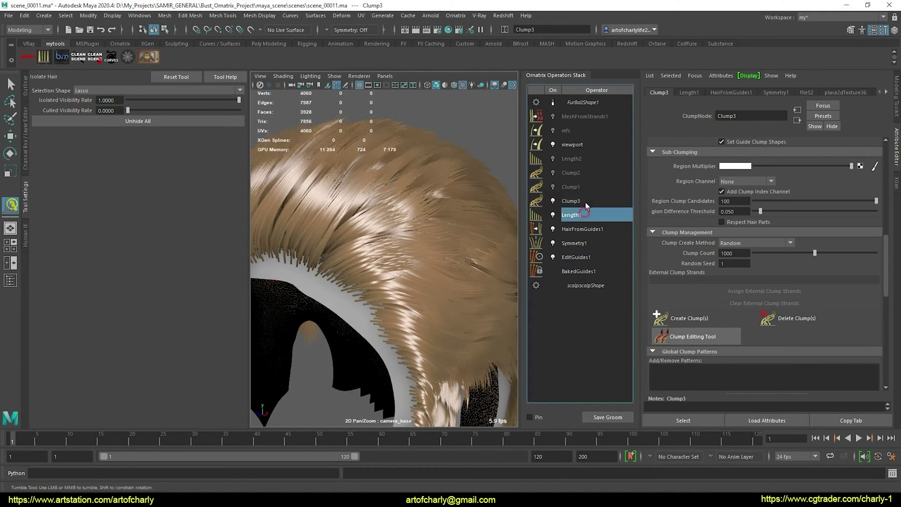
{"action": "left_click", "coordinate": [585, 202]}
Step: Set Clump3's clumping amount to 0.702
{"action": "left_click_drag", "start_coordinate": [493, 216], "coordinate": [375, 221], "text": "alt"}
{"action": "middle_click_drag", "start_coordinate": [427, 225], "coordinate": [379, 230], "text": "alt"}
{"action": "left_click_drag", "start_coordinate": [379, 230], "coordinate": [422, 228], "text": "alt"}
{"action": "scroll", "coordinate": [770, 206], "scroll_direction": "up", "scroll_amount": 8}
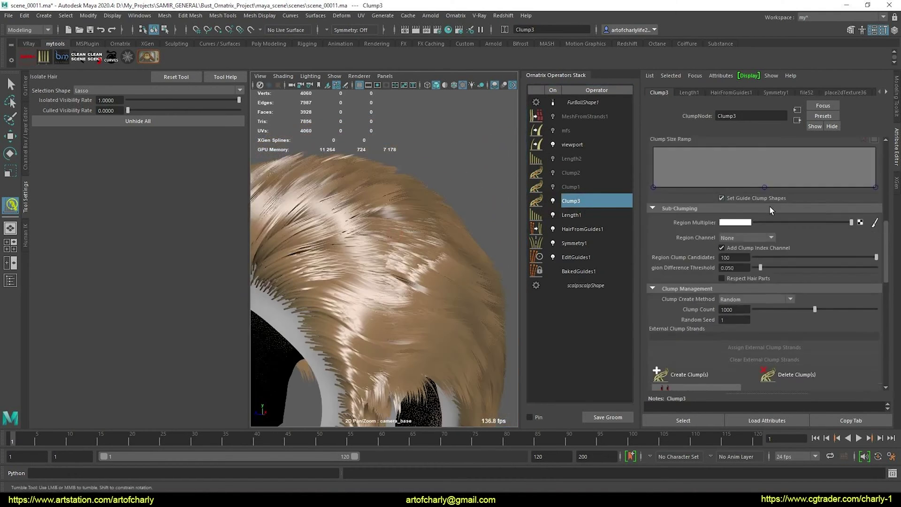
{"action": "left_click_drag", "start_coordinate": [831, 174], "coordinate": [842, 174]}
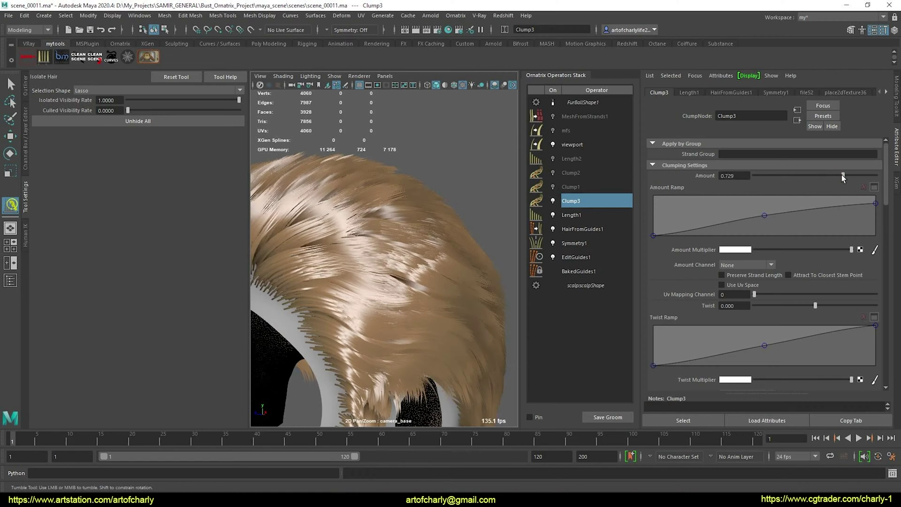
{"action": "left_click_drag", "start_coordinate": [470, 239], "coordinate": [426, 259], "text": "alt"}
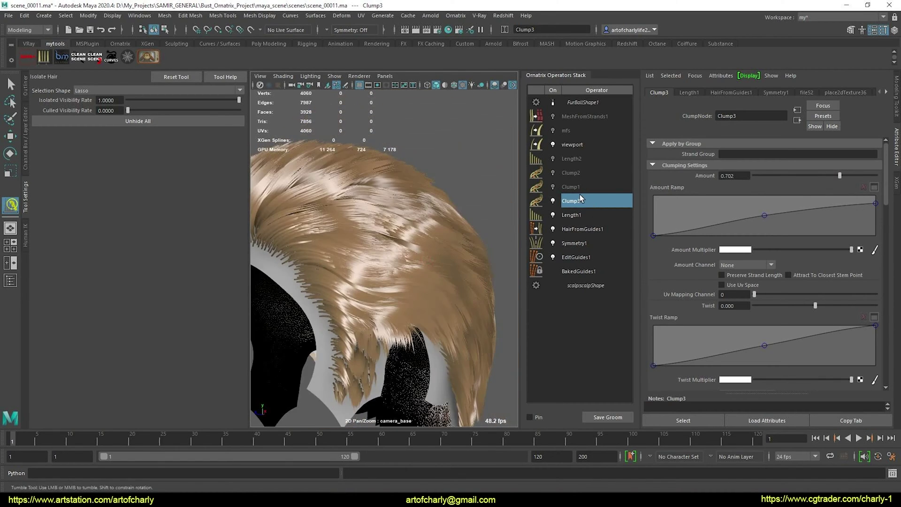
Step: Enable Preserve Strand Length on Clump3 and paste a copy of the operator directly above it in the stack
{"action": "right_click", "coordinate": [580, 196]}
{"action": "left_click", "coordinate": [618, 225]}
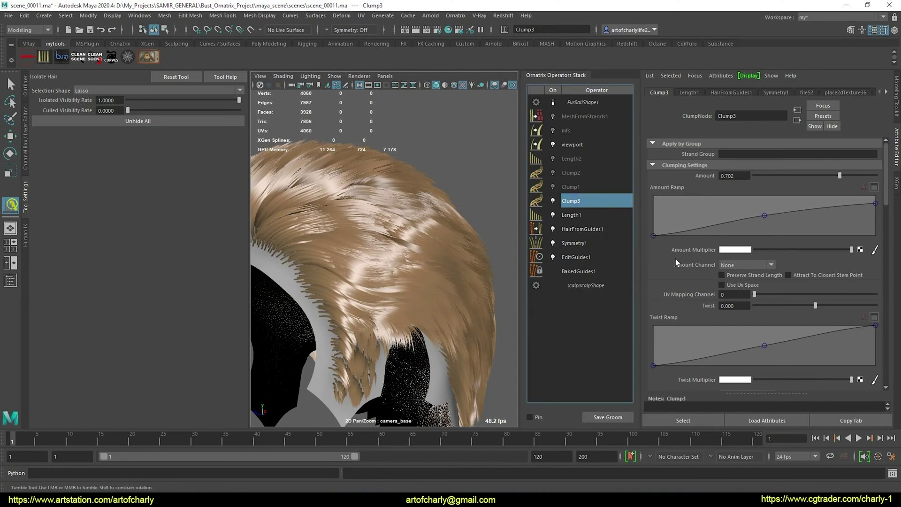
{"action": "scroll", "coordinate": [689, 277], "scroll_direction": "down", "scroll_amount": 5}
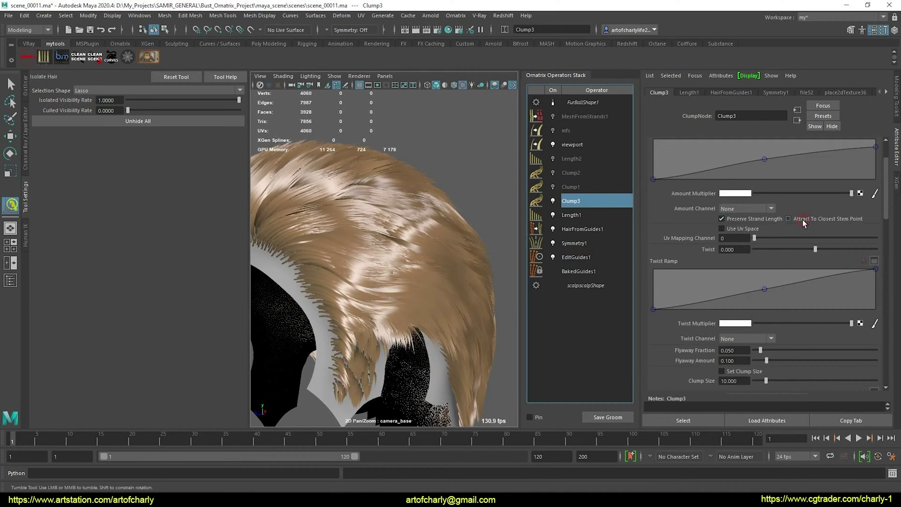
{"action": "scroll", "coordinate": [718, 251], "scroll_direction": "down", "scroll_amount": 10}
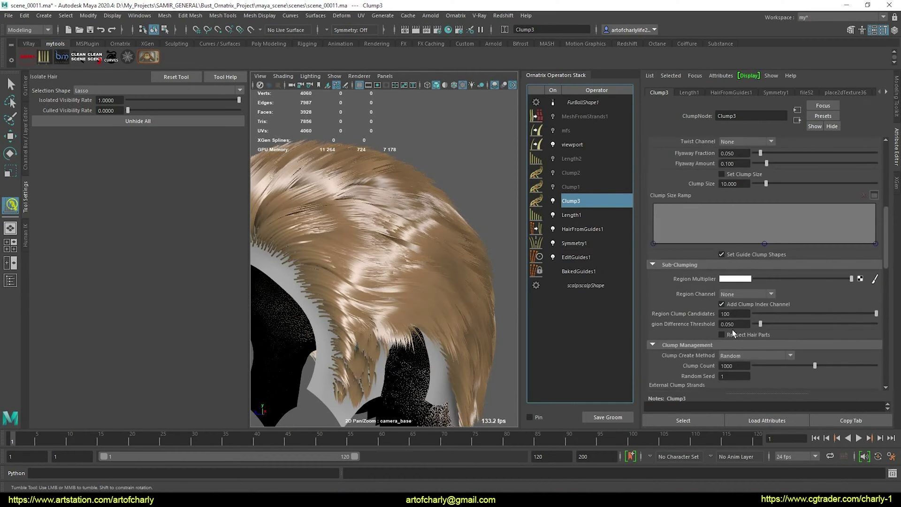
{"action": "right_click", "coordinate": [593, 205]}
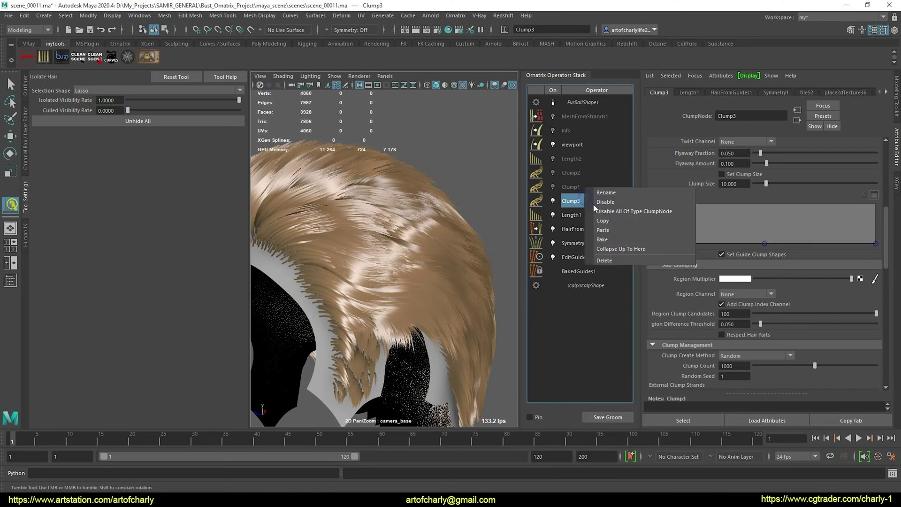
{"action": "left_click", "coordinate": [617, 229]}
Step: Set the copied clump operator's region channel to ClumpIds and its clump count to 2000, and create its clumps
{"action": "left_click", "coordinate": [751, 294]}
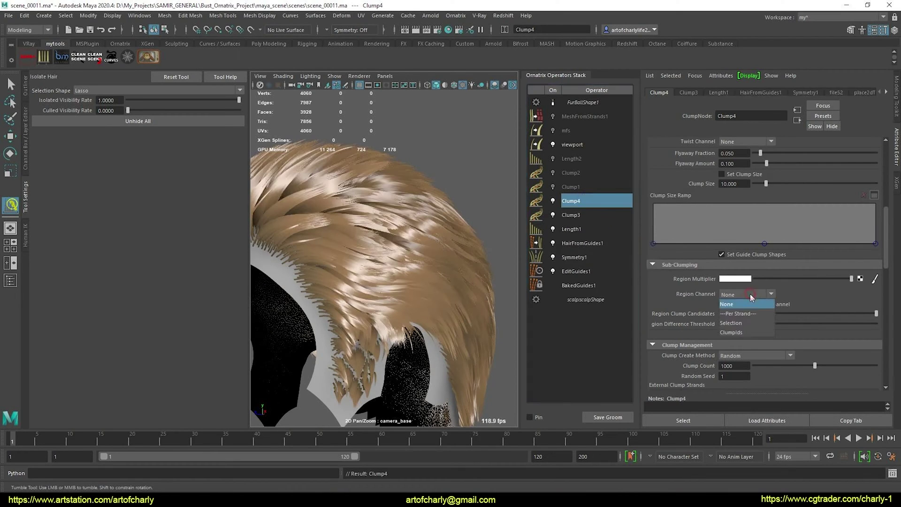
{"action": "left_click", "coordinate": [748, 330]}
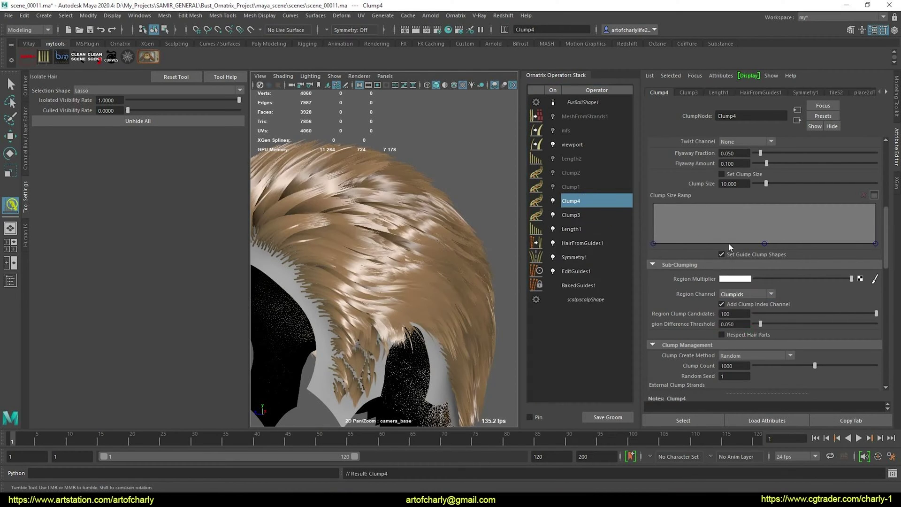
{"action": "scroll", "coordinate": [741, 316], "scroll_direction": "down", "scroll_amount": 5}
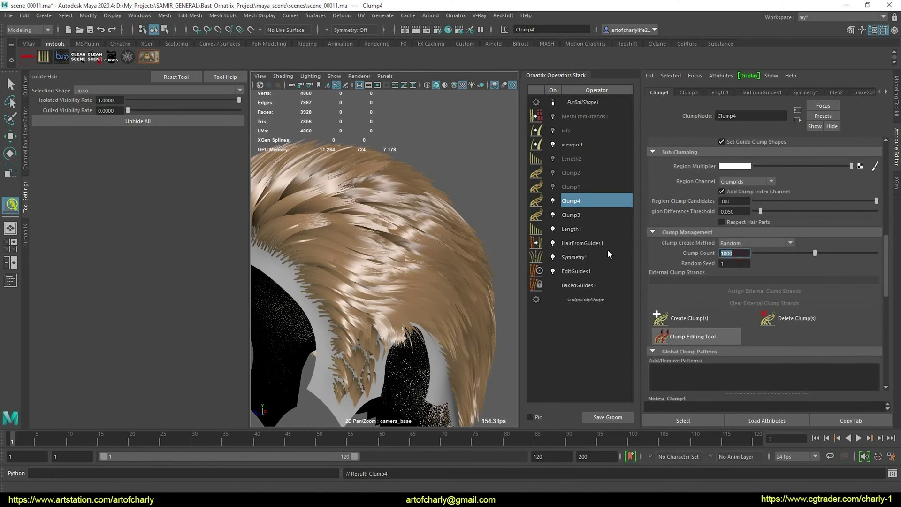
{"action": "type", "text": "2000"}
{"action": "key", "text": "Return"}
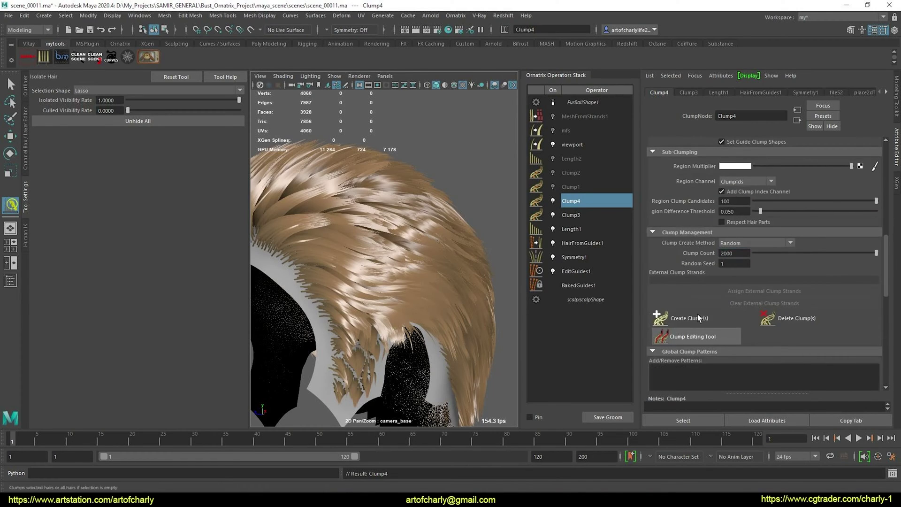
{"action": "left_click", "coordinate": [698, 315]}
Step: Compare the hair with Clump4 off and on, and lower its clumping amount to 0.504
{"action": "left_click", "coordinate": [554, 201]}
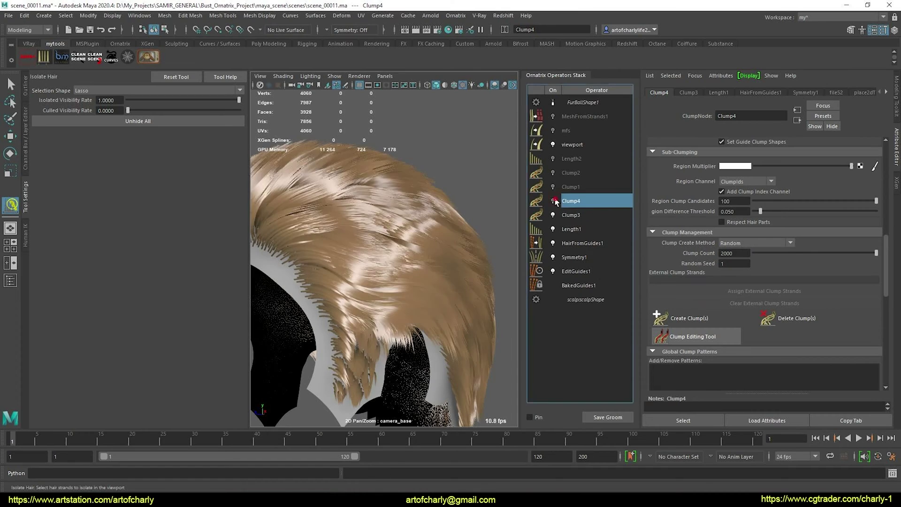
{"action": "left_click", "coordinate": [554, 200]}
{"action": "mouse_move", "coordinate": [496, 245]}
{"action": "left_mouse_down", "text": "alt"}
{"action": "mouse_move", "coordinate": [435, 244]}
{"action": "mouse_move", "coordinate": [400, 280]}
{"action": "mouse_move", "coordinate": [488, 240]}
{"action": "left_mouse_up", "text": "alt"}
{"action": "scroll", "coordinate": [781, 198], "scroll_direction": "up", "scroll_amount": 10}
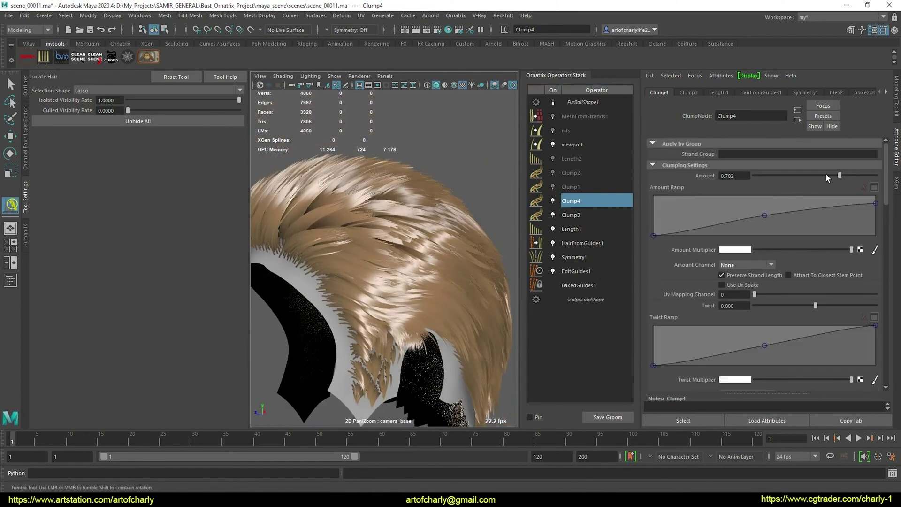
{"action": "left_click_drag", "start_coordinate": [839, 175], "coordinate": [815, 189]}
{"action": "left_click_drag", "start_coordinate": [384, 258], "coordinate": [426, 247], "text": "alt"}
Step: Enable the Length2 operator and select it in the stack
{"action": "left_click", "coordinate": [582, 158]}
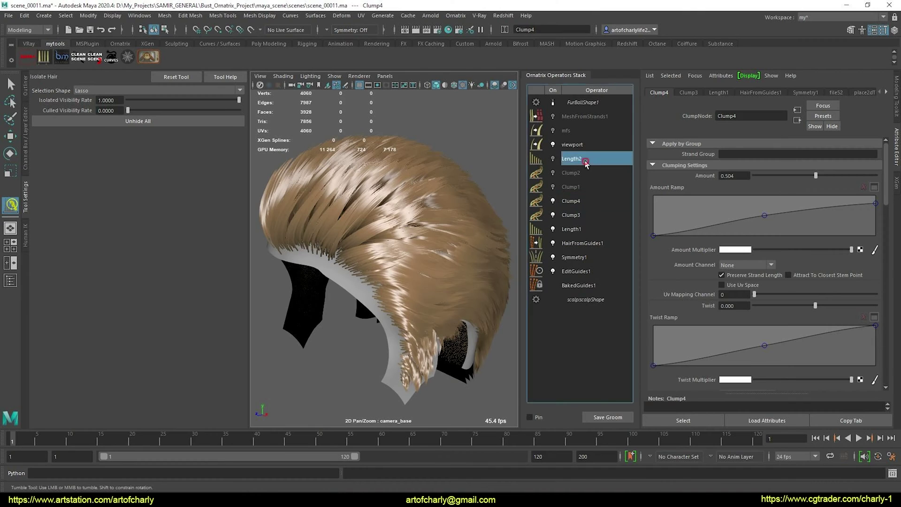
{"action": "left_click_drag", "start_coordinate": [439, 214], "coordinate": [489, 223], "text": "alt"}
{"action": "left_click", "coordinate": [581, 147]}
{"action": "left_click", "coordinate": [572, 156]}
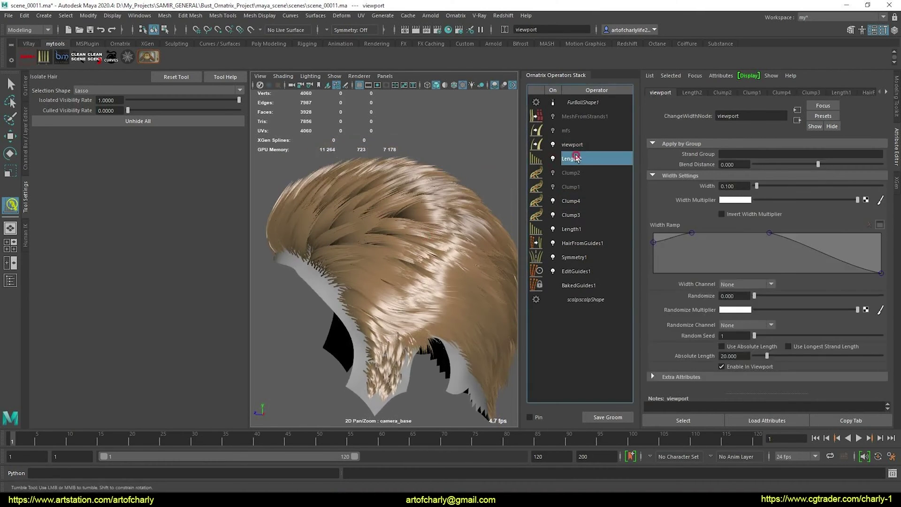
Step: Add a Frizz operator above Length2 and make it length dependent
{"action": "left_click", "coordinate": [457, 16]}
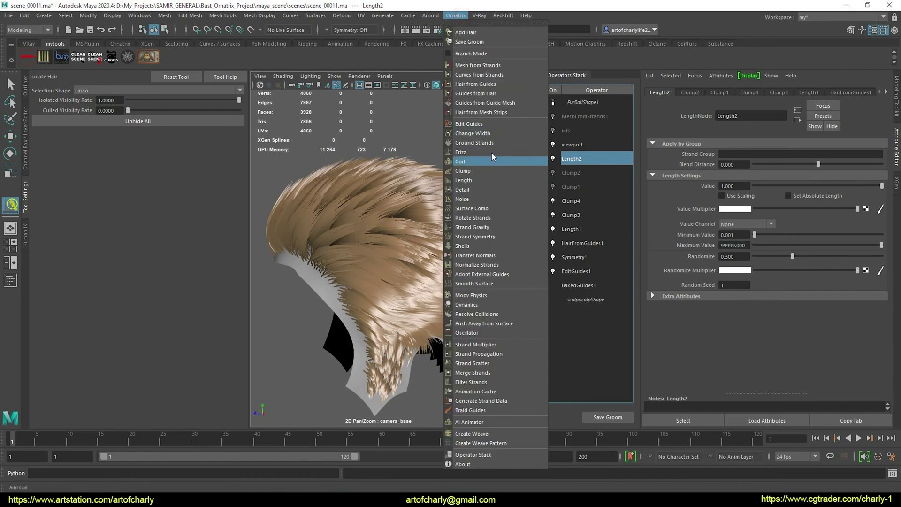
{"action": "left_click", "coordinate": [469, 159]}
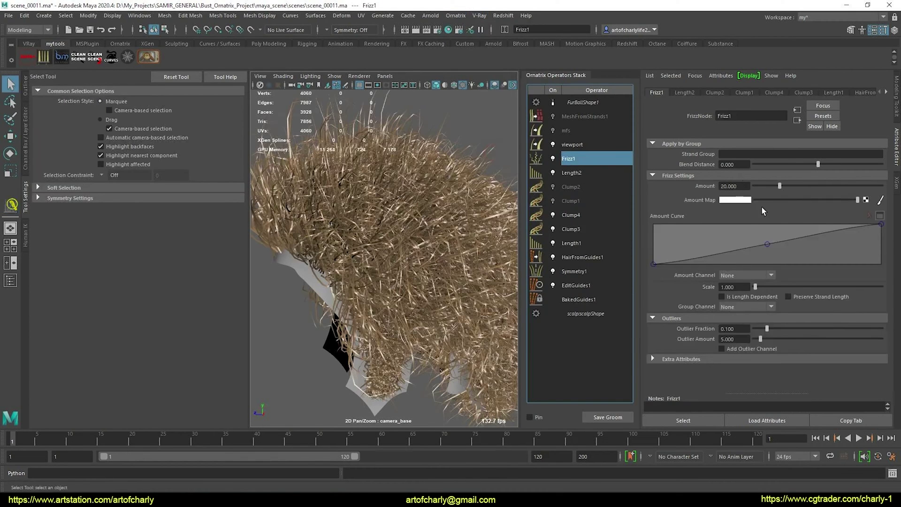
{"action": "left_click", "coordinate": [721, 297]}
{"action": "left_click_drag", "start_coordinate": [423, 264], "coordinate": [438, 253], "text": "alt"}
{"action": "right_click_drag", "start_coordinate": [438, 253], "coordinate": [457, 277], "text": "alt"}
{"action": "left_click_drag", "start_coordinate": [456, 278], "coordinate": [398, 277], "text": "alt"}
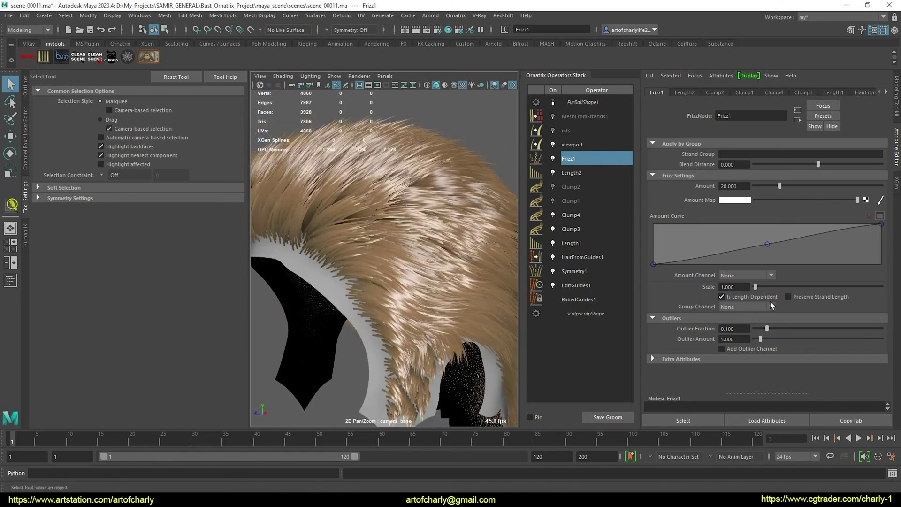
Step: Set the Frizz scale to 8.519, amount to 10.370 and outlier amount to 7.407, and raise the amount curve's middle point to about 0.30, 0.83
{"action": "left_click_drag", "start_coordinate": [760, 287], "coordinate": [765, 289]}
{"action": "left_click_drag", "start_coordinate": [763, 186], "coordinate": [767, 190]}
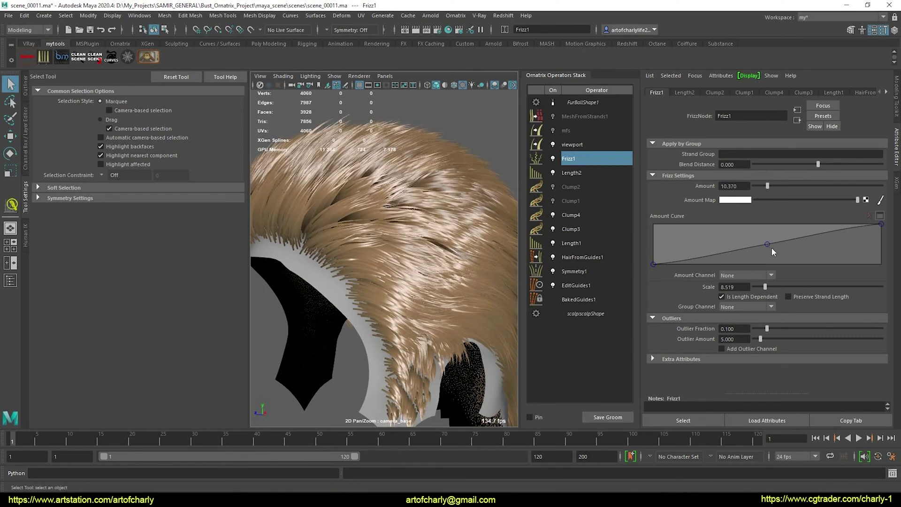
{"action": "left_click_drag", "start_coordinate": [747, 241], "coordinate": [722, 232]}
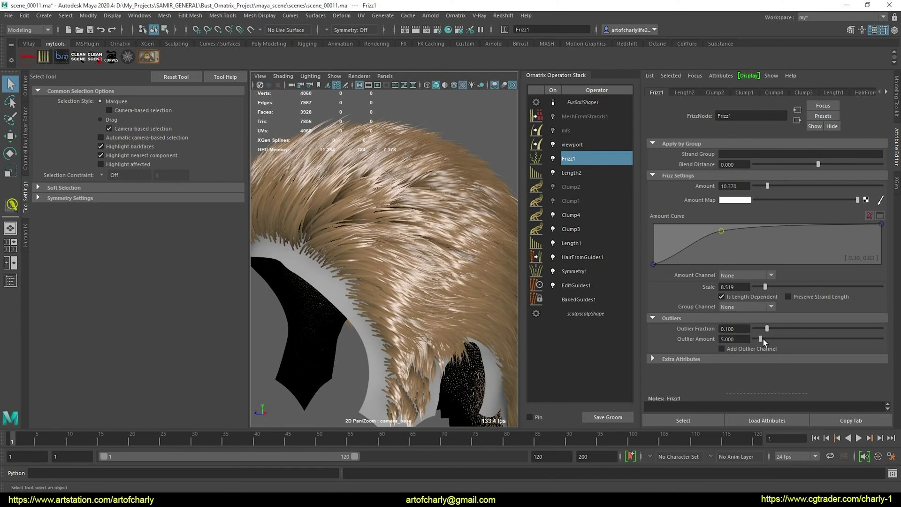
{"action": "left_click_drag", "start_coordinate": [763, 339], "coordinate": [762, 339]}
{"action": "left_click_drag", "start_coordinate": [394, 255], "coordinate": [380, 305], "text": "alt"}
{"action": "middle_click_drag", "start_coordinate": [380, 305], "coordinate": [451, 312], "text": "alt"}
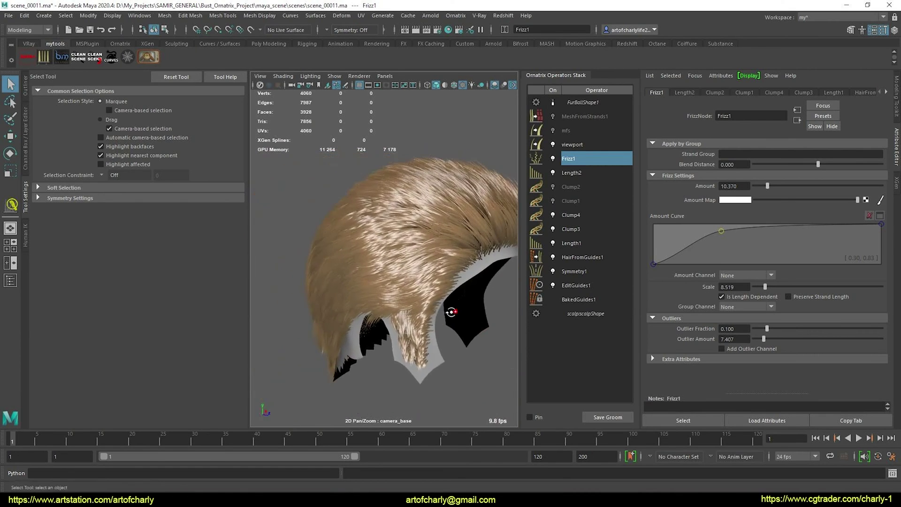
{"action": "left_click_drag", "start_coordinate": [450, 312], "coordinate": [435, 286], "text": "alt"}
{"action": "middle_click_drag", "start_coordinate": [434, 286], "coordinate": [483, 272], "text": "alt"}
{"action": "left_click_drag", "start_coordinate": [485, 272], "coordinate": [469, 263], "text": "alt"}
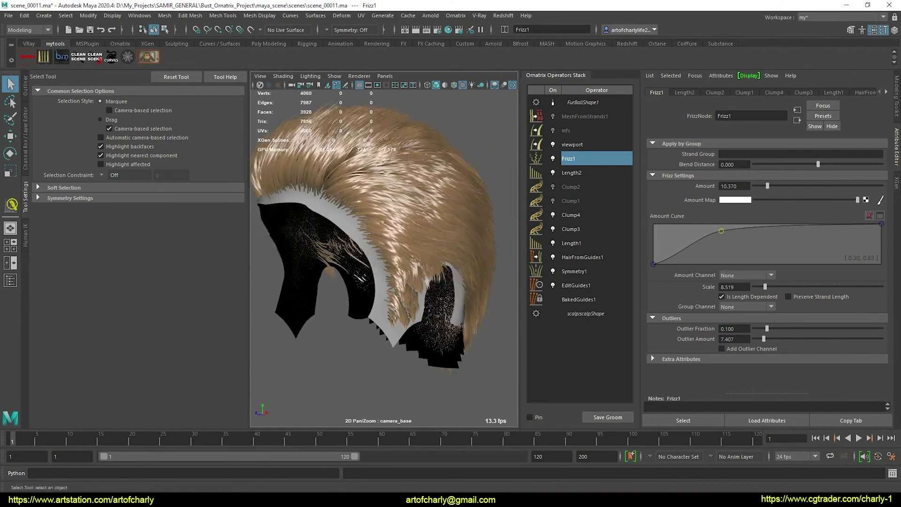
Step: Turn off Frizz1 and Length2, and delete the unused Clump1 and Clump2 operators from the stack
{"action": "left_click", "coordinate": [554, 172]}
{"action": "left_click", "coordinate": [574, 201]}
{"action": "left_click", "coordinate": [579, 190], "text": "shift"}
{"action": "right_click", "coordinate": [591, 182]}
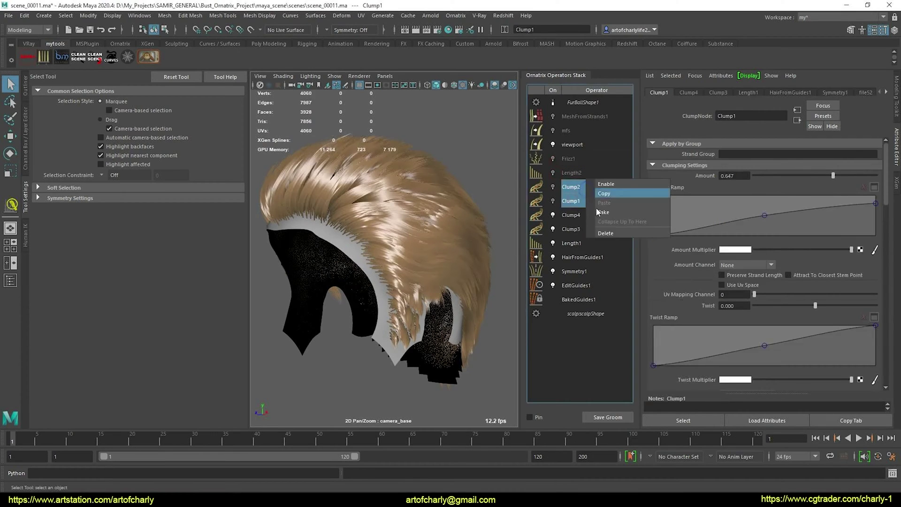
{"action": "left_click", "coordinate": [609, 232]}
Step: Turn off the operators from Clump4 down to Symmetry1 and select EditGuides1 for guide editing
{"action": "left_click", "coordinate": [571, 187]}
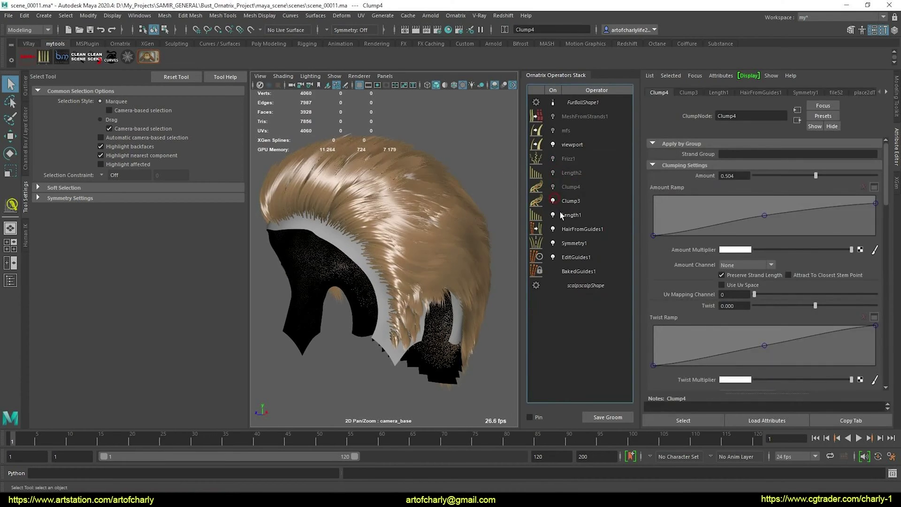
{"action": "left_click", "coordinate": [576, 229]}
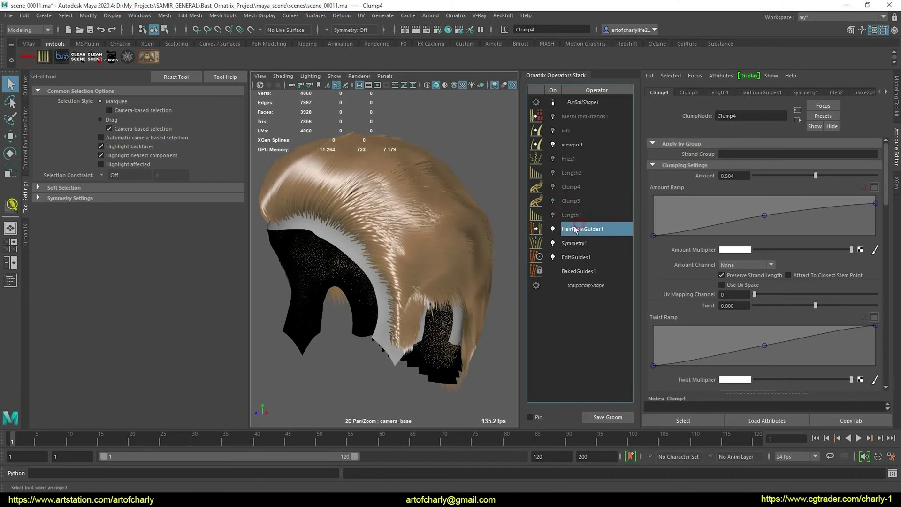
{"action": "left_click", "coordinate": [573, 256]}
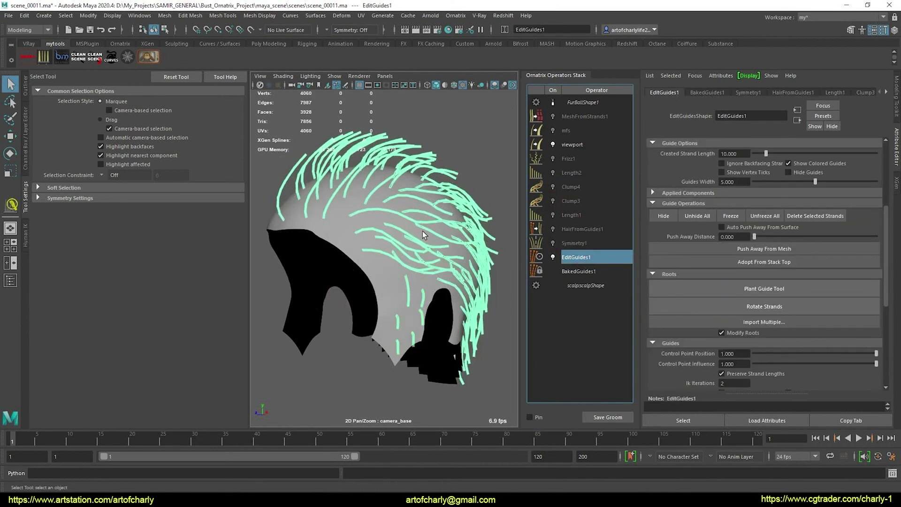
Step: Turn on strand selection for EditGuides1 and select the upper short guide just in front of the ear opening
{"action": "scroll", "coordinate": [705, 222], "scroll_direction": "up", "scroll_amount": 4}
{"action": "left_click", "coordinate": [726, 156]}
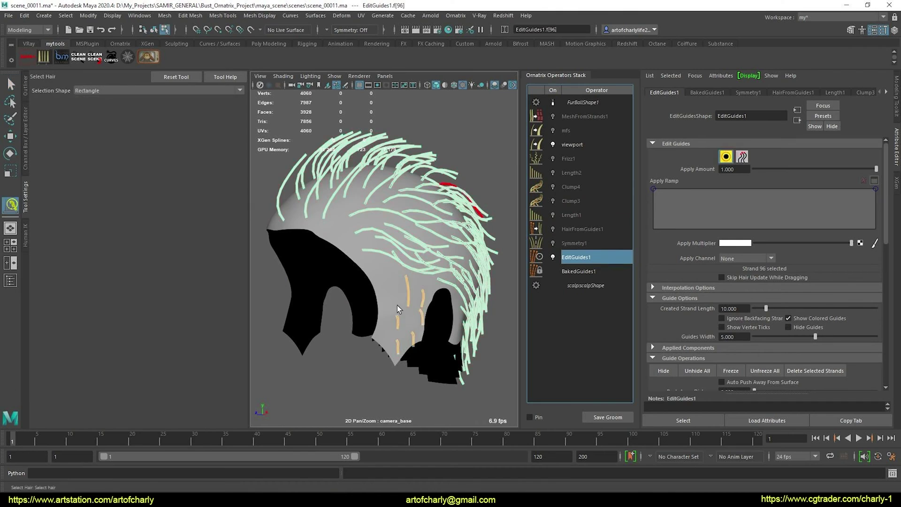
{"action": "left_click_drag", "start_coordinate": [408, 291], "coordinate": [382, 295], "text": "alt"}
{"action": "scroll", "coordinate": [383, 295], "scroll_direction": "up", "scroll_amount": 3}
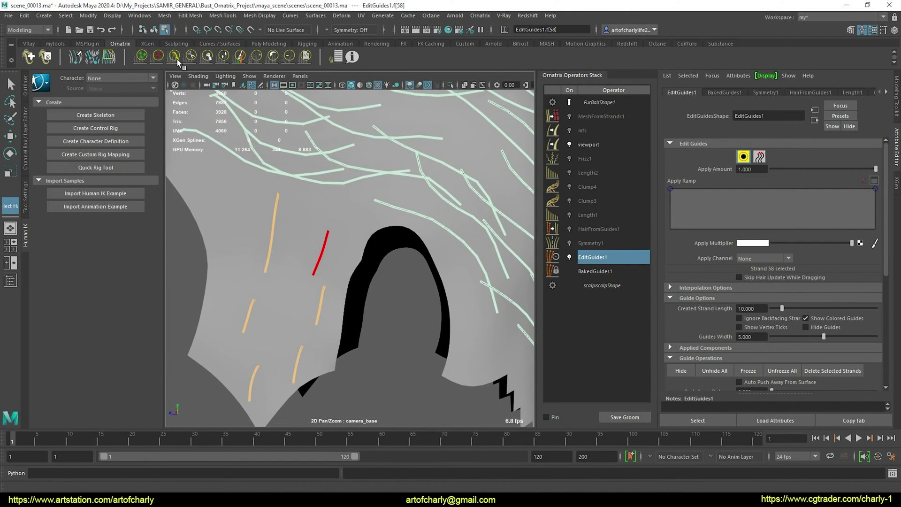
Step: Set the Comb brush to affect selected strands only and use the Local combing algorithm
{"action": "left_click", "coordinate": [26, 197]}
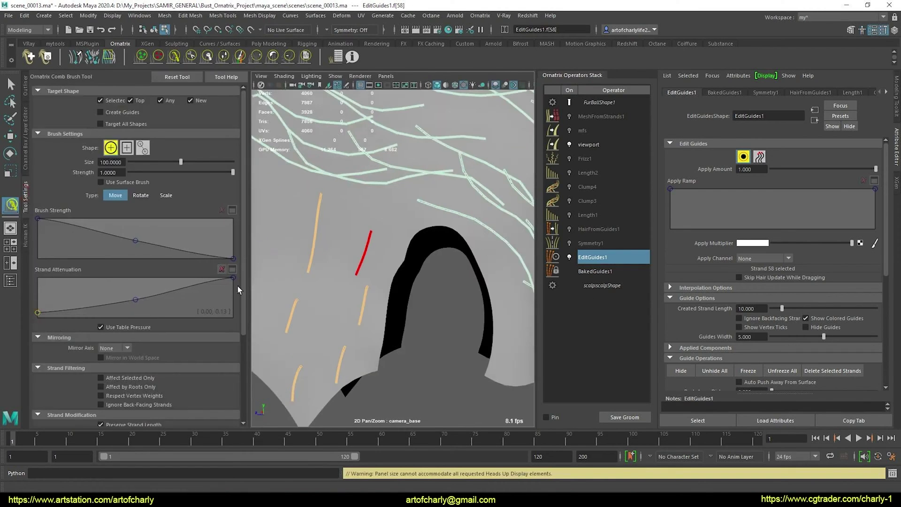
{"action": "scroll", "coordinate": [235, 305], "scroll_direction": "down", "scroll_amount": 3}
{"action": "scroll", "coordinate": [241, 315], "scroll_direction": "down", "scroll_amount": 3}
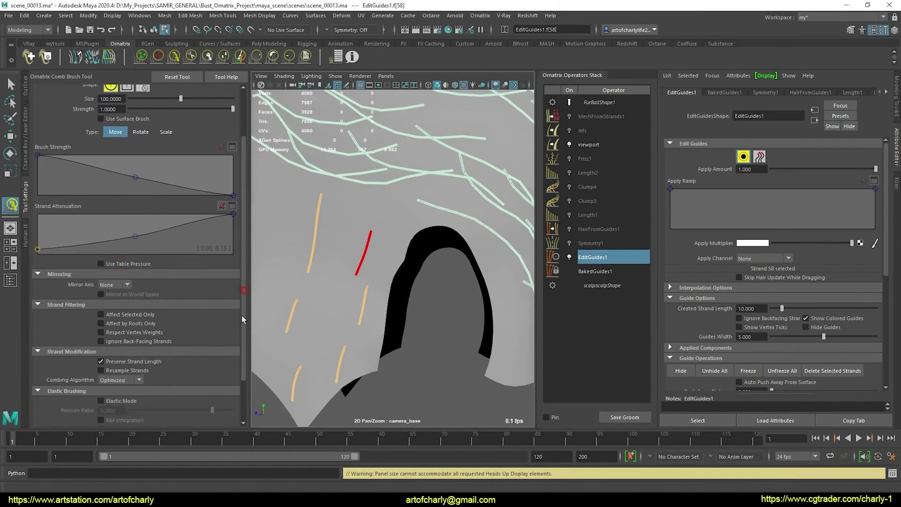
{"action": "left_click", "coordinate": [142, 286]}
{"action": "left_click_drag", "start_coordinate": [299, 271], "coordinate": [438, 237], "text": "alt"}
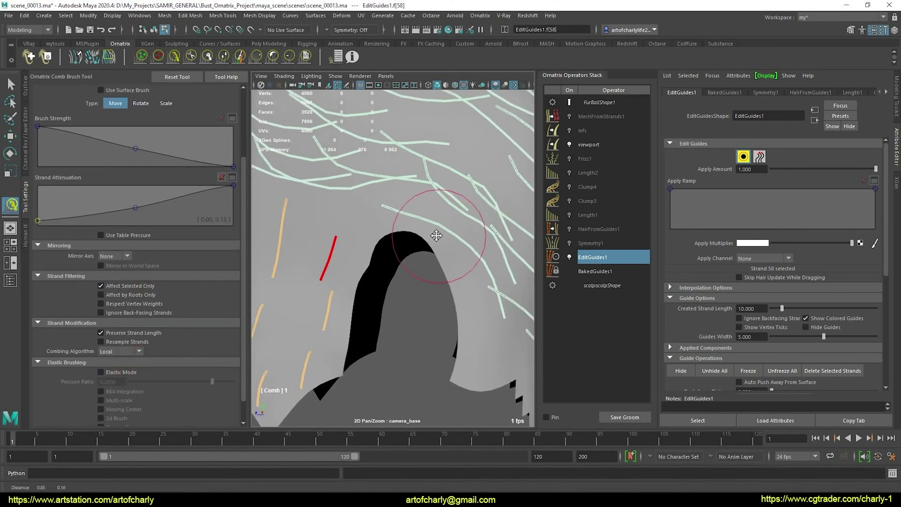
Step: Comb the selected guide back over the top of the ear and lengthen it with the GrowShrink brush
{"action": "middle_click_drag", "start_coordinate": [322, 294], "coordinate": [357, 271], "text": "alt"}
{"action": "left_click_drag", "start_coordinate": [357, 271], "coordinate": [391, 245]}
{"action": "left_click", "coordinate": [223, 57]}
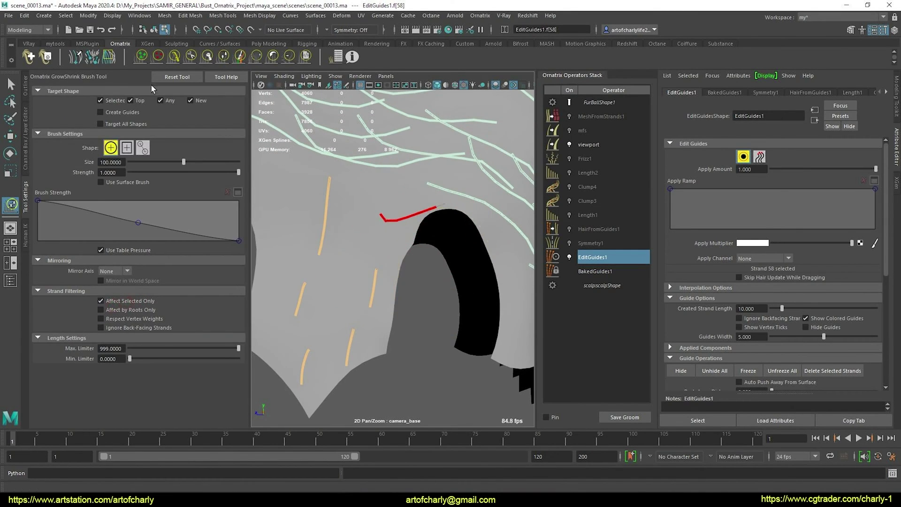
{"action": "left_click", "coordinate": [174, 57]}
{"action": "left_click_drag", "start_coordinate": [473, 227], "coordinate": [395, 221], "text": "alt"}
{"action": "left_click_drag", "start_coordinate": [425, 248], "coordinate": [356, 270], "text": "alt"}
{"action": "mouse_move", "coordinate": [425, 273]}
{"action": "left_mouse_down", "text": "alt"}
{"action": "mouse_move", "coordinate": [366, 255]}
{"action": "mouse_move", "coordinate": [362, 233]}
{"action": "mouse_move", "coordinate": [395, 237]}
{"action": "left_mouse_up", "text": "alt"}
{"action": "left_click_drag", "start_coordinate": [416, 296], "coordinate": [432, 256], "text": "alt"}
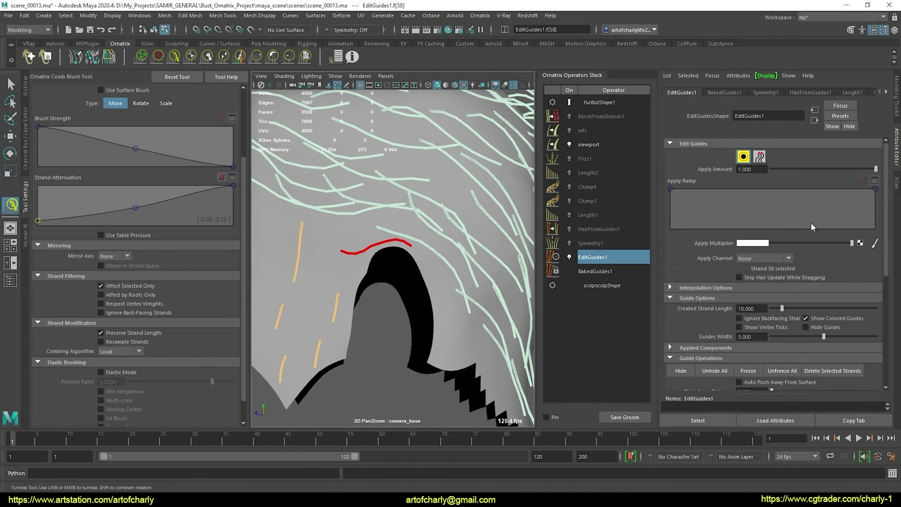
Step: Extend the guide above the ear further and comb its end down behind the ear opening
{"action": "left_click", "coordinate": [240, 57]}
{"action": "mouse_move", "coordinate": [364, 143]}
{"action": "left_mouse_down", "text": "alt"}
{"action": "mouse_move", "coordinate": [470, 225]}
{"action": "mouse_move", "coordinate": [427, 243]}
{"action": "mouse_move", "coordinate": [456, 307]}
{"action": "mouse_move", "coordinate": [474, 244]}
{"action": "left_mouse_up", "text": "alt"}
{"action": "left_click", "coordinate": [174, 57]}
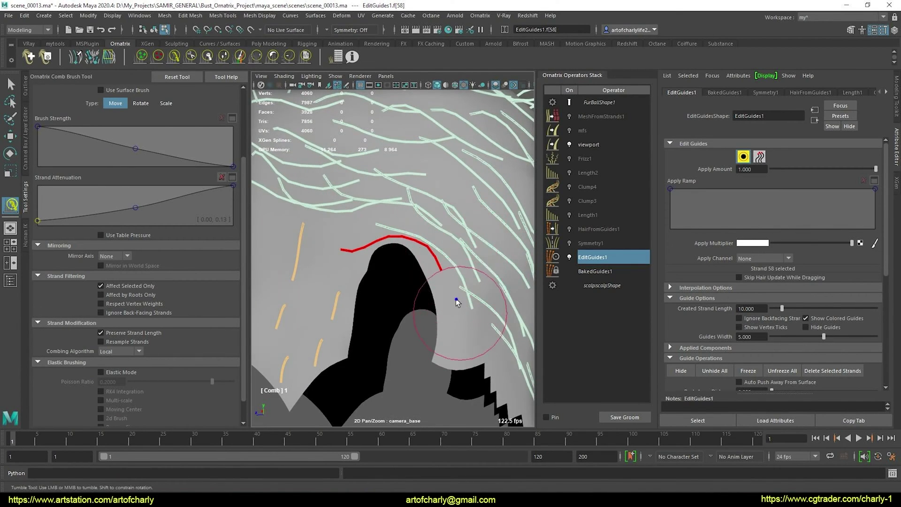
{"action": "mouse_move", "coordinate": [456, 301]}
{"action": "left_mouse_down", "text": "alt"}
{"action": "mouse_move", "coordinate": [411, 272]}
{"action": "mouse_move", "coordinate": [399, 285]}
{"action": "left_mouse_up", "text": "alt"}
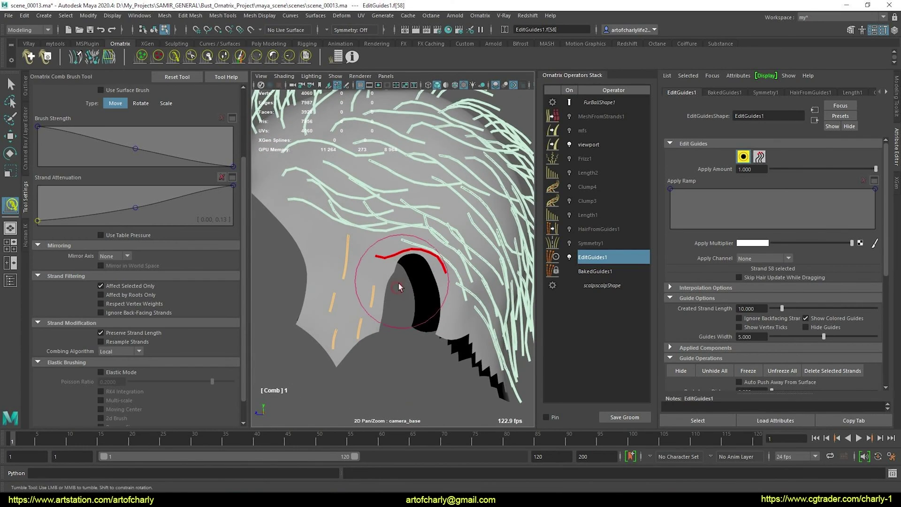
Step: Make the head layer visible and check the selected guide's fit around the ear, combing it to the ear's contour
{"action": "left_click", "coordinate": [26, 162]}
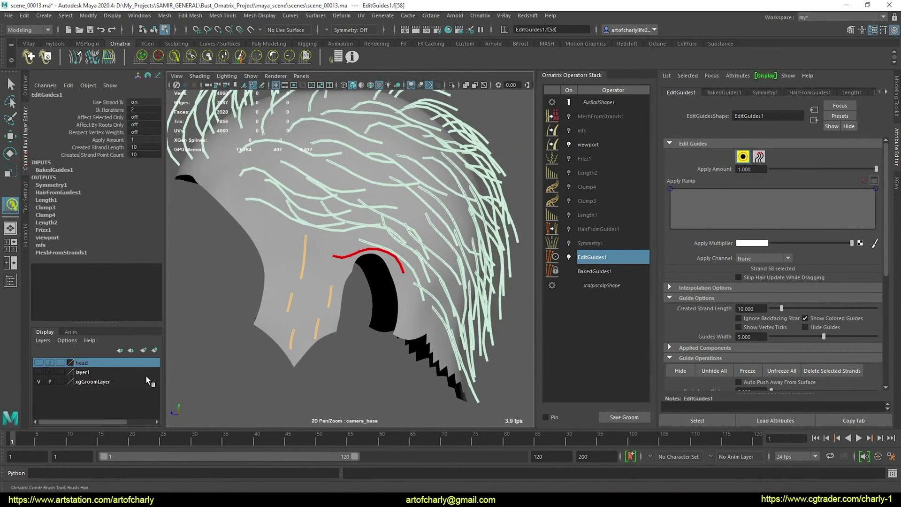
{"action": "left_click_drag", "start_coordinate": [365, 300], "coordinate": [411, 322], "text": "alt"}
{"action": "right_click_drag", "start_coordinate": [357, 277], "coordinate": [382, 291], "text": "alt"}
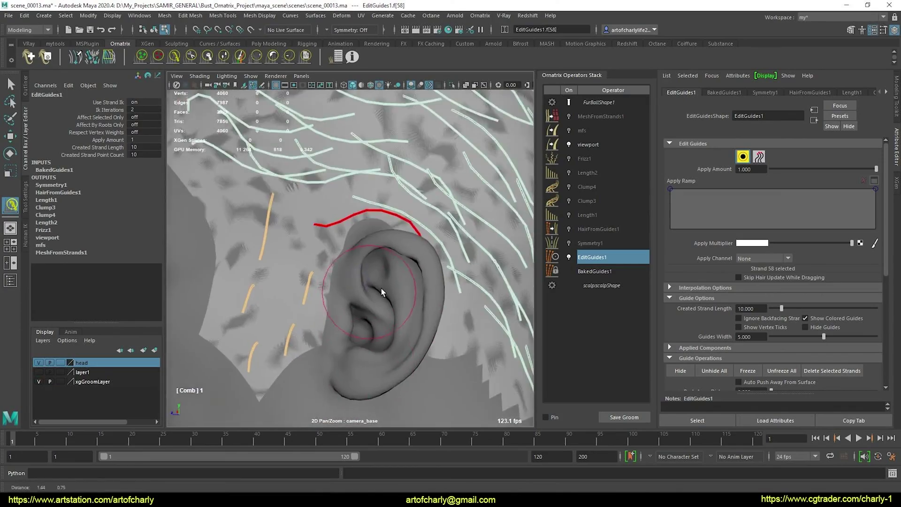
{"action": "mouse_move", "coordinate": [383, 292]}
{"action": "left_mouse_down", "text": "alt"}
{"action": "mouse_move", "coordinate": [342, 312]}
{"action": "mouse_move", "coordinate": [371, 338]}
{"action": "mouse_move", "coordinate": [422, 295]}
{"action": "mouse_move", "coordinate": [383, 300]}
{"action": "mouse_move", "coordinate": [398, 309]}
{"action": "mouse_move", "coordinate": [399, 263]}
{"action": "mouse_move", "coordinate": [368, 310]}
{"action": "mouse_move", "coordinate": [381, 280]}
{"action": "left_mouse_up", "text": "alt"}
{"action": "middle_click_drag", "start_coordinate": [381, 280], "coordinate": [367, 259], "text": "alt"}
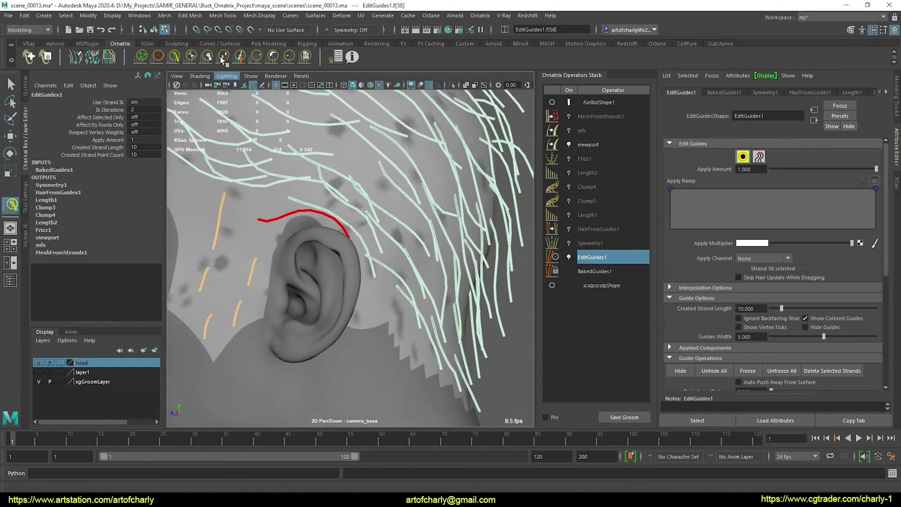
Step: Lengthen the guide's tip behind the ear with GrowShrink and comb it along the ear
{"action": "left_click_drag", "start_coordinate": [383, 256], "coordinate": [337, 255], "text": "alt"}
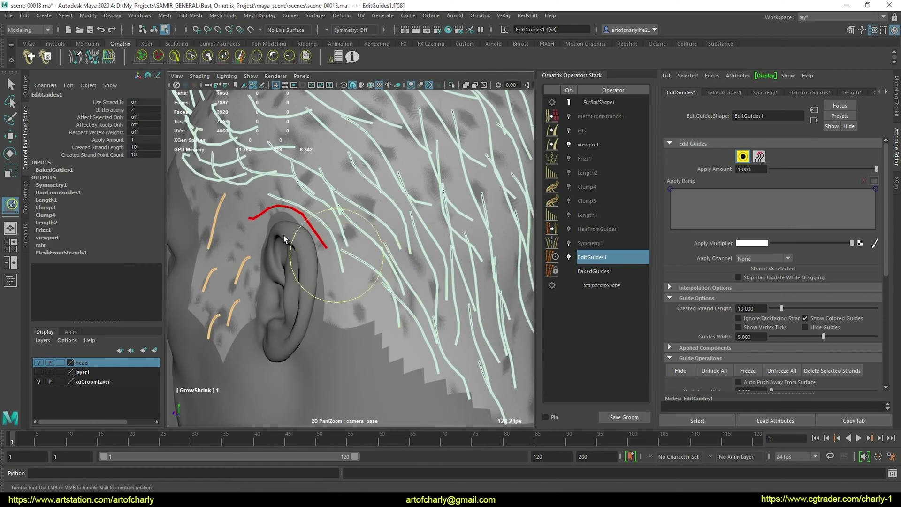
{"action": "left_click", "coordinate": [172, 58]}
{"action": "key", "text": "bracketleft"}
{"action": "key", "text": "bracketleft"}
{"action": "key", "text": "bracketleft"}
{"action": "key", "text": "bracketleft"}
Step: Select the short guide directly in front of the ear, lengthen it with GrowShrink and comb it back over the ear
{"action": "key", "text": "q"}
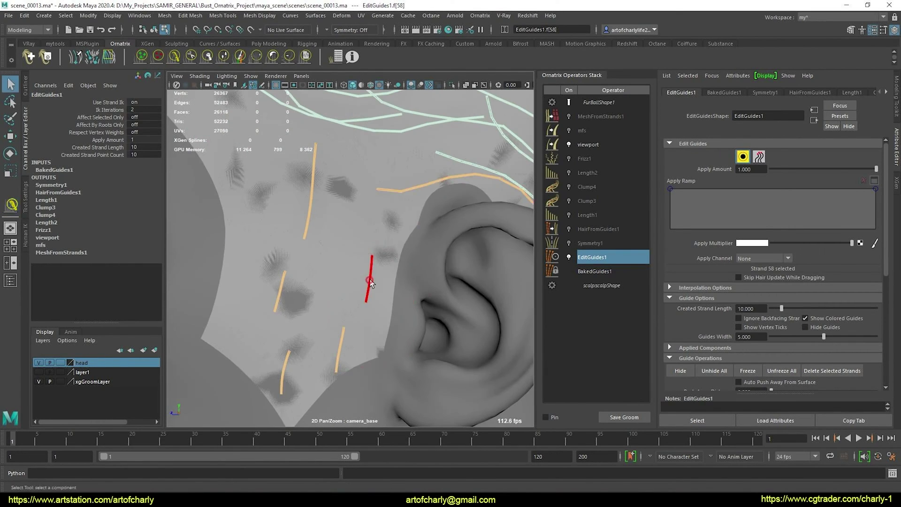
{"action": "left_click", "coordinate": [173, 58]}
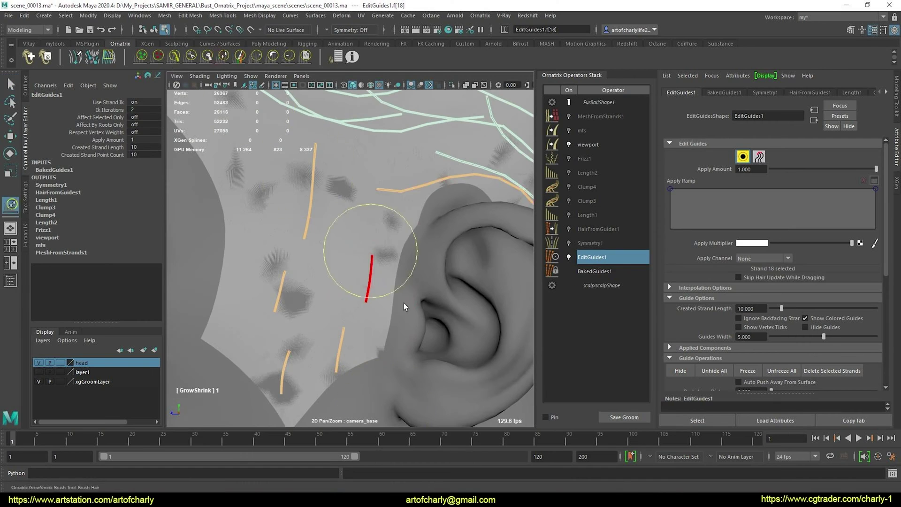
{"action": "mouse_move", "coordinate": [403, 303]}
{"action": "left_mouse_down", "text": "alt"}
{"action": "mouse_move", "coordinate": [348, 255]}
{"action": "mouse_move", "coordinate": [277, 272]}
{"action": "mouse_move", "coordinate": [412, 209]}
{"action": "mouse_move", "coordinate": [326, 324]}
{"action": "mouse_move", "coordinate": [371, 266]}
{"action": "mouse_move", "coordinate": [366, 202]}
{"action": "mouse_move", "coordinate": [362, 261]}
{"action": "mouse_move", "coordinate": [322, 247]}
{"action": "mouse_move", "coordinate": [356, 253]}
{"action": "mouse_move", "coordinate": [375, 274]}
{"action": "mouse_move", "coordinate": [316, 274]}
{"action": "mouse_move", "coordinate": [333, 260]}
{"action": "left_mouse_up", "text": "alt"}
Step: Select the long vertical guide at the temple, comb it back toward the top of the ear and lengthen it
{"action": "key", "text": "q"}
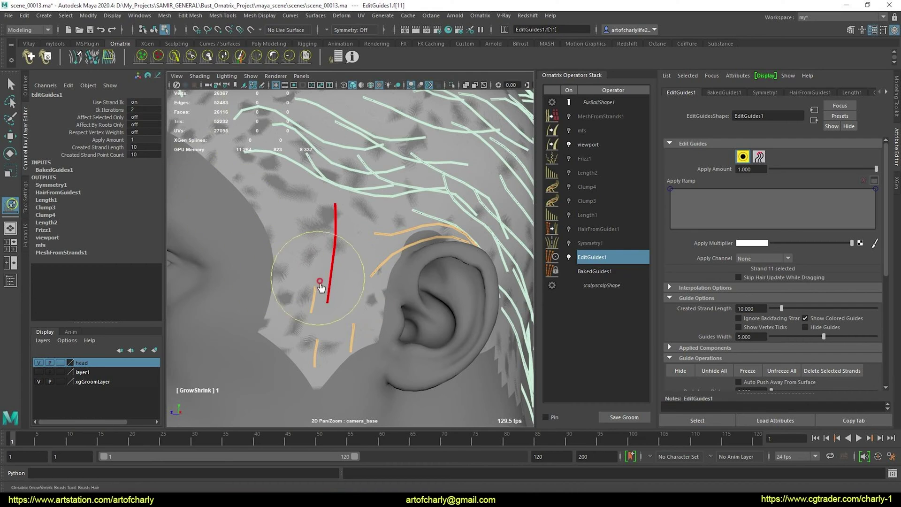
{"action": "left_click_drag", "start_coordinate": [311, 264], "coordinate": [442, 235]}
{"action": "key", "text": "g"}
{"action": "mouse_move", "coordinate": [347, 240]}
{"action": "left_mouse_down", "text": "alt"}
{"action": "mouse_move", "coordinate": [344, 262]}
{"action": "mouse_move", "coordinate": [369, 303]}
{"action": "left_mouse_up", "text": "alt"}
{"action": "left_click_drag", "start_coordinate": [312, 251], "coordinate": [308, 242], "text": "alt"}
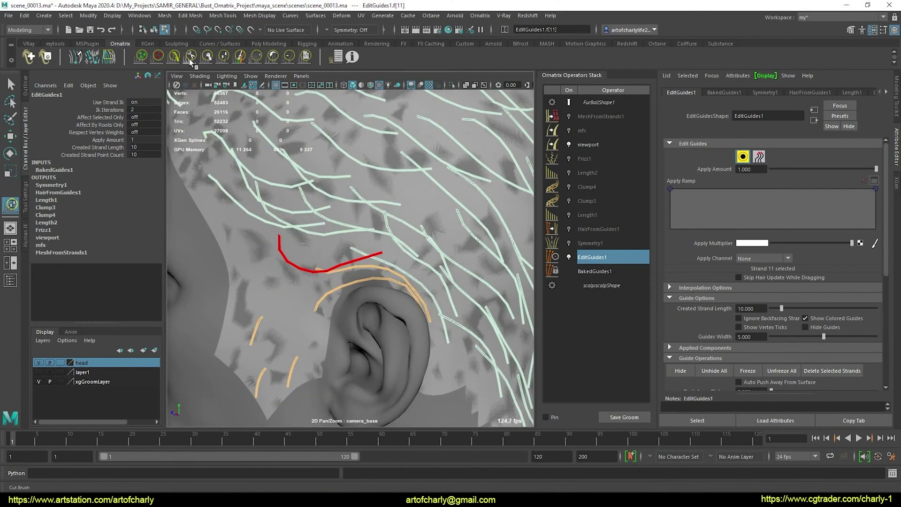
Step: Comb the temple guide's end down so it follows the scalp and the guides above the ear
{"action": "left_click_drag", "start_coordinate": [399, 261], "coordinate": [402, 236], "text": "alt"}
{"action": "mouse_move", "coordinate": [402, 236]}
{"action": "left_mouse_down"}
{"action": "mouse_move", "coordinate": [393, 262]}
{"action": "mouse_move", "coordinate": [398, 283]}
{"action": "mouse_move", "coordinate": [410, 267]}
{"action": "mouse_move", "coordinate": [406, 222]}
{"action": "left_mouse_up"}
{"action": "left_click_drag", "start_coordinate": [402, 234], "coordinate": [355, 255], "text": "alt"}
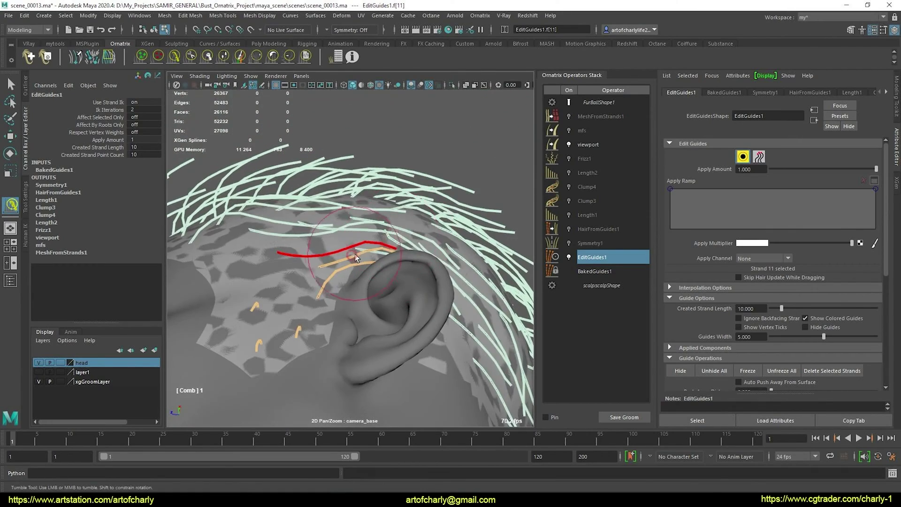
{"action": "mouse_move", "coordinate": [409, 254]}
{"action": "left_mouse_down", "text": "alt"}
{"action": "mouse_move", "coordinate": [380, 312]}
{"action": "mouse_move", "coordinate": [356, 277]}
{"action": "left_mouse_up", "text": "alt"}
{"action": "middle_click_drag", "start_coordinate": [357, 277], "coordinate": [417, 259], "text": "alt"}
Step: Select the lower short guide beside the ear, lengthen it and comb it up toward the guides over the ear
{"action": "key", "text": "q"}
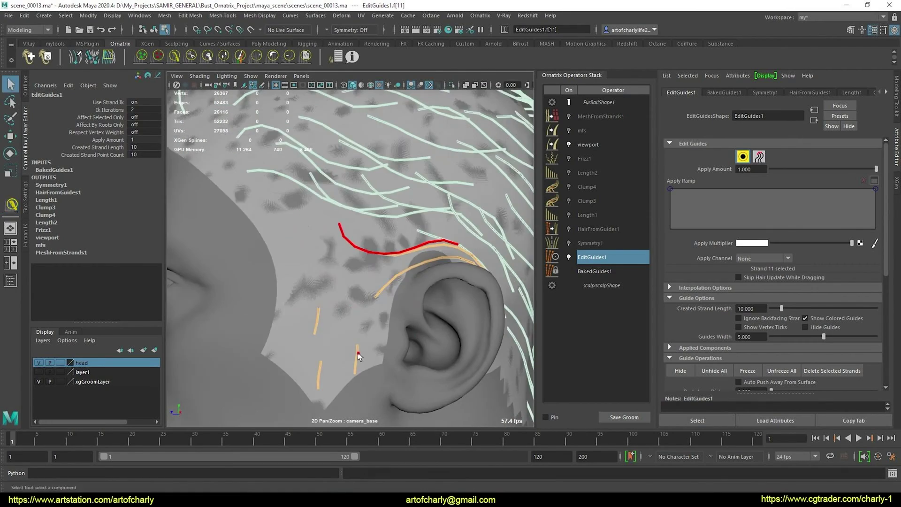
{"action": "left_click", "coordinate": [357, 353]}
{"action": "middle_click_drag", "start_coordinate": [369, 324], "coordinate": [348, 304], "text": "alt"}
{"action": "key", "text": "w"}
{"action": "left_click_drag", "start_coordinate": [337, 278], "coordinate": [336, 208]}
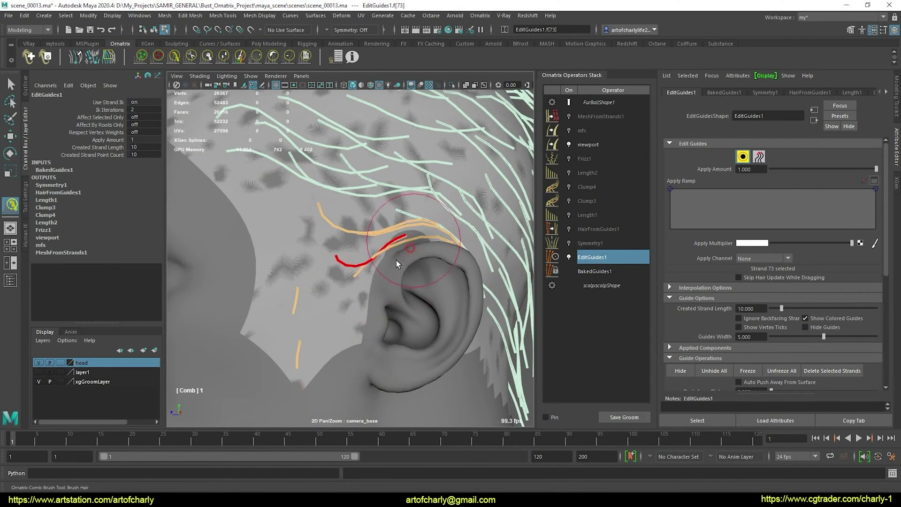
{"action": "left_click_drag", "start_coordinate": [397, 260], "coordinate": [367, 258], "text": "alt"}
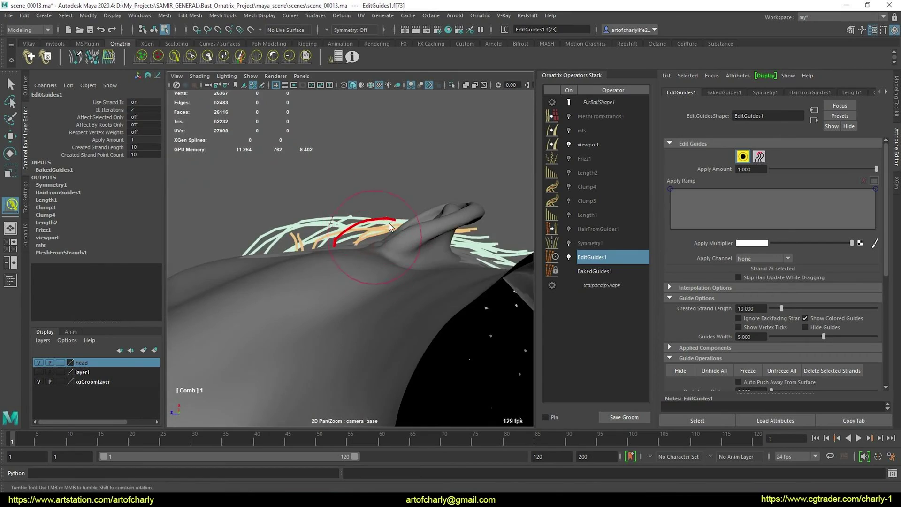
Step: Lengthen the lower guide again with GrowShrink and comb it close to the scalp over the ear
{"action": "mouse_move", "coordinate": [389, 227]}
{"action": "left_mouse_down", "text": "alt"}
{"action": "mouse_move", "coordinate": [405, 280]}
{"action": "mouse_move", "coordinate": [354, 284]}
{"action": "left_mouse_up", "text": "alt"}
{"action": "left_click", "coordinate": [223, 56]}
{"action": "left_click", "coordinate": [175, 57]}
{"action": "mouse_move", "coordinate": [446, 197]}
{"action": "left_mouse_down", "text": "alt"}
{"action": "mouse_move", "coordinate": [458, 181]}
{"action": "mouse_move", "coordinate": [461, 213]}
{"action": "mouse_move", "coordinate": [413, 256]}
{"action": "mouse_move", "coordinate": [427, 337]}
{"action": "mouse_move", "coordinate": [418, 291]}
{"action": "mouse_move", "coordinate": [425, 223]}
{"action": "mouse_move", "coordinate": [411, 288]}
{"action": "mouse_move", "coordinate": [394, 288]}
{"action": "mouse_move", "coordinate": [413, 305]}
{"action": "left_mouse_up", "text": "alt"}
Step: Undo the stray strand and set the Draw Strand tool to draw along the surface without editing existing strands
{"action": "key", "text": "q"}
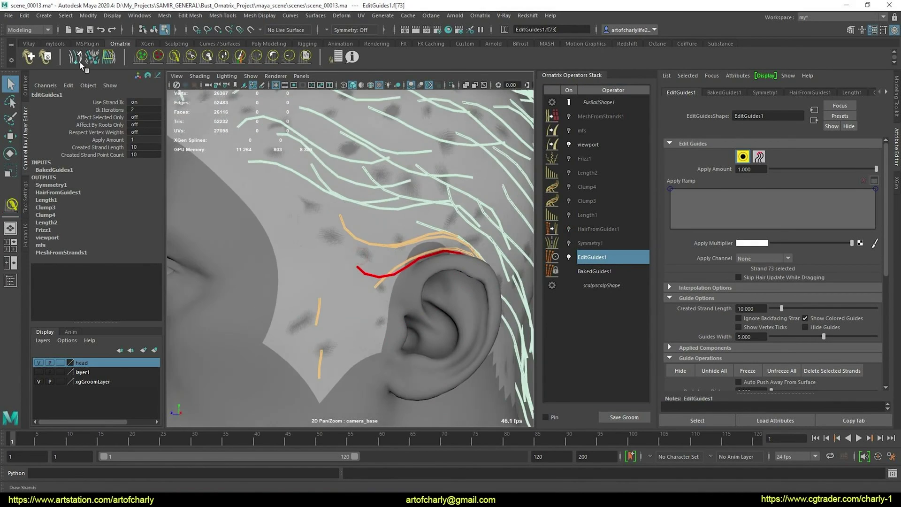
{"action": "key", "text": "ctrl+z"}
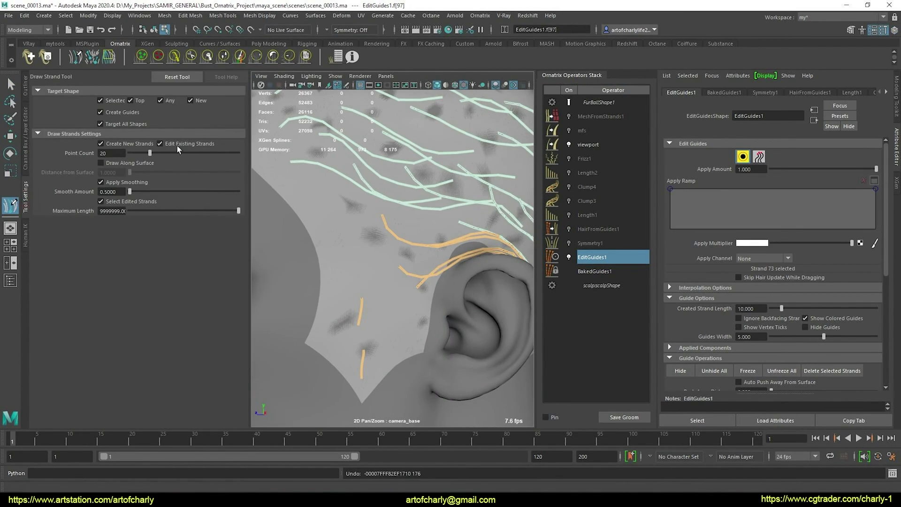
{"action": "middle_click_drag", "start_coordinate": [394, 245], "coordinate": [386, 247], "text": "alt"}
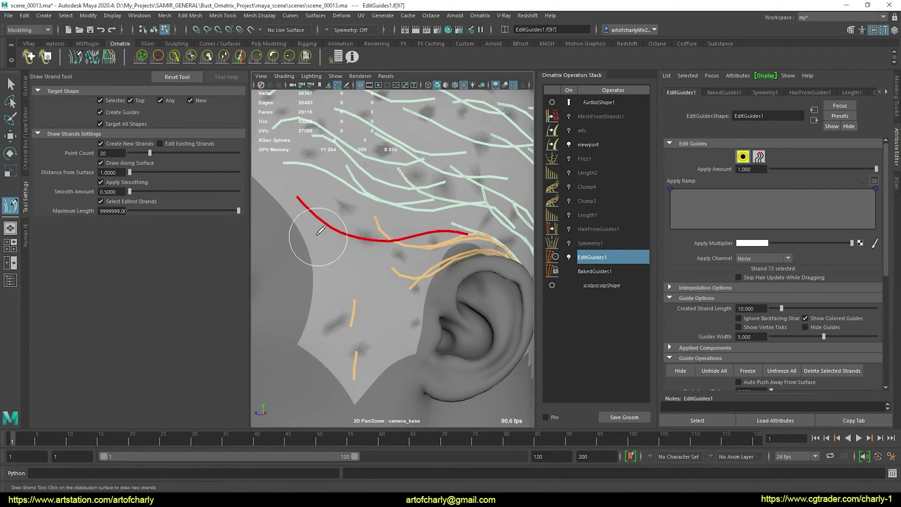
Step: Draw new guides sweeping from the temple back over the ear, plus short downward guides in the sideburn area
{"action": "left_click_drag", "start_coordinate": [318, 235], "coordinate": [482, 242]}
{"action": "left_click_drag", "start_coordinate": [327, 266], "coordinate": [484, 248]}
{"action": "key", "text": "ctrl+z"}
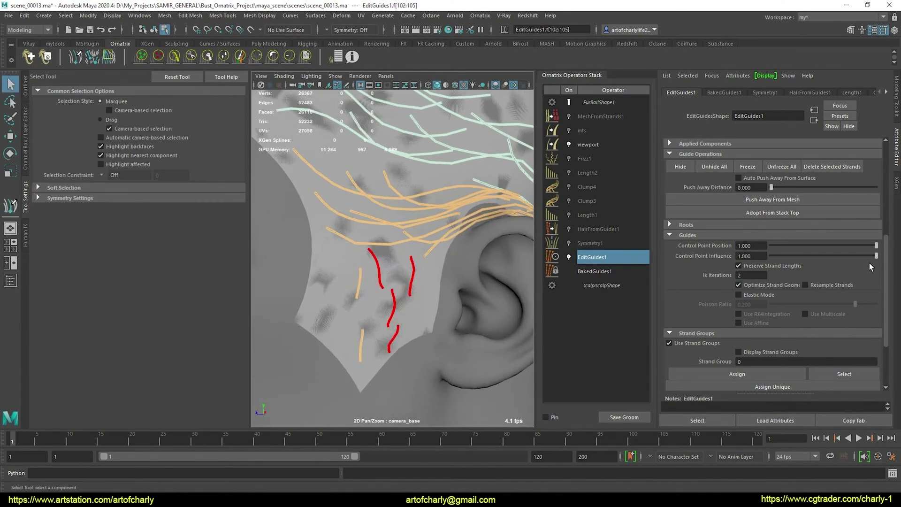
Step: Assign the four newly drawn sideburn guides to strand group 1
{"action": "left_click_drag", "start_coordinate": [886, 256], "coordinate": [887, 294]}
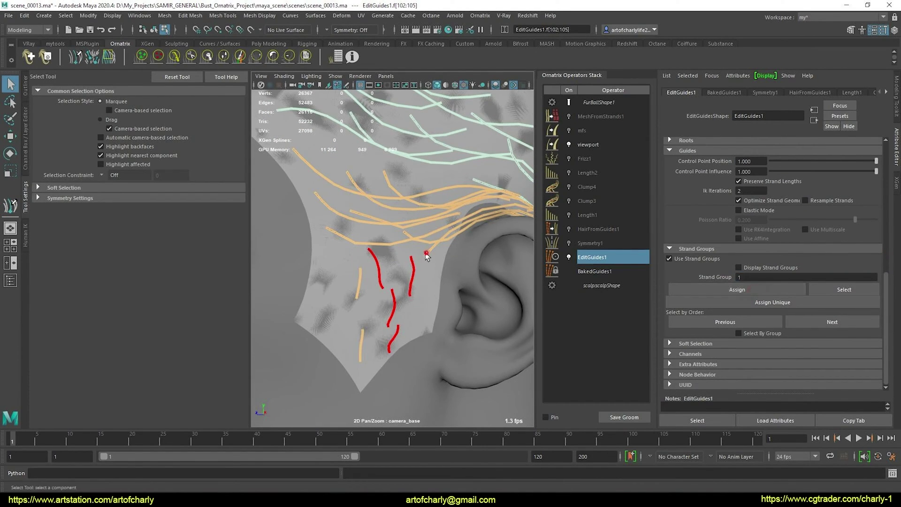
{"action": "left_click", "coordinate": [426, 253]}
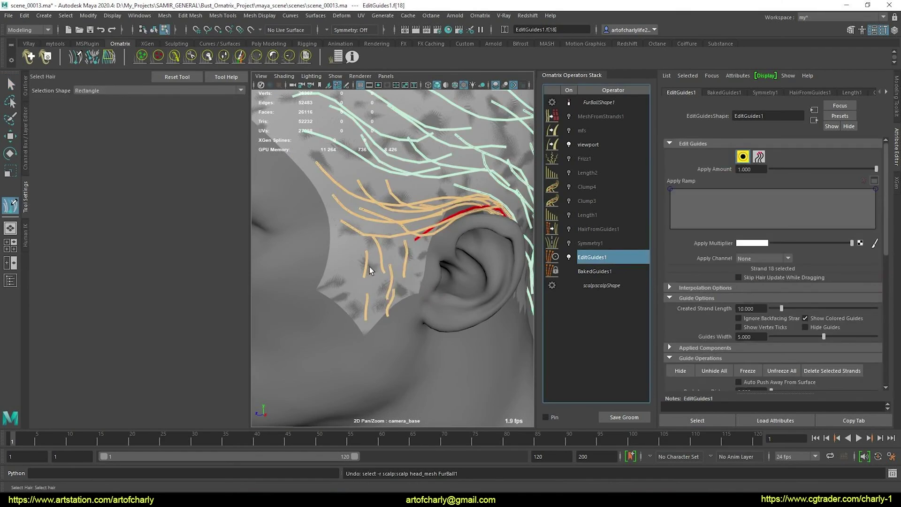
Step: Select the six short sideburn guides in front of the ear and comb them downward
{"action": "left_click_drag", "start_coordinate": [351, 249], "coordinate": [401, 338]}
{"action": "left_click_drag", "start_coordinate": [400, 338], "coordinate": [325, 269], "text": "alt"}
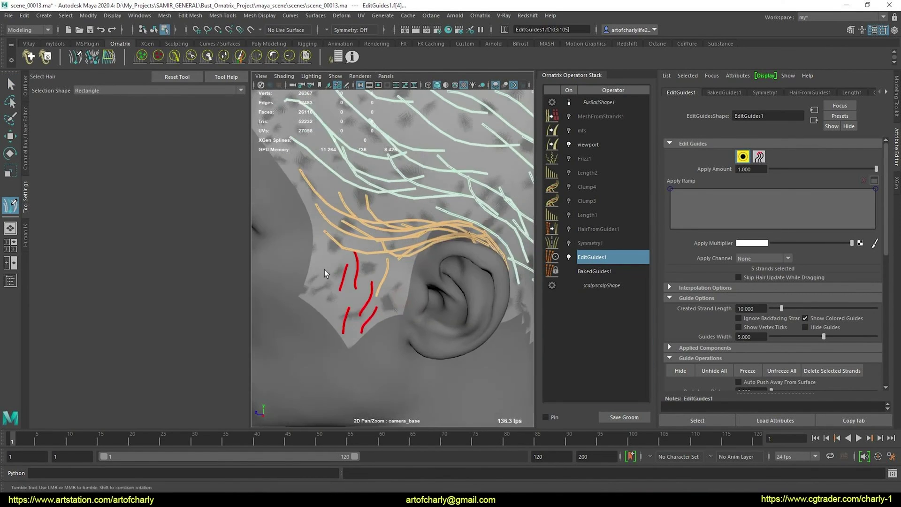
{"action": "left_click", "coordinate": [171, 59]}
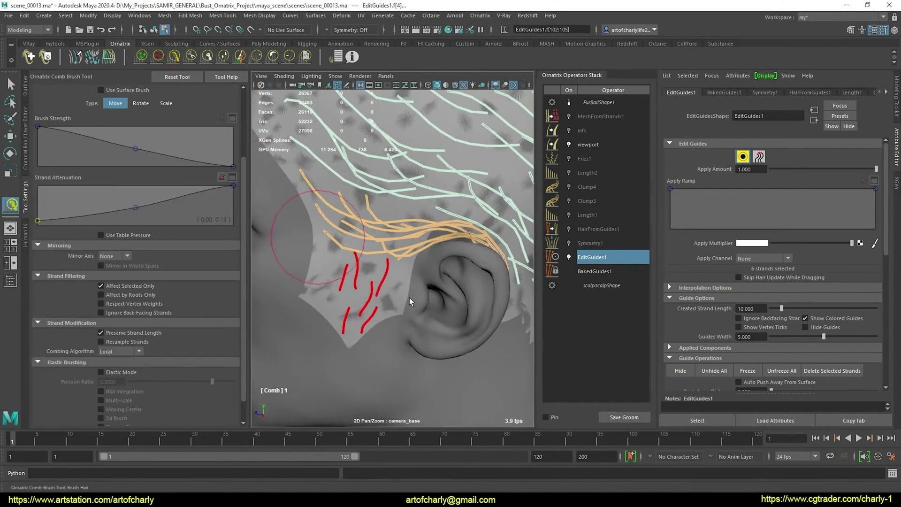
{"action": "mouse_move", "coordinate": [425, 282]}
{"action": "left_mouse_down", "text": "alt"}
{"action": "mouse_move", "coordinate": [488, 278]}
{"action": "mouse_move", "coordinate": [403, 272]}
{"action": "mouse_move", "coordinate": [412, 282]}
{"action": "mouse_move", "coordinate": [302, 281]}
{"action": "mouse_move", "coordinate": [459, 282]}
{"action": "mouse_move", "coordinate": [413, 312]}
{"action": "left_mouse_up", "text": "alt"}
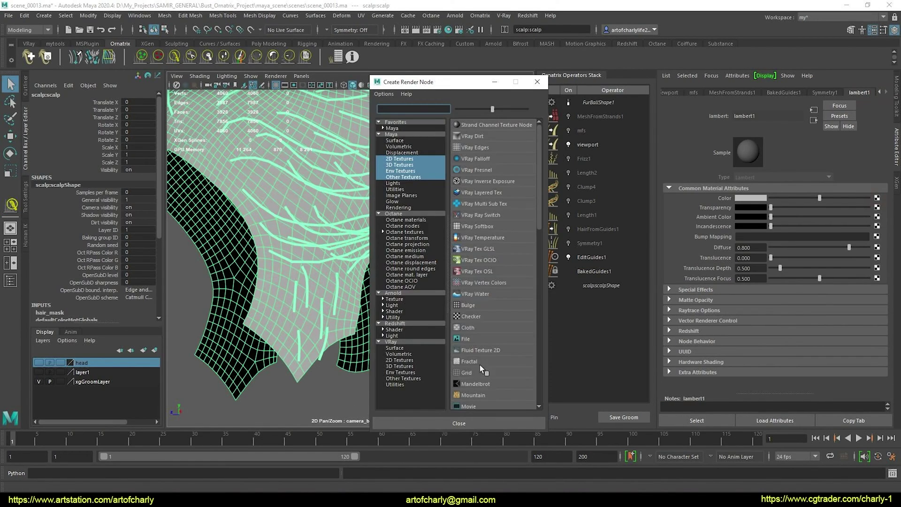
Step: Connect a File texture to the scalp material's color and load hair_mask.png as its image
{"action": "left_click", "coordinate": [465, 338]}
{"action": "left_click", "coordinate": [873, 221]}
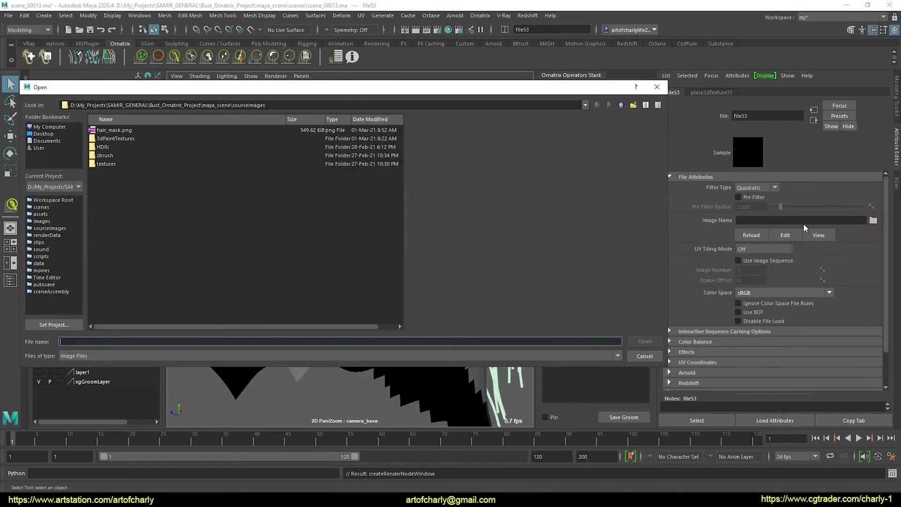
{"action": "left_click", "coordinate": [130, 131]}
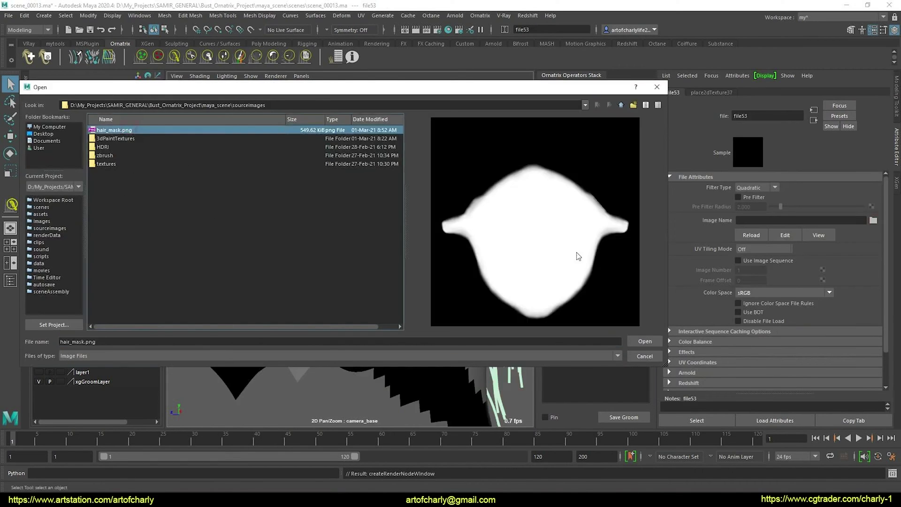
{"action": "left_click", "coordinate": [643, 341]}
Step: Select the hair object's EditGuides1 operator and turn strand selection back on for the sideburn guides over the mask
{"action": "left_click_drag", "start_coordinate": [412, 272], "coordinate": [335, 259], "text": "alt"}
{"action": "left_click", "coordinate": [338, 253]}
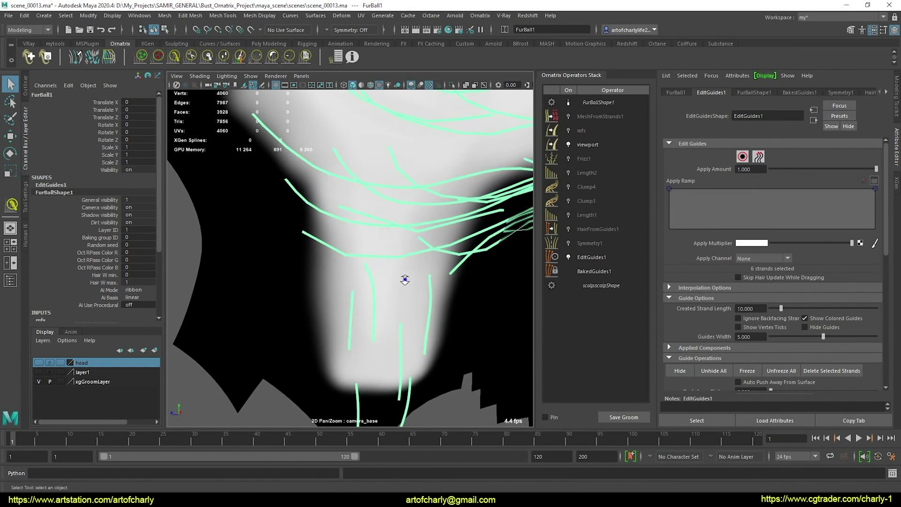
{"action": "right_click_drag", "start_coordinate": [405, 280], "coordinate": [393, 238], "text": "alt"}
{"action": "left_click", "coordinate": [591, 257]}
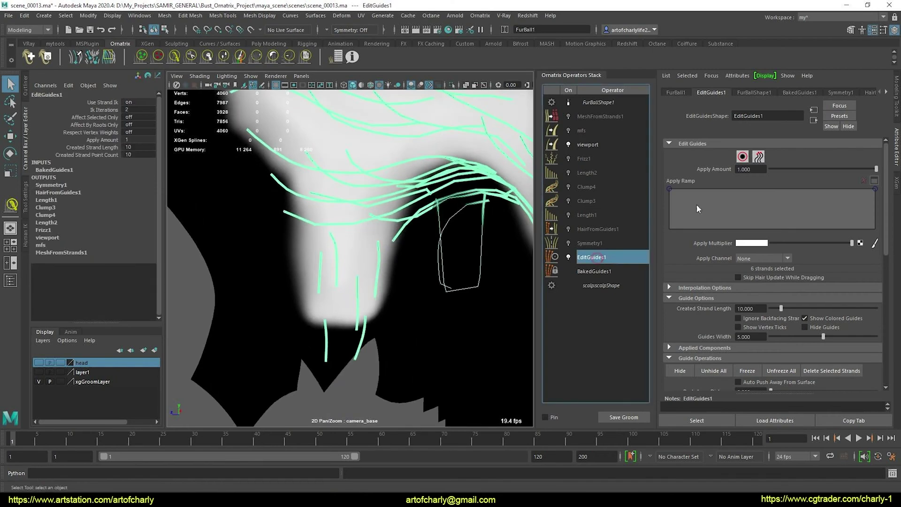
{"action": "left_click", "coordinate": [742, 156]}
{"action": "left_click_drag", "start_coordinate": [356, 283], "coordinate": [376, 272], "text": "alt"}
{"action": "middle_click_drag", "start_coordinate": [376, 272], "coordinate": [382, 277], "text": "alt"}
{"action": "right_click_drag", "start_coordinate": [366, 263], "coordinate": [379, 285], "text": "alt"}
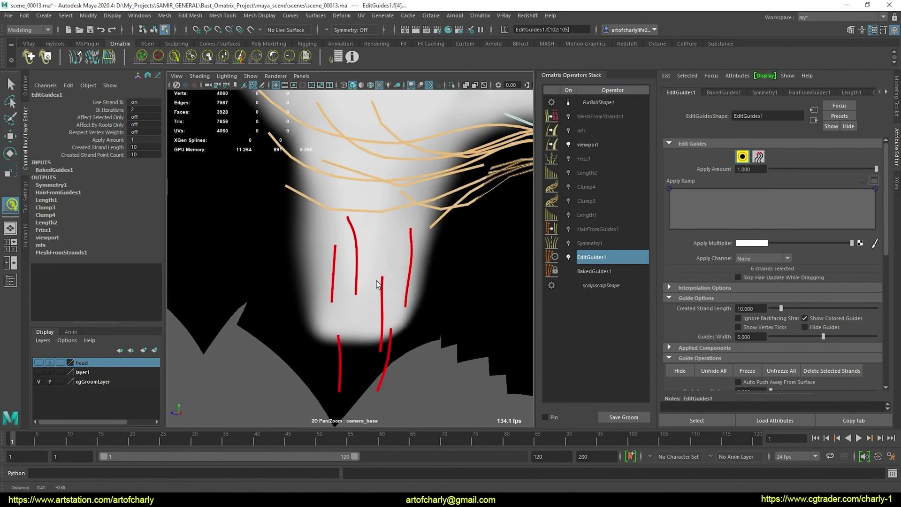
Step: Draw two short guides down the sideburn's rear edge with the Draw Strand Tool, following the edge of the mask
{"action": "middle_click_drag", "start_coordinate": [380, 284], "coordinate": [361, 277], "text": "alt"}
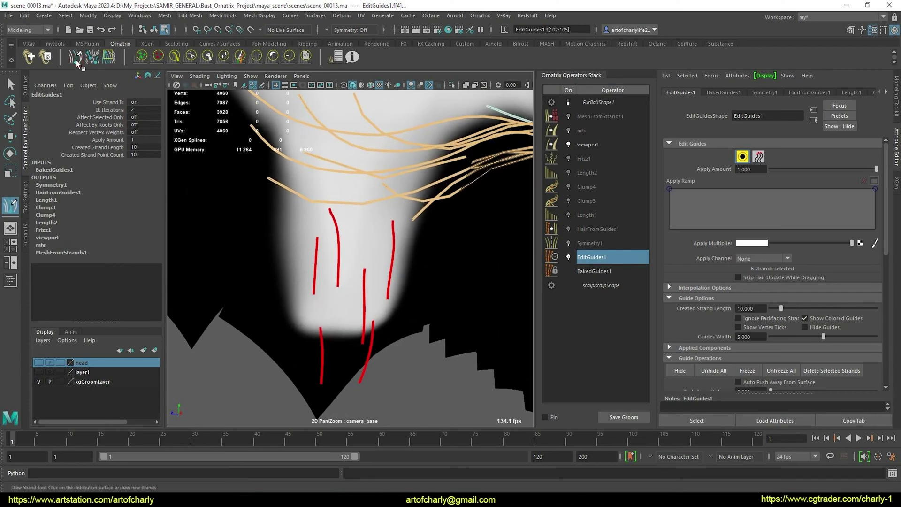
{"action": "right_click_drag", "start_coordinate": [404, 209], "coordinate": [418, 246], "text": "alt"}
{"action": "mouse_move", "coordinate": [375, 261]}
{"action": "middle_mouse_down", "text": "alt"}
{"action": "mouse_move", "coordinate": [384, 254]}
{"action": "mouse_move", "coordinate": [372, 264]}
{"action": "middle_mouse_up", "text": "alt"}
{"action": "left_click_drag", "start_coordinate": [394, 255], "coordinate": [408, 258], "text": "alt"}
{"action": "right_click_drag", "start_coordinate": [409, 256], "coordinate": [416, 262], "text": "alt"}
{"action": "left_click_drag", "start_coordinate": [409, 250], "coordinate": [418, 221], "text": "alt"}
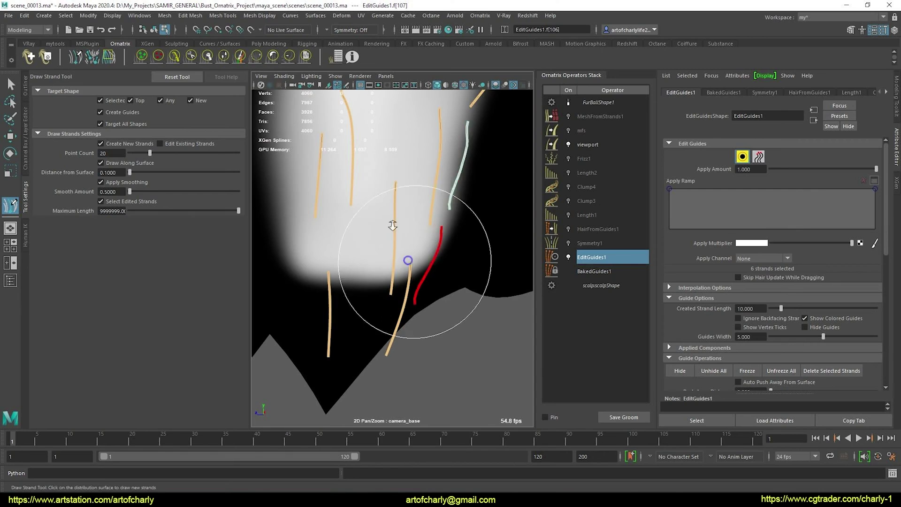
Step: Draw three short guides down the sideburn's front edge and assign the newly drawn guides to the sideburn's strand group
{"action": "right_click_drag", "start_coordinate": [423, 277], "coordinate": [409, 261], "text": "alt"}
{"action": "mouse_move", "coordinate": [410, 260]}
{"action": "left_mouse_down", "text": "alt"}
{"action": "mouse_move", "coordinate": [435, 261]}
{"action": "mouse_move", "coordinate": [402, 237]}
{"action": "left_mouse_up", "text": "alt"}
{"action": "left_click_drag", "start_coordinate": [381, 286], "coordinate": [405, 372]}
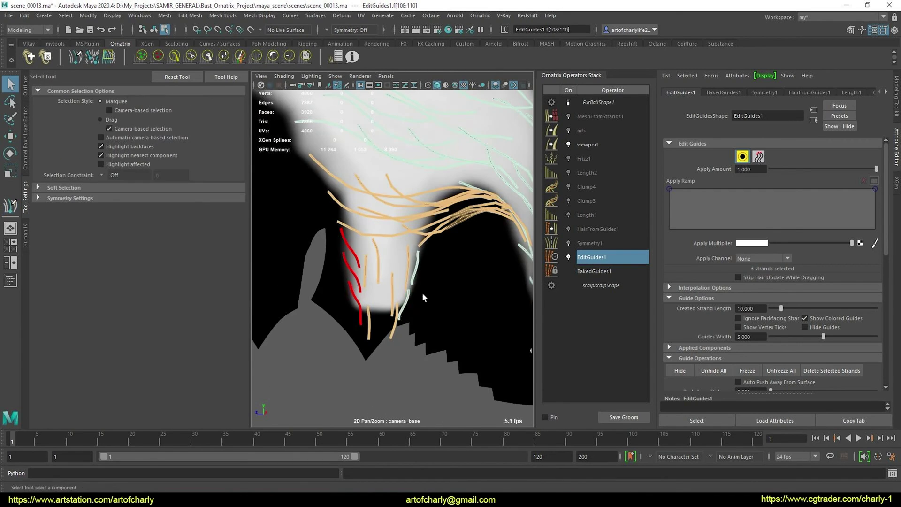
{"action": "scroll", "coordinate": [769, 320], "scroll_direction": "down", "scroll_amount": 6}
{"action": "left_click", "coordinate": [757, 336]}
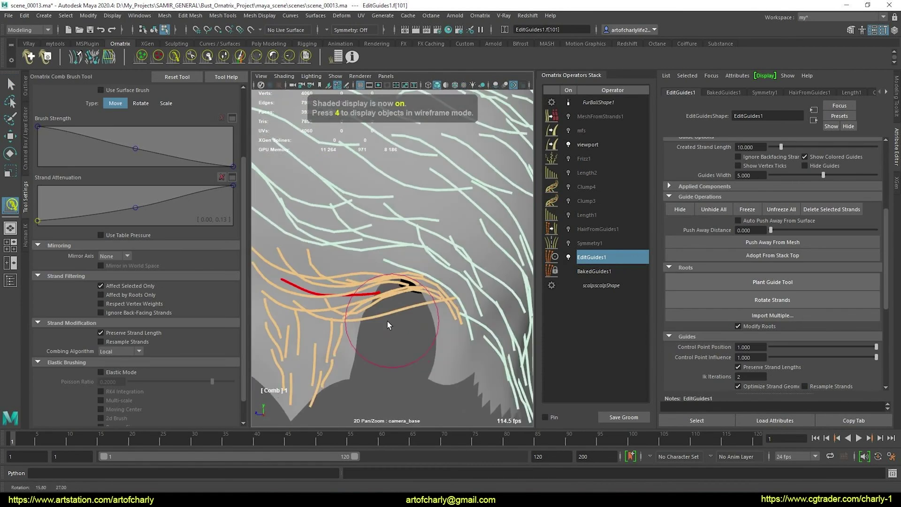
Step: Lengthen the selected guide above the ear with the GrowShrink brush and comb it back along the hairline
{"action": "left_click_drag", "start_coordinate": [390, 322], "coordinate": [386, 314], "text": "alt"}
{"action": "left_click", "coordinate": [223, 56]}
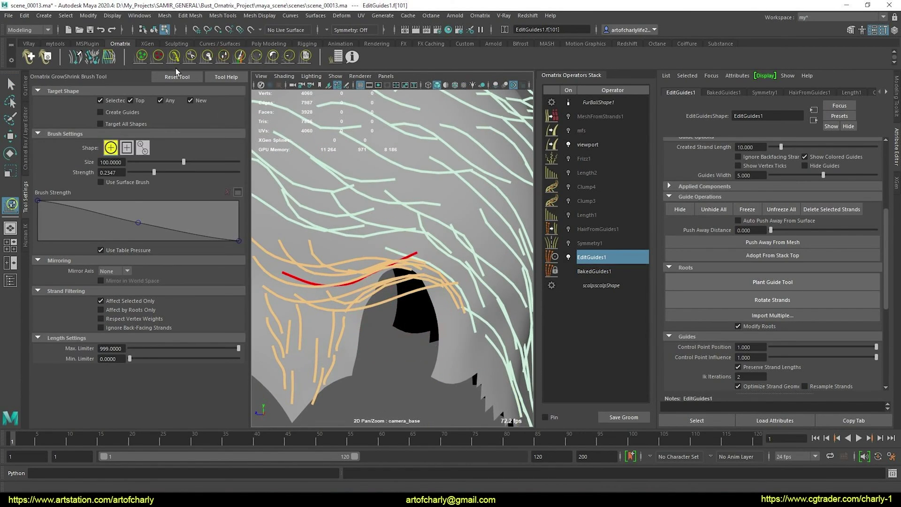
{"action": "left_click", "coordinate": [175, 56]}
{"action": "left_click_drag", "start_coordinate": [450, 260], "coordinate": [435, 231], "text": "alt"}
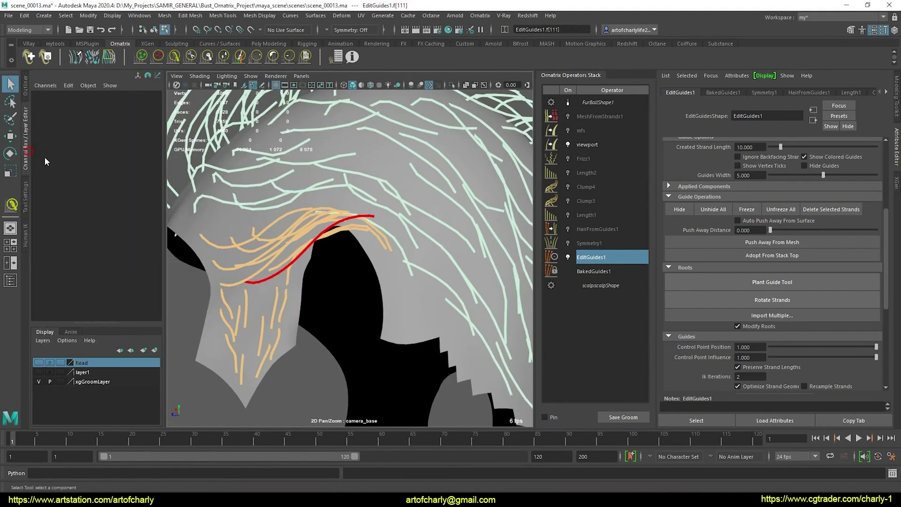
Step: With the head layer shown, plant a guide in front of the ear and comb it up over the ear's rim
{"action": "left_click_drag", "start_coordinate": [354, 275], "coordinate": [403, 307], "text": "alt"}
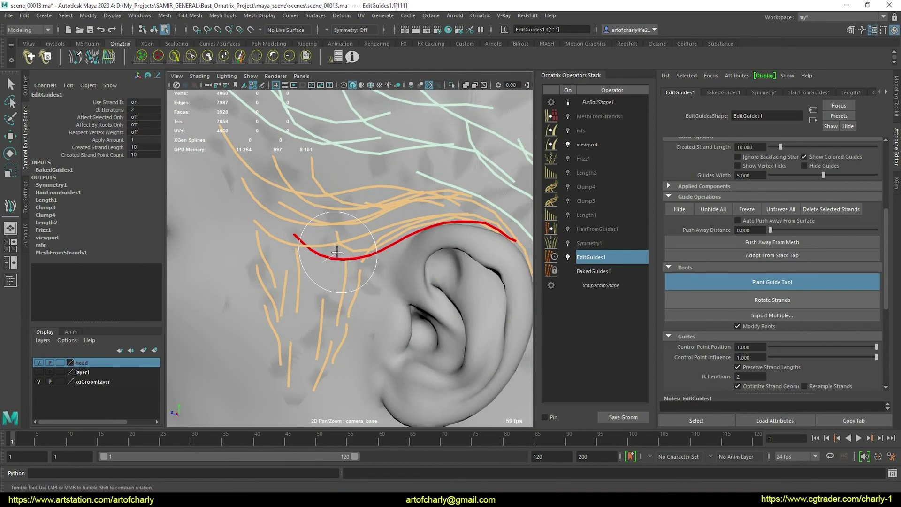
{"action": "left_click_drag", "start_coordinate": [338, 251], "coordinate": [383, 316], "text": "alt"}
{"action": "key", "text": "q"}
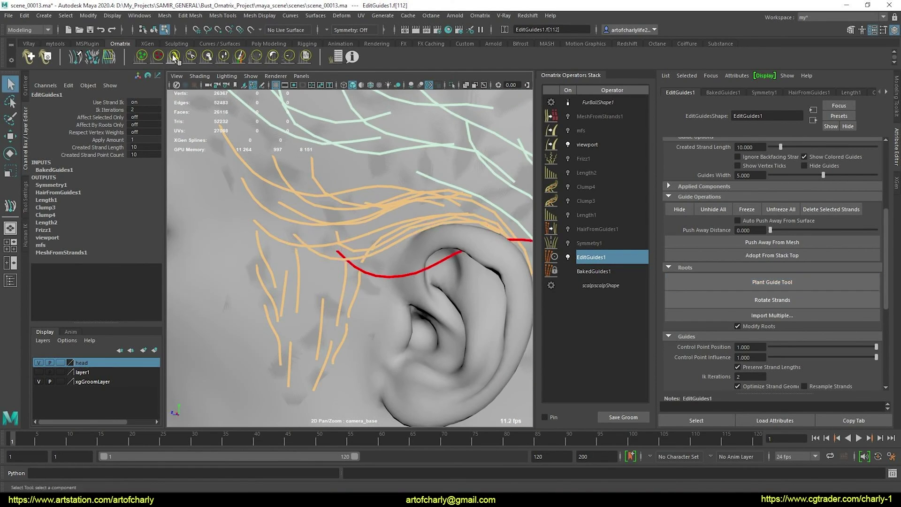
{"action": "left_click_drag", "start_coordinate": [449, 339], "coordinate": [365, 276], "text": "alt"}
{"action": "key", "text": "q"}
{"action": "scroll", "coordinate": [364, 277], "scroll_direction": "up", "scroll_amount": 8}
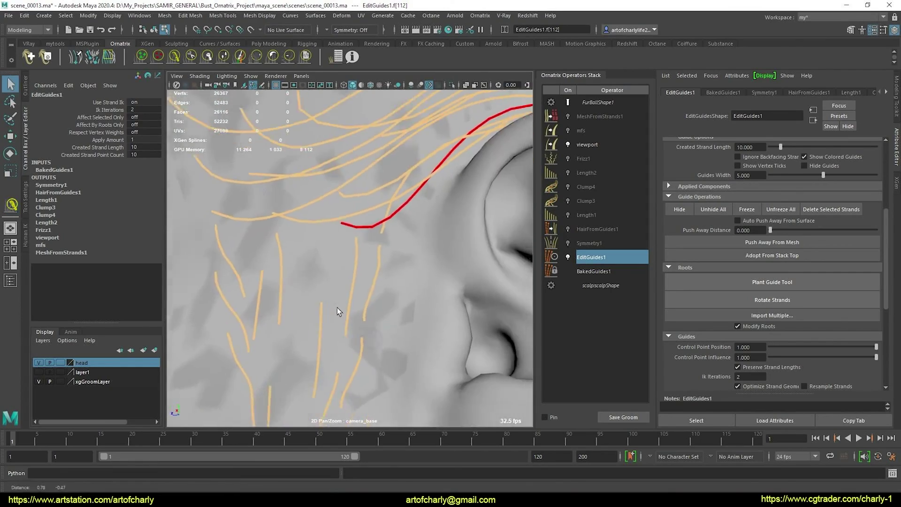
{"action": "left_click_drag", "start_coordinate": [356, 323], "coordinate": [281, 272], "text": "alt"}
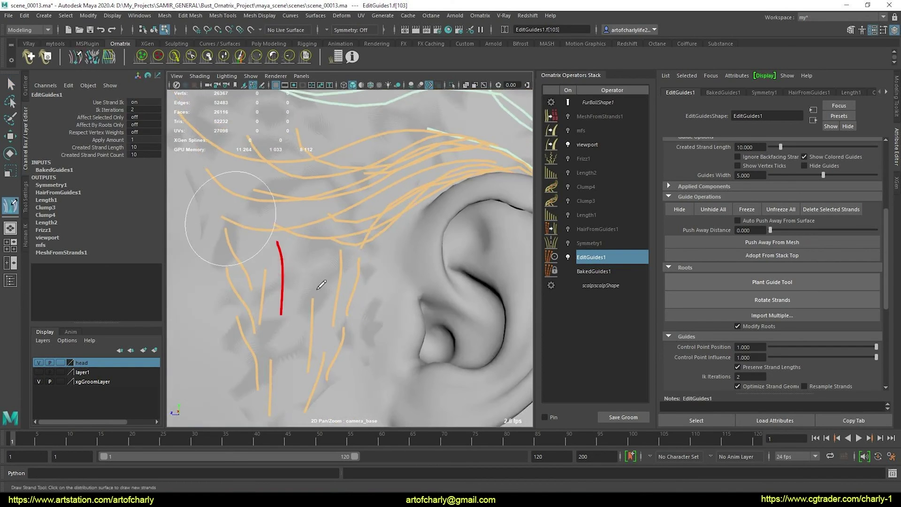
Step: Draw four short downward guides in the gaps inside the sideburn with the Draw Strand Tool
{"action": "left_click_drag", "start_coordinate": [320, 287], "coordinate": [338, 258], "text": "alt"}
{"action": "left_click", "coordinate": [319, 212]}
{"action": "mouse_move", "coordinate": [319, 212]}
{"action": "left_mouse_down", "text": "alt"}
{"action": "mouse_move", "coordinate": [311, 270]}
{"action": "mouse_move", "coordinate": [312, 222]}
{"action": "left_mouse_up", "text": "alt"}
{"action": "left_click", "coordinate": [310, 270]}
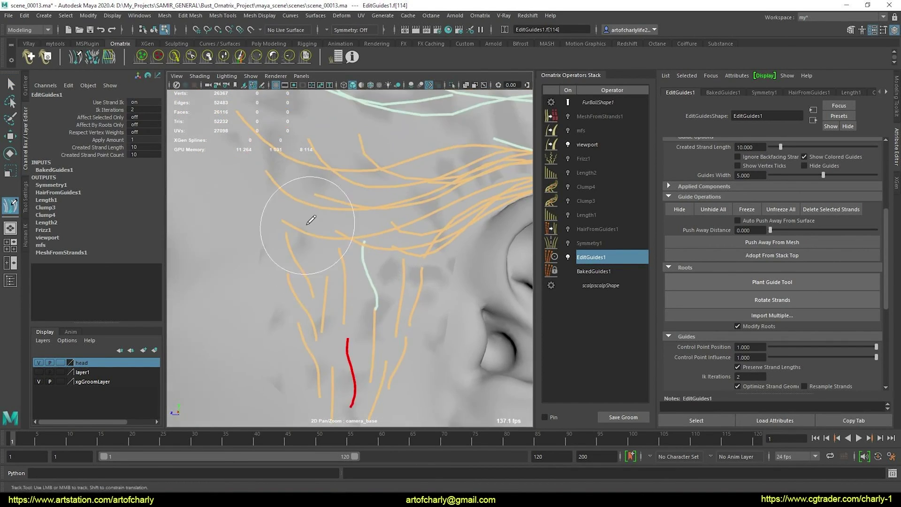
{"action": "left_click", "coordinate": [312, 223]}
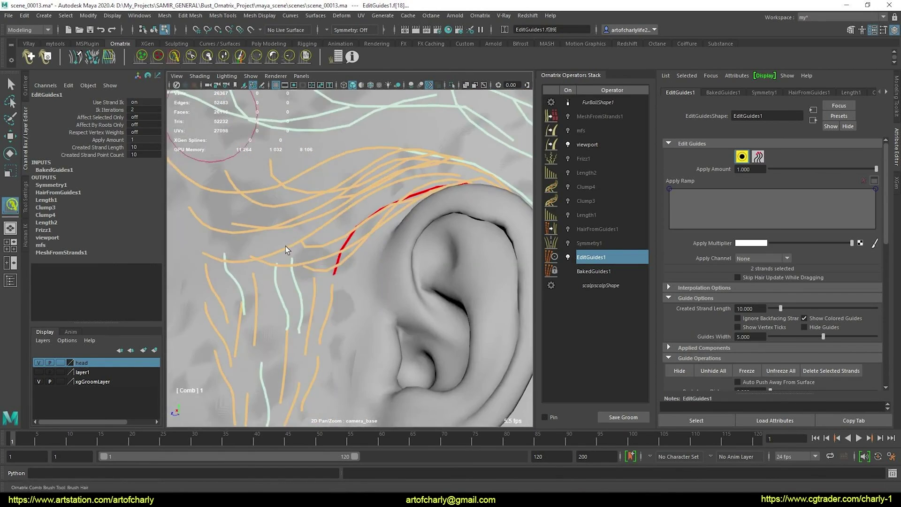
Step: Plant an additional guide over the top of the ear and briefly turn on the generated hair to check the flow
{"action": "left_click_drag", "start_coordinate": [286, 247], "coordinate": [314, 244], "text": "alt"}
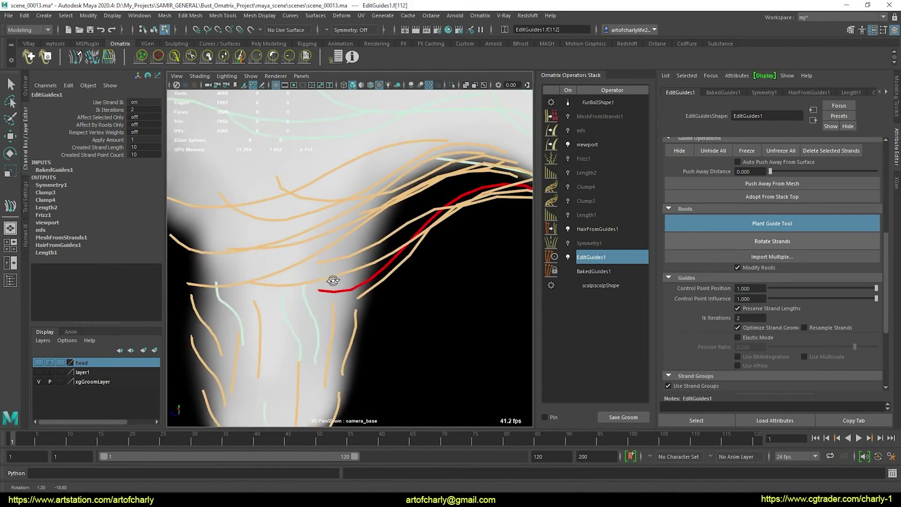
{"action": "left_click_drag", "start_coordinate": [333, 282], "coordinate": [415, 265], "text": "alt"}
{"action": "key", "text": "q"}
{"action": "left_click", "coordinate": [568, 102]}
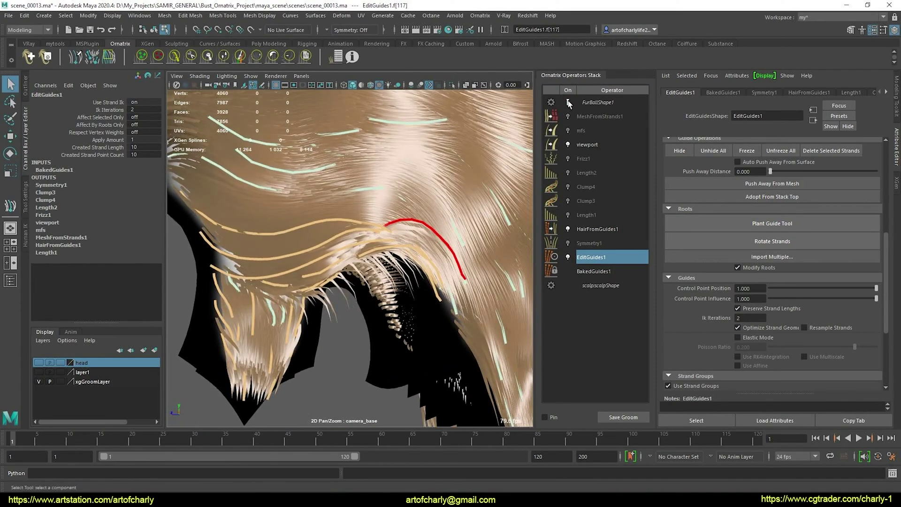
{"action": "left_click", "coordinate": [568, 103]}
Step: Plant a guide at the front edge above the sideburn and comb it back toward the ear
{"action": "mouse_move", "coordinate": [390, 230]}
{"action": "left_mouse_down", "text": "alt"}
{"action": "mouse_move", "coordinate": [392, 201]}
{"action": "mouse_move", "coordinate": [327, 270]}
{"action": "mouse_move", "coordinate": [348, 234]}
{"action": "left_mouse_up", "text": "alt"}
{"action": "key", "text": "y"}
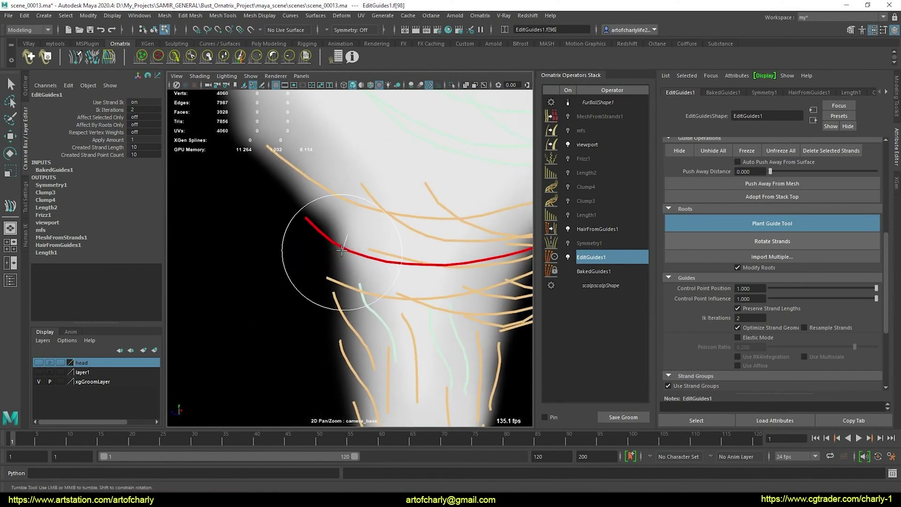
{"action": "left_click", "coordinate": [342, 251]}
{"action": "key", "text": "q"}
{"action": "left_click_drag", "start_coordinate": [309, 225], "coordinate": [341, 304], "text": "alt"}
{"action": "right_click_drag", "start_coordinate": [341, 304], "coordinate": [319, 286], "text": "alt"}
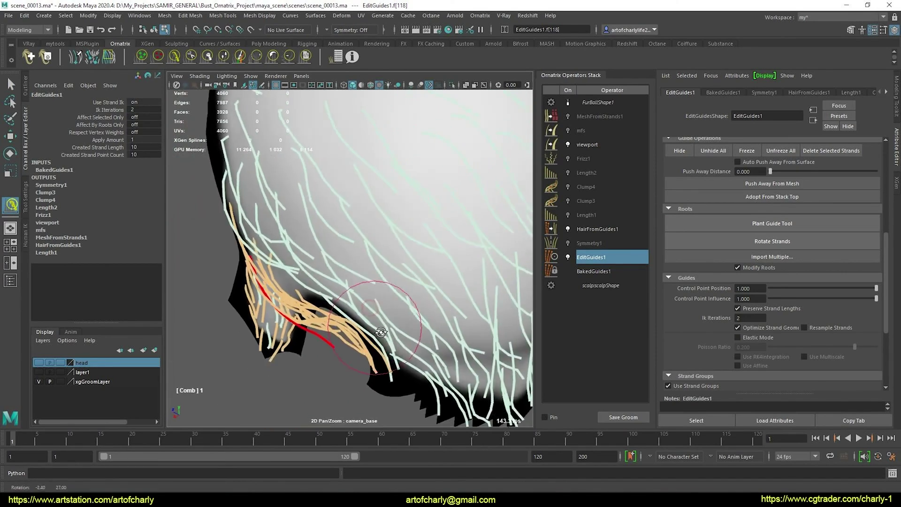
{"action": "left_click_drag", "start_coordinate": [356, 324], "coordinate": [450, 305], "text": "alt"}
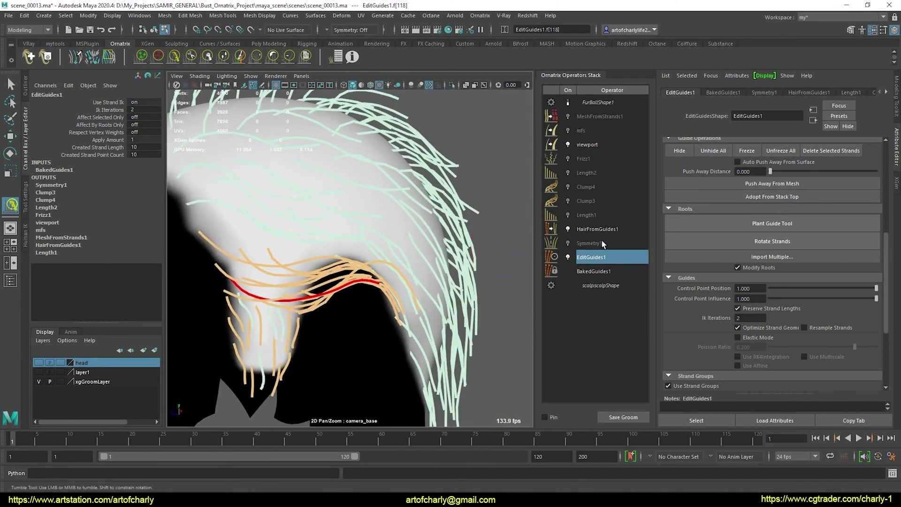
Step: Turn the generated hair on and comb the guides above the ear and at the sideburn's rear edge against it
{"action": "left_click", "coordinate": [568, 103]}
{"action": "mouse_move", "coordinate": [416, 218]}
{"action": "left_mouse_down", "text": "alt"}
{"action": "mouse_move", "coordinate": [404, 238]}
{"action": "mouse_move", "coordinate": [337, 262]}
{"action": "left_mouse_up", "text": "alt"}
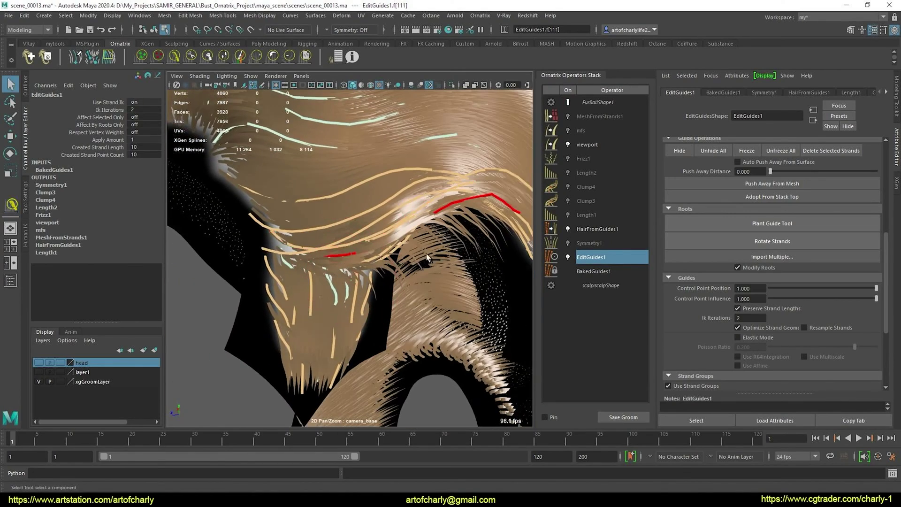
{"action": "mouse_move", "coordinate": [439, 275]}
{"action": "left_mouse_down", "text": "alt"}
{"action": "mouse_move", "coordinate": [474, 167]}
{"action": "mouse_move", "coordinate": [385, 300]}
{"action": "mouse_move", "coordinate": [374, 267]}
{"action": "left_mouse_up", "text": "alt"}
{"action": "key", "text": "q"}
{"action": "left_click", "coordinate": [375, 266]}
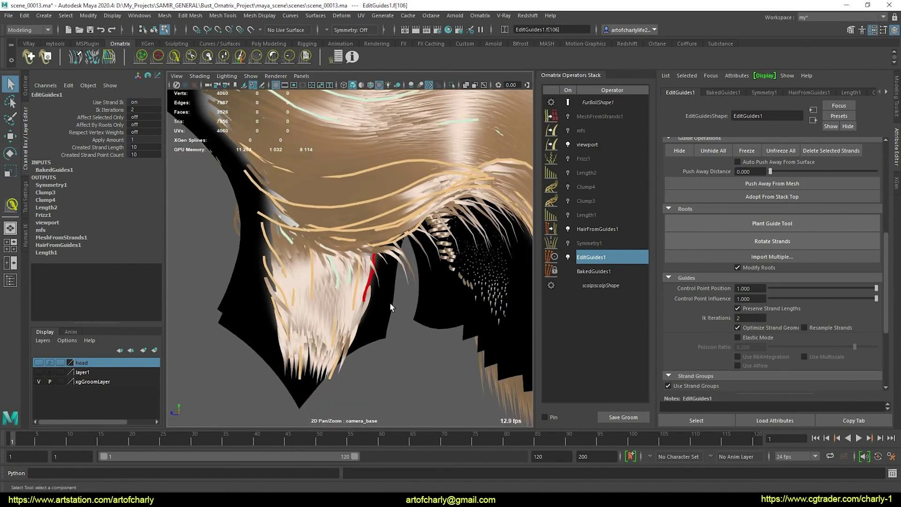
{"action": "left_click_drag", "start_coordinate": [390, 303], "coordinate": [373, 290], "text": "alt"}
Step: Set the hair width of the viewport operator to 0.050
{"action": "double_click", "coordinate": [743, 186]}
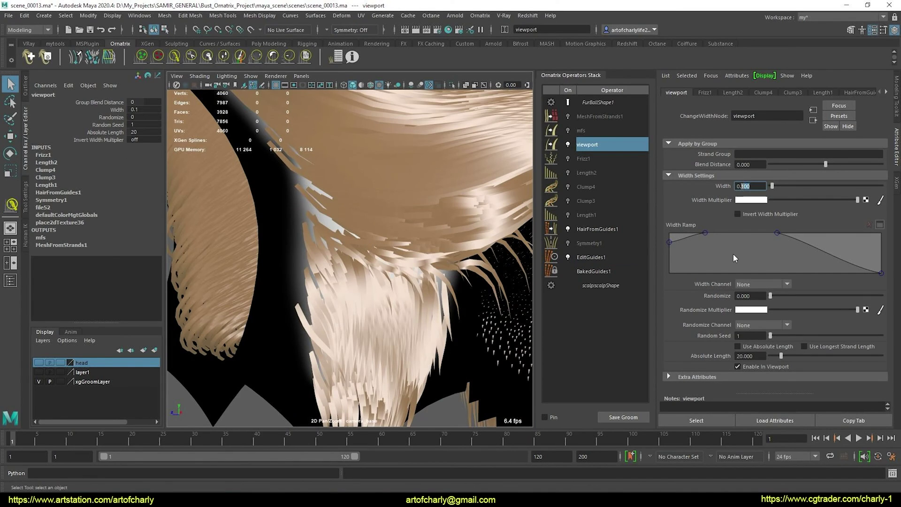
{"action": "type", "text": "050"}
{"action": "key", "text": "Return"}
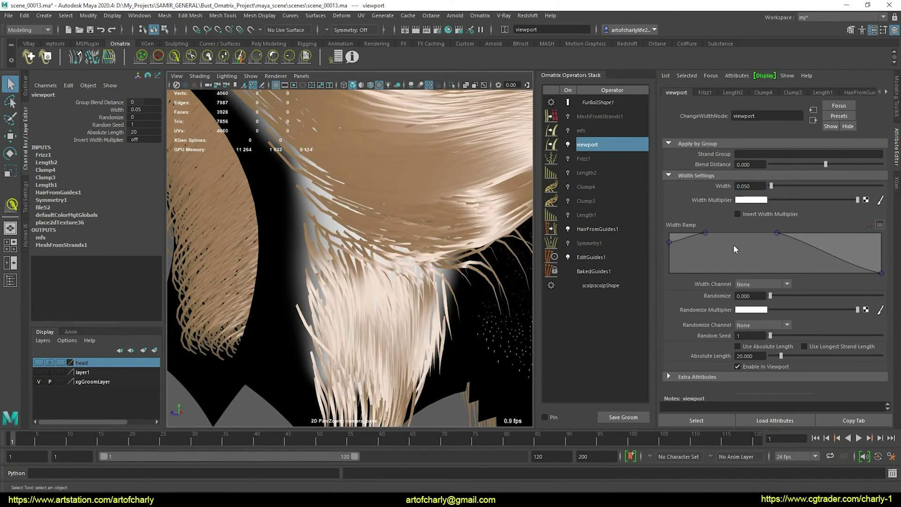
{"action": "right_click_drag", "start_coordinate": [447, 288], "coordinate": [374, 277], "text": "alt"}
{"action": "middle_click_drag", "start_coordinate": [374, 277], "coordinate": [380, 312], "text": "alt"}
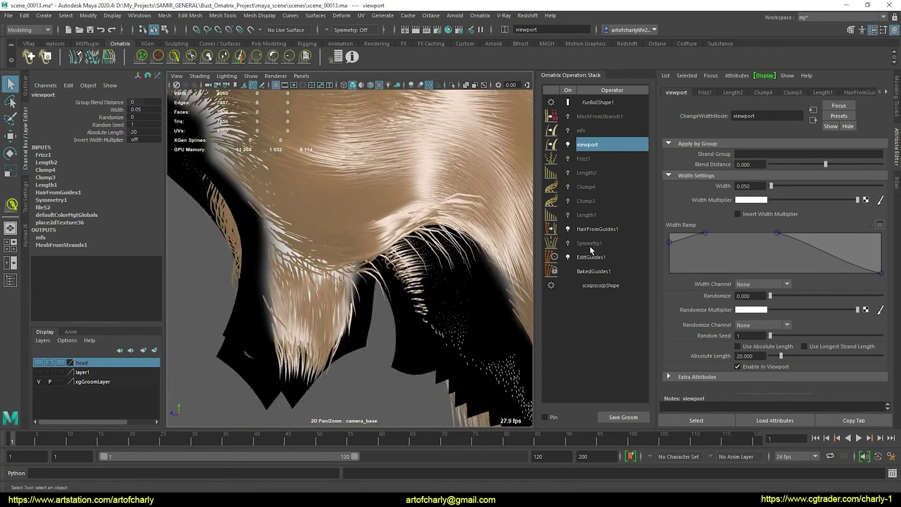
Step: Enable Symmetry1 and isolate the hair strands around the temple and sideburn in HairFromGuides1
{"action": "left_click", "coordinate": [594, 229]}
{"action": "left_click_drag", "start_coordinate": [383, 350], "coordinate": [387, 362]}
{"action": "left_click_drag", "start_coordinate": [361, 317], "coordinate": [375, 286], "text": "alt"}
{"action": "right_click_drag", "start_coordinate": [374, 286], "coordinate": [386, 334], "text": "alt"}
{"action": "middle_click_drag", "start_coordinate": [385, 334], "coordinate": [375, 327], "text": "alt"}
{"action": "mouse_move", "coordinate": [375, 326]}
{"action": "left_mouse_down", "text": "alt"}
{"action": "mouse_move", "coordinate": [352, 322]}
{"action": "mouse_move", "coordinate": [368, 322]}
{"action": "left_mouse_up", "text": "alt"}
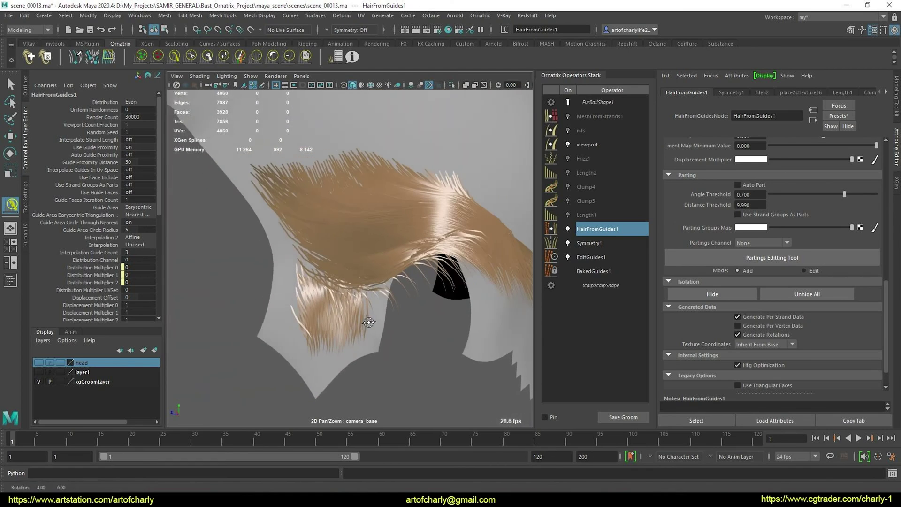
{"action": "left_click_drag", "start_coordinate": [328, 275], "coordinate": [333, 284]}
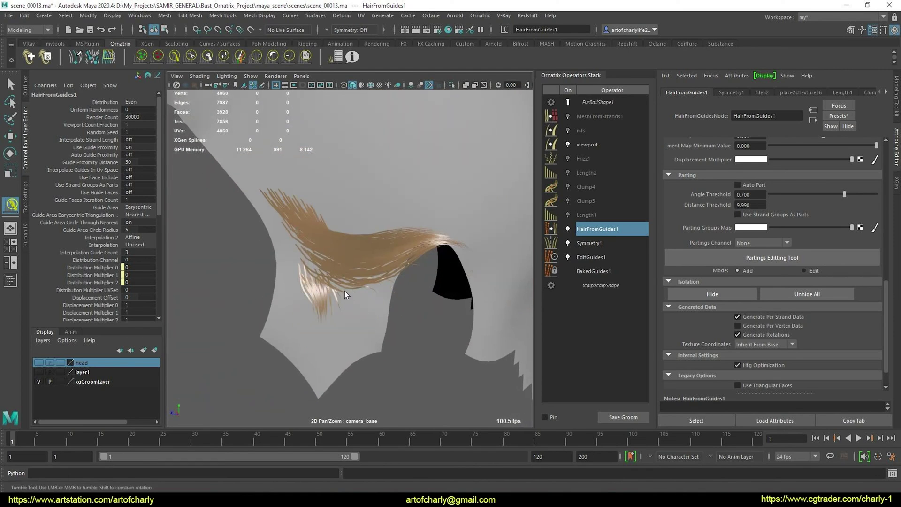
{"action": "right_click_drag", "start_coordinate": [347, 296], "coordinate": [353, 266], "text": "alt"}
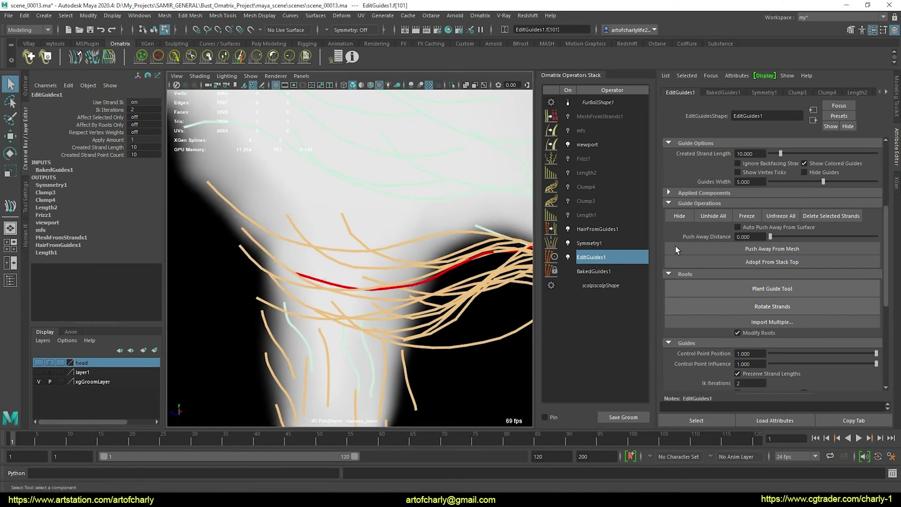
Step: Plant more guides in EditGuides1 across the area above the sideburn and preview the isolated hair around them
{"action": "left_click", "coordinate": [758, 288]}
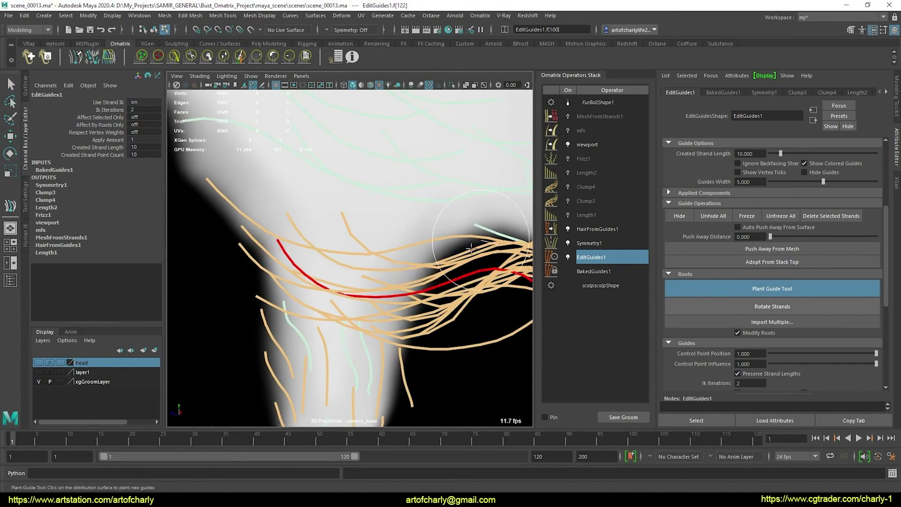
{"action": "key", "text": "q"}
{"action": "middle_click_drag", "start_coordinate": [471, 249], "coordinate": [422, 217], "text": "alt"}
{"action": "left_click", "coordinate": [568, 103]}
{"action": "mouse_move", "coordinate": [368, 219]}
{"action": "left_mouse_down", "text": "alt"}
{"action": "mouse_move", "coordinate": [376, 205]}
{"action": "mouse_move", "coordinate": [358, 208]}
{"action": "mouse_move", "coordinate": [362, 194]}
{"action": "mouse_move", "coordinate": [356, 207]}
{"action": "mouse_move", "coordinate": [368, 227]}
{"action": "mouse_move", "coordinate": [326, 308]}
{"action": "mouse_move", "coordinate": [331, 250]}
{"action": "mouse_move", "coordinate": [382, 202]}
{"action": "mouse_move", "coordinate": [322, 282]}
{"action": "left_mouse_up", "text": "alt"}
{"action": "left_click", "coordinate": [567, 103]}
Step: Plant another guide just above the front of the sideburn, running back over the ear, and preview the isolated hair
{"action": "left_click", "coordinate": [772, 289]}
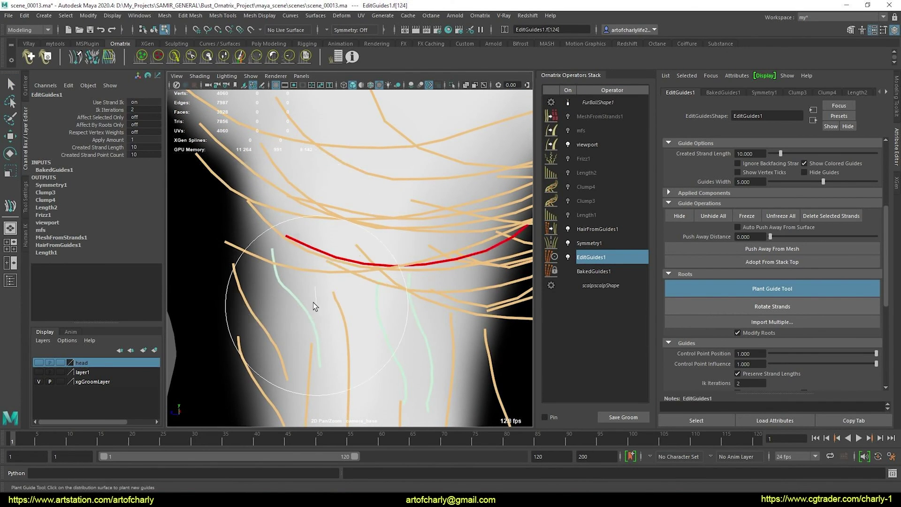
{"action": "right_click_drag", "start_coordinate": [261, 228], "coordinate": [297, 241], "text": "alt"}
{"action": "key", "text": "q"}
{"action": "left_click", "coordinate": [565, 104]}
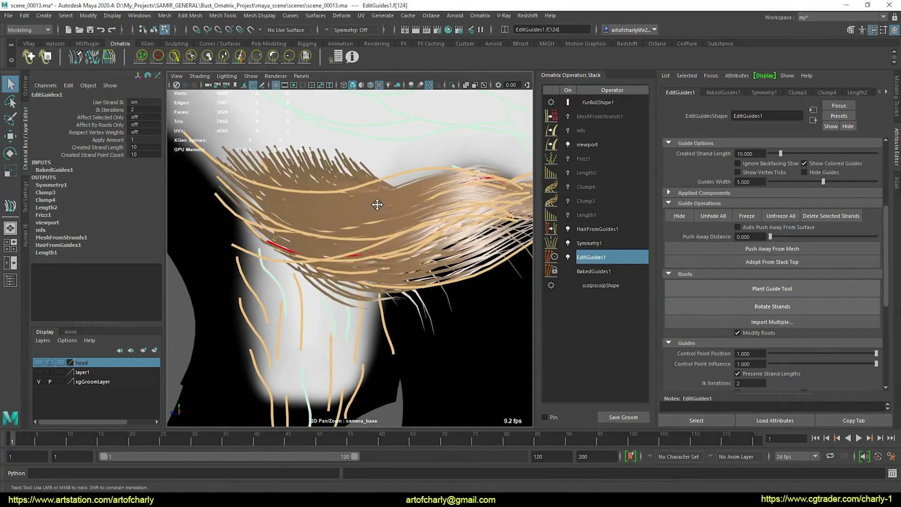
{"action": "left_click_drag", "start_coordinate": [376, 204], "coordinate": [444, 184], "text": "alt"}
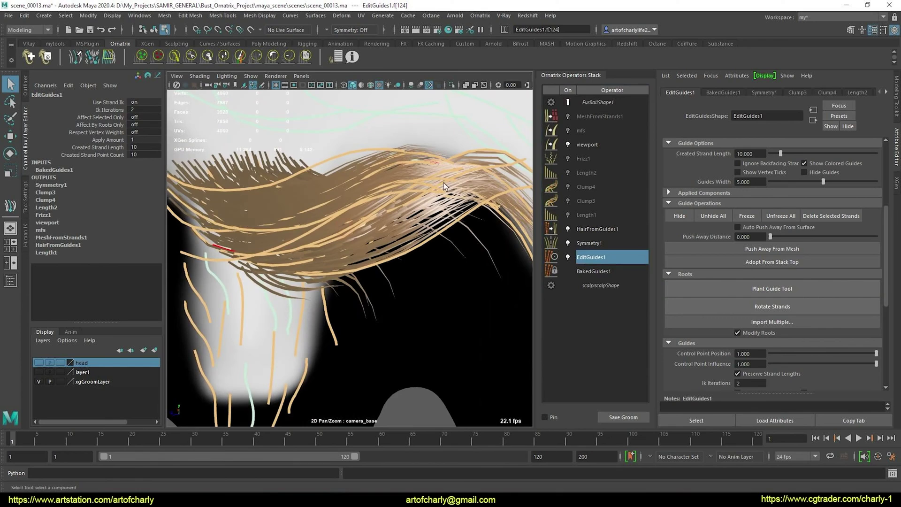
{"action": "left_click", "coordinate": [568, 103]}
{"action": "middle_click_drag", "start_coordinate": [521, 137], "coordinate": [443, 243], "text": "alt"}
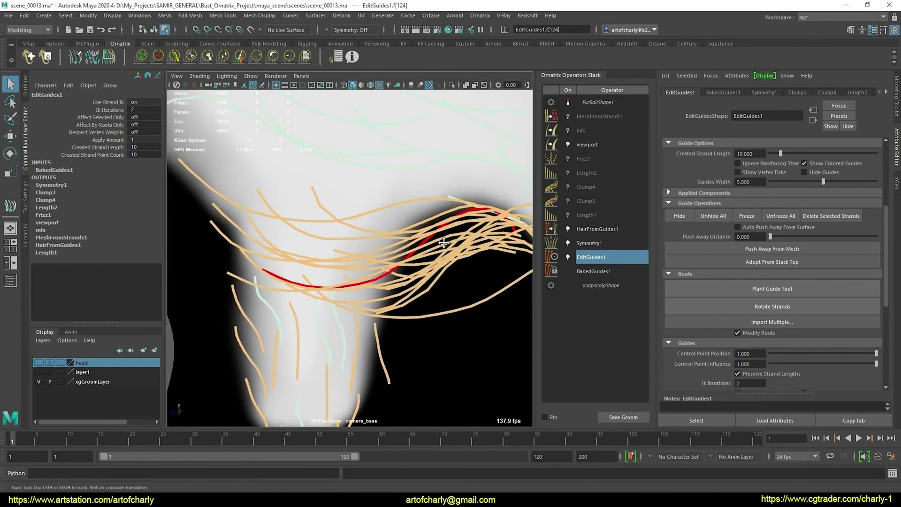
Step: Unhide all isolated hairs in HairFromGuides1 and display the full generated hair
{"action": "left_click", "coordinate": [605, 229]}
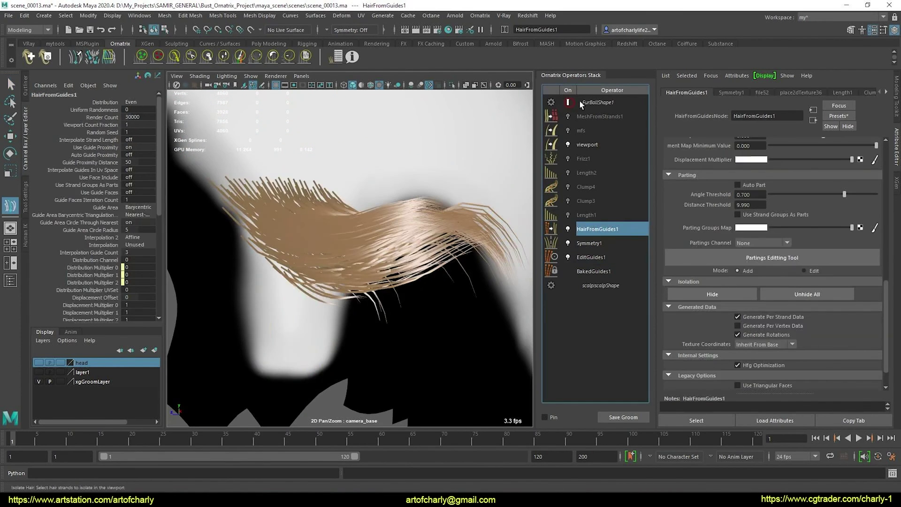
{"action": "left_click", "coordinate": [568, 102]}
{"action": "left_click_drag", "start_coordinate": [405, 256], "coordinate": [350, 274], "text": "alt"}
Step: Turn on the Length1 and Clump3 operators and create the clumps for Clump3 with a clump count of 1000
{"action": "left_click", "coordinate": [568, 215]}
{"action": "left_click", "coordinate": [585, 201]}
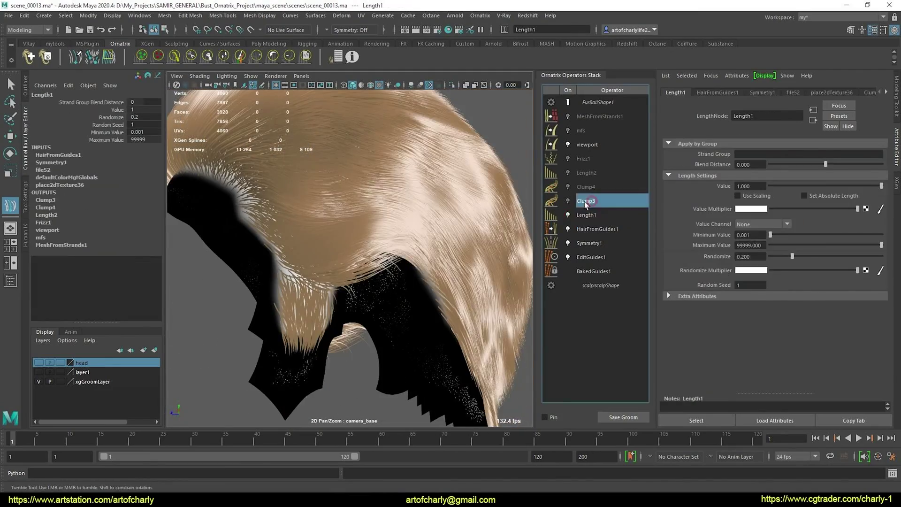
{"action": "left_click", "coordinate": [568, 200]}
{"action": "left_click_drag", "start_coordinate": [429, 257], "coordinate": [458, 263], "text": "alt"}
{"action": "right_click_drag", "start_coordinate": [483, 231], "coordinate": [511, 272], "text": "alt"}
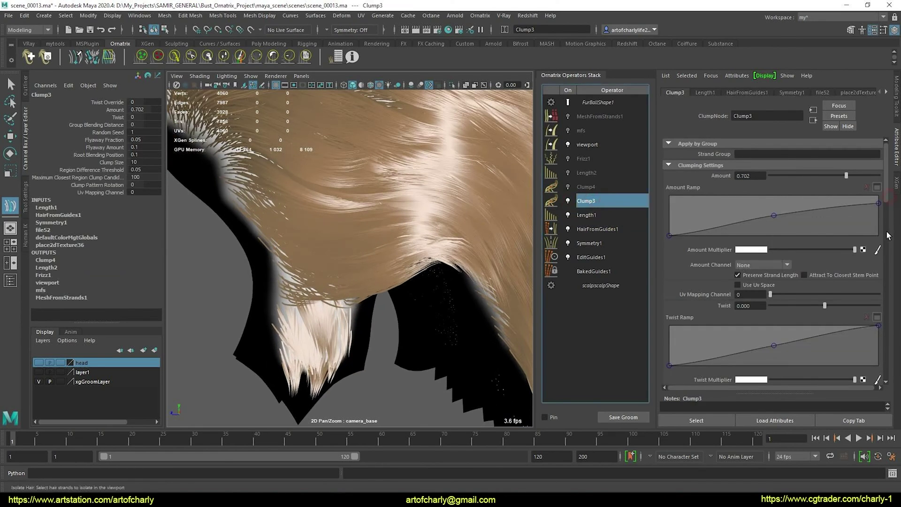
{"action": "scroll", "coordinate": [708, 256], "scroll_direction": "down", "scroll_amount": 15}
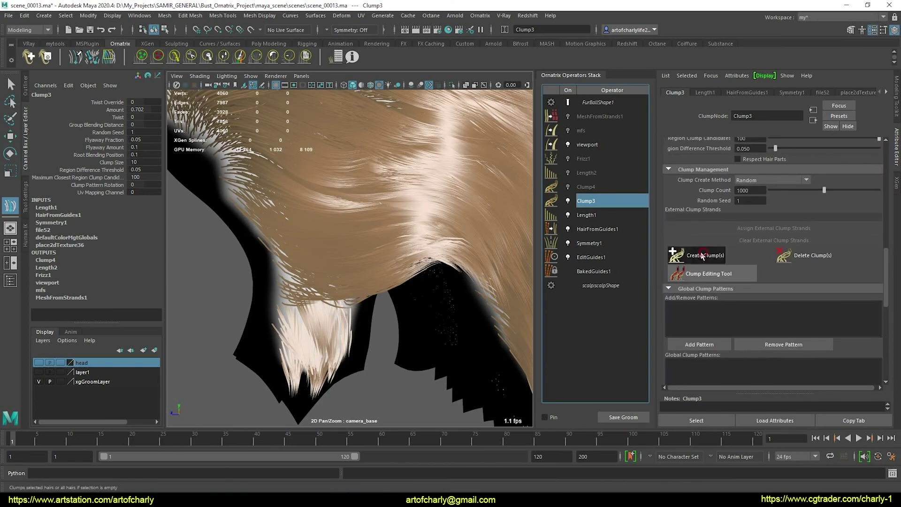
Step: Turn on the Clump4 operator and set the strand group of Clump4 and Clump3 to 2
{"action": "left_click_drag", "start_coordinate": [423, 272], "coordinate": [508, 230], "text": "alt"}
{"action": "left_click", "coordinate": [595, 186]}
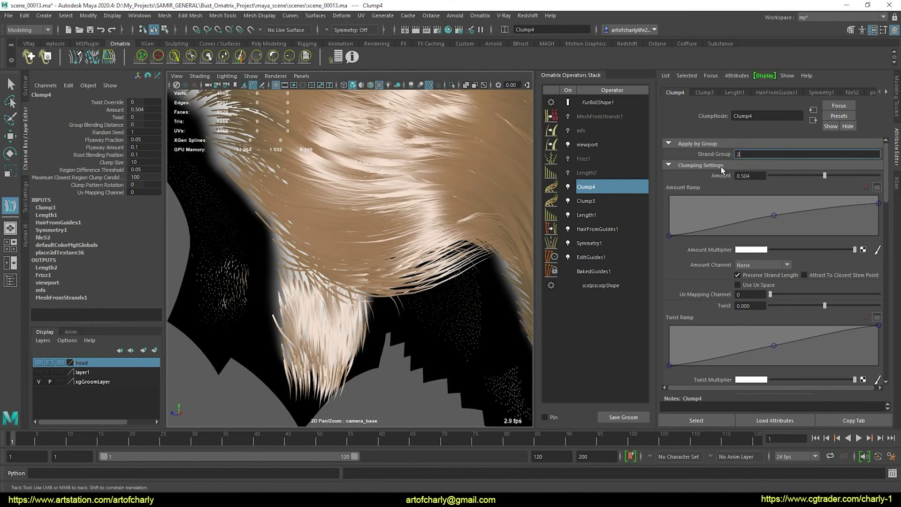
{"action": "left_click", "coordinate": [616, 197]}
{"action": "type", "text": "2"}
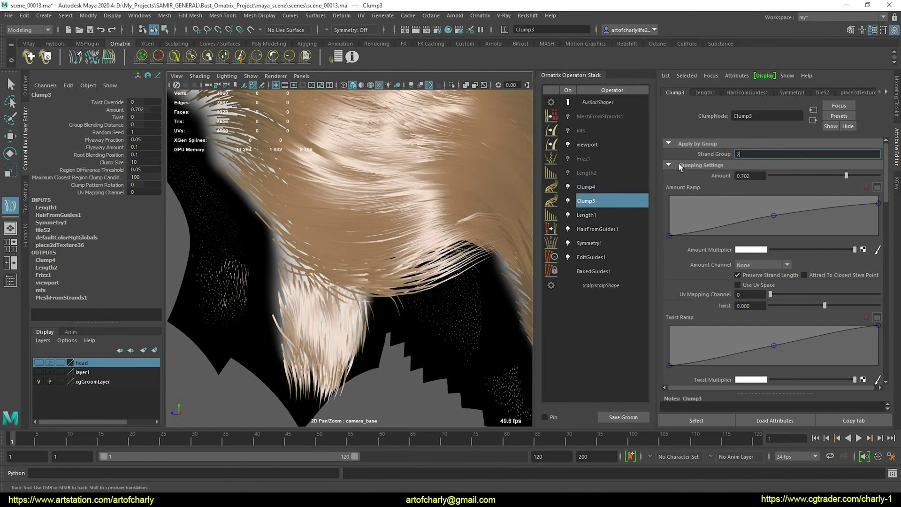
{"action": "key", "text": "Return"}
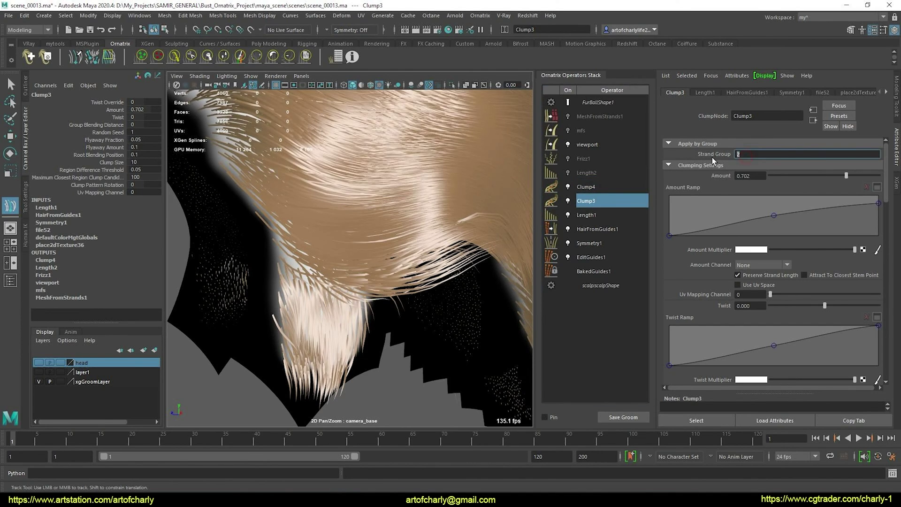
Step: Turn off the operators from Clump4 down through HairFromGuides1 and select the ear and sideburn guides by group in EditGuides1
{"action": "left_click", "coordinate": [569, 188]}
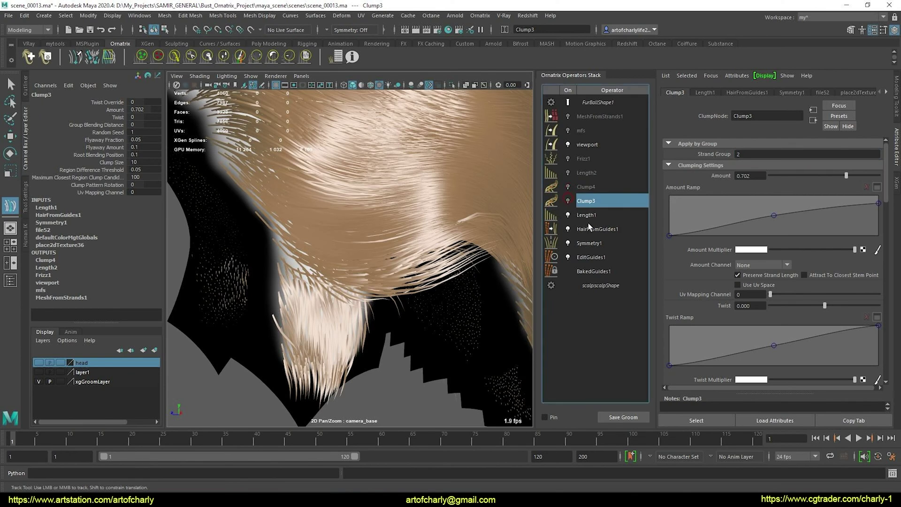
{"action": "left_click", "coordinate": [567, 215]}
{"action": "left_click", "coordinate": [567, 229]}
{"action": "left_click", "coordinate": [582, 257]}
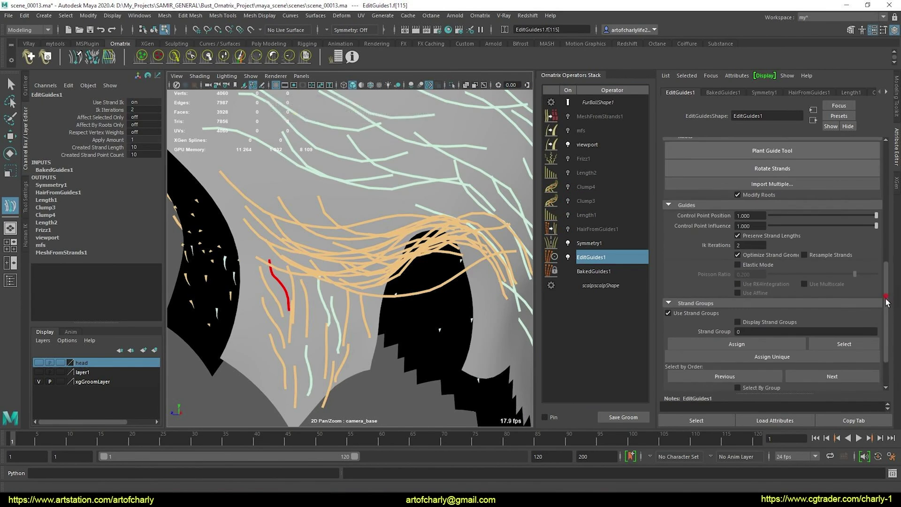
{"action": "left_click_drag", "start_coordinate": [885, 301], "coordinate": [886, 323]}
{"action": "middle_click_drag", "start_coordinate": [331, 293], "coordinate": [342, 297], "text": "alt"}
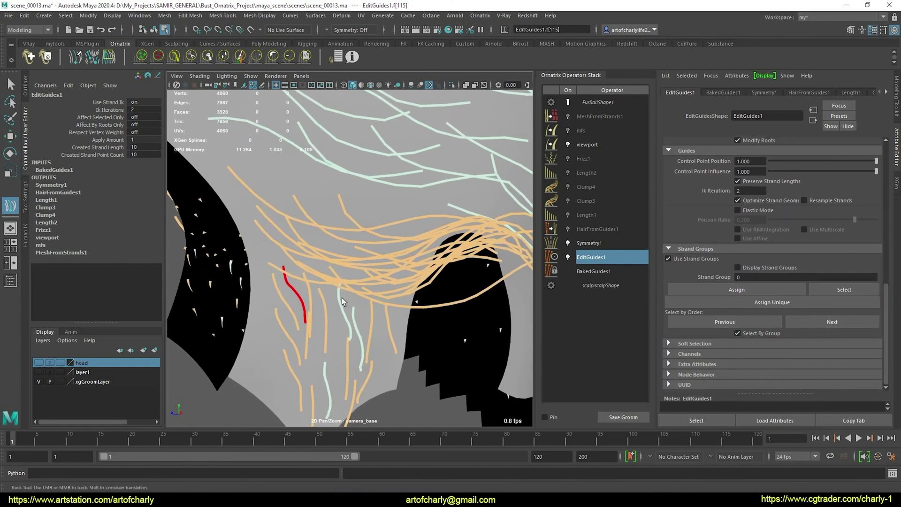
{"action": "left_click", "coordinate": [339, 304]}
{"action": "left_click", "coordinate": [351, 290]}
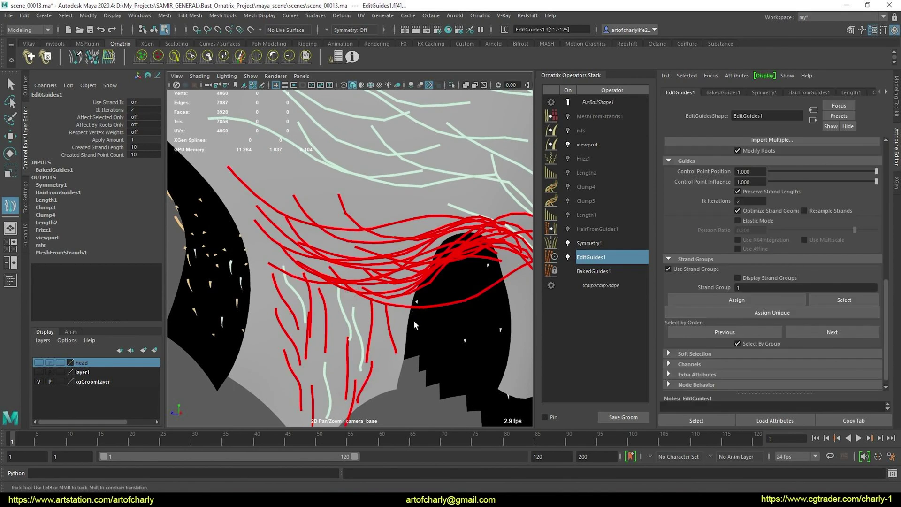
Step: Add the remaining ungrouped sideburn guides to the selection and assign all selected guides to strand group 1
{"action": "right_click_drag", "start_coordinate": [413, 320], "coordinate": [385, 301], "text": "alt"}
{"action": "scroll", "coordinate": [384, 300], "scroll_direction": "up", "scroll_amount": 2}
{"action": "key", "text": "q"}
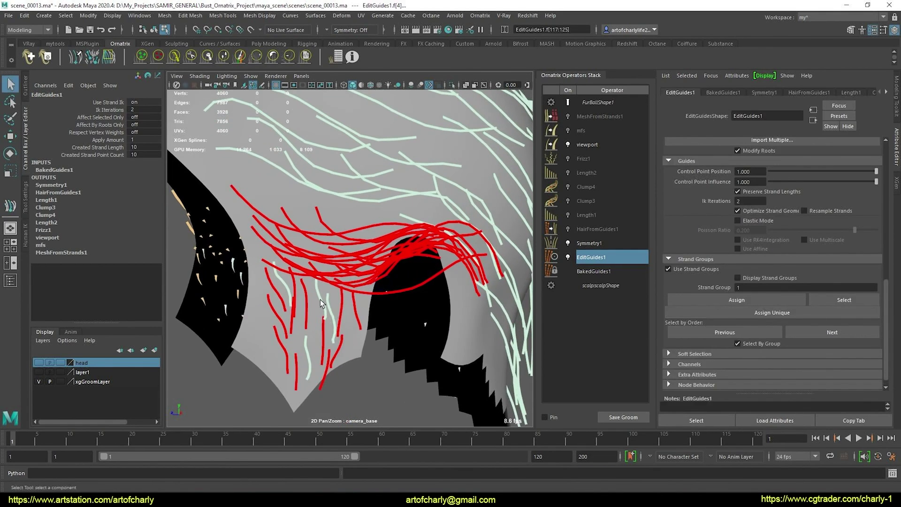
{"action": "middle_click_drag", "start_coordinate": [324, 305], "coordinate": [336, 294], "text": "alt"}
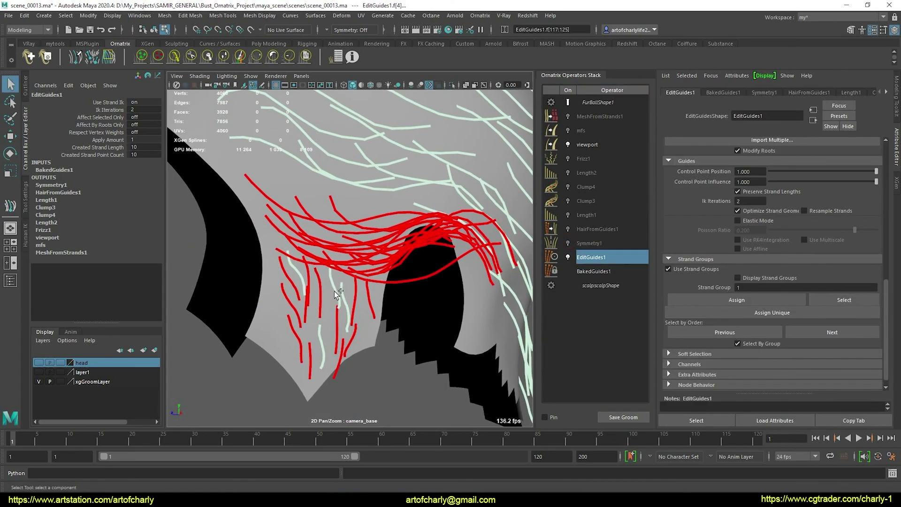
{"action": "left_click", "coordinate": [343, 294], "text": "shift"}
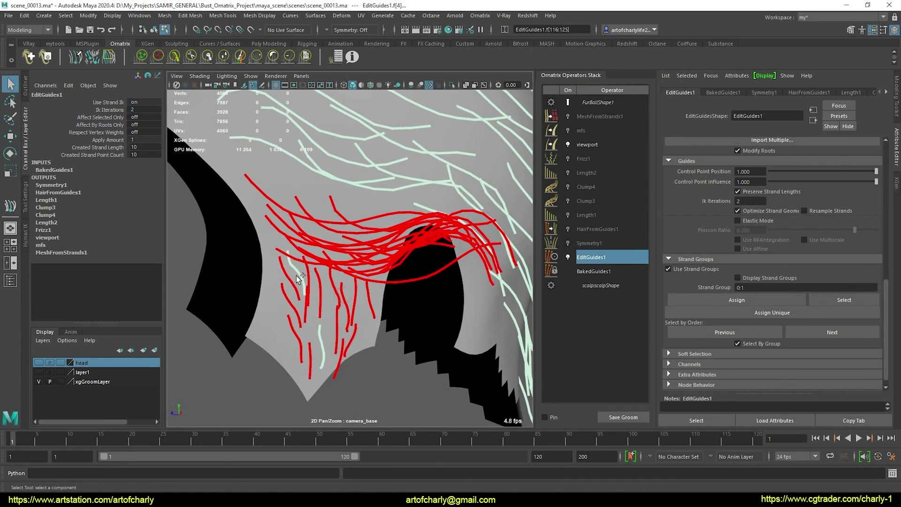
{"action": "left_click", "coordinate": [321, 331], "text": "shift"}
{"action": "left_click_drag", "start_coordinate": [751, 287], "coordinate": [734, 288]}
{"action": "type", "text": "1"}
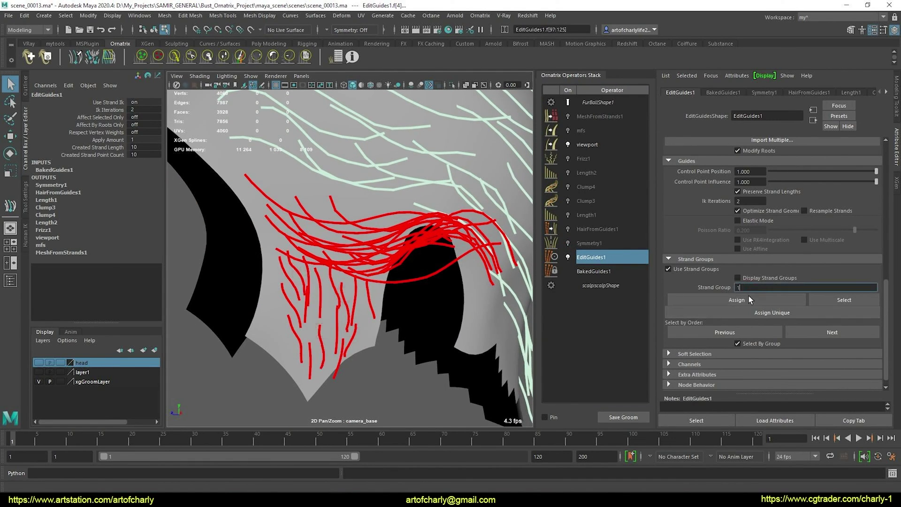
{"action": "left_click", "coordinate": [757, 299]}
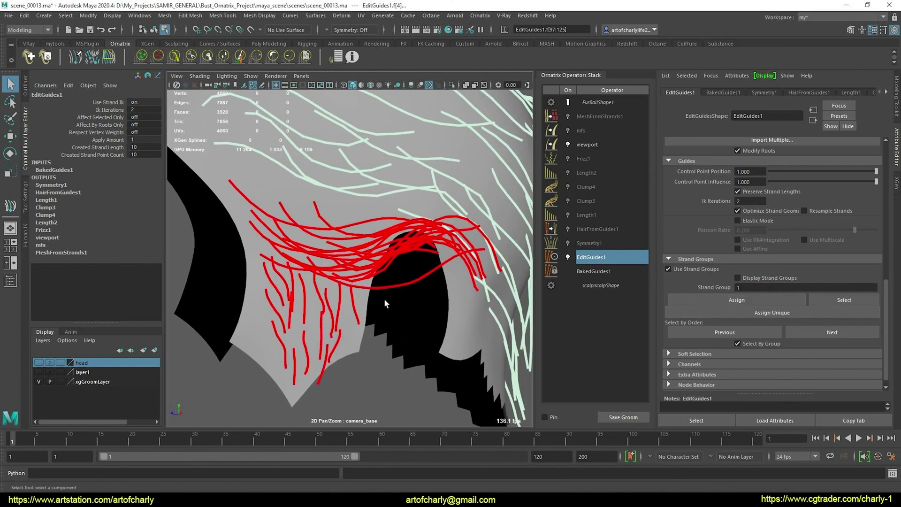
Step: Invert the guide selection and assign the rest of the scalp guides to strand group 2
{"action": "key", "text": "ctrl+shift+i"}
{"action": "left_click_drag", "start_coordinate": [761, 290], "coordinate": [703, 289]}
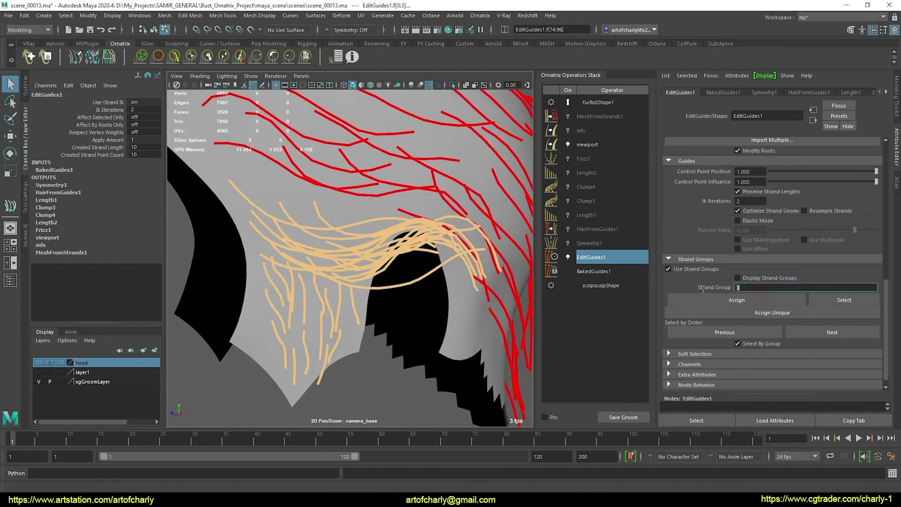
{"action": "type", "text": "2"}
{"action": "left_click", "coordinate": [753, 300]}
Step: Turn the Symmetry1, HairFromGuides1, Length1 and Clump3 operators back on and bring up Clump3's clump management settings
{"action": "left_click", "coordinate": [607, 243]}
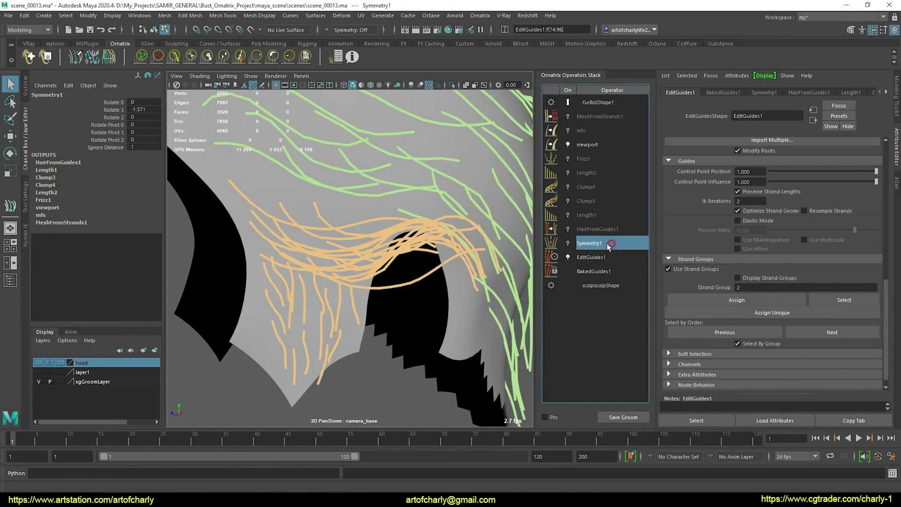
{"action": "left_click", "coordinate": [598, 229]}
{"action": "left_click", "coordinate": [589, 215]}
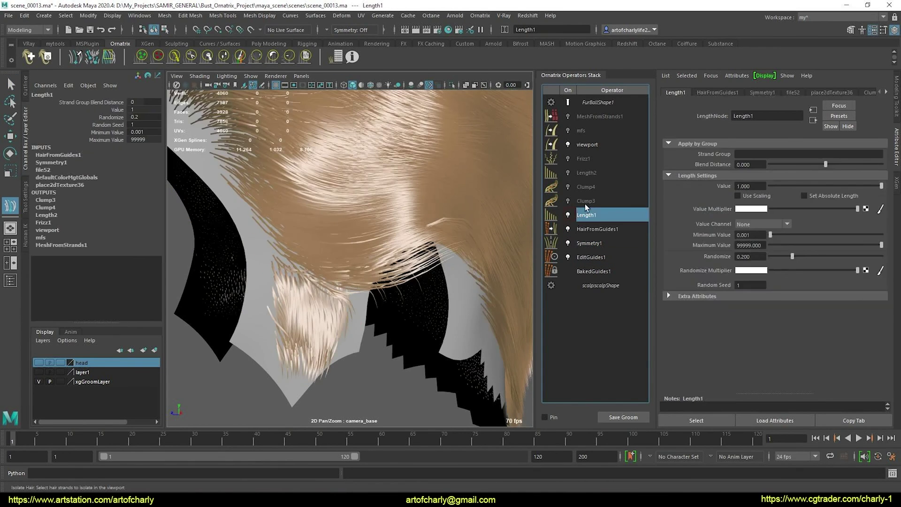
{"action": "left_click", "coordinate": [586, 201]}
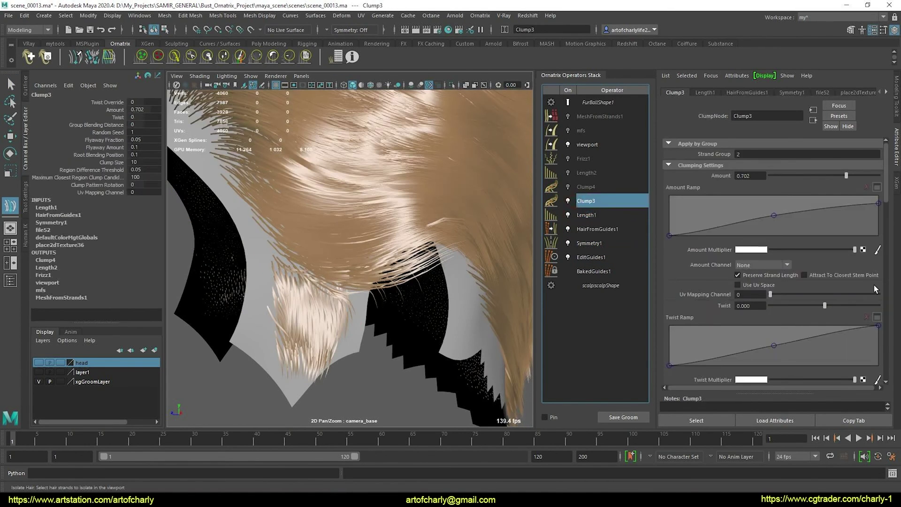
{"action": "scroll", "coordinate": [883, 279], "scroll_direction": "down", "scroll_amount": 5}
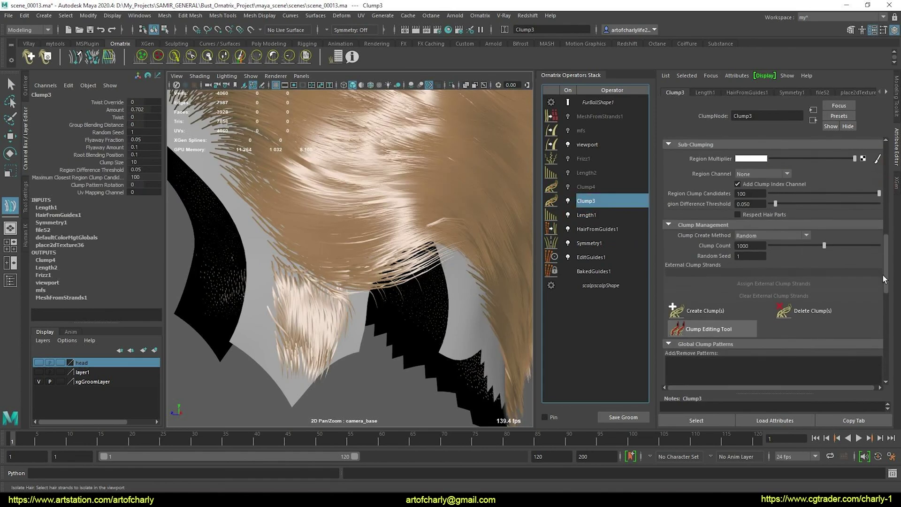
{"action": "scroll", "coordinate": [883, 279], "scroll_direction": "down", "scroll_amount": 2}
Step: Turn on Clump4, create its clumps with a clump count of 2000, and inspect the hair around the ear
{"action": "left_click", "coordinate": [577, 187]}
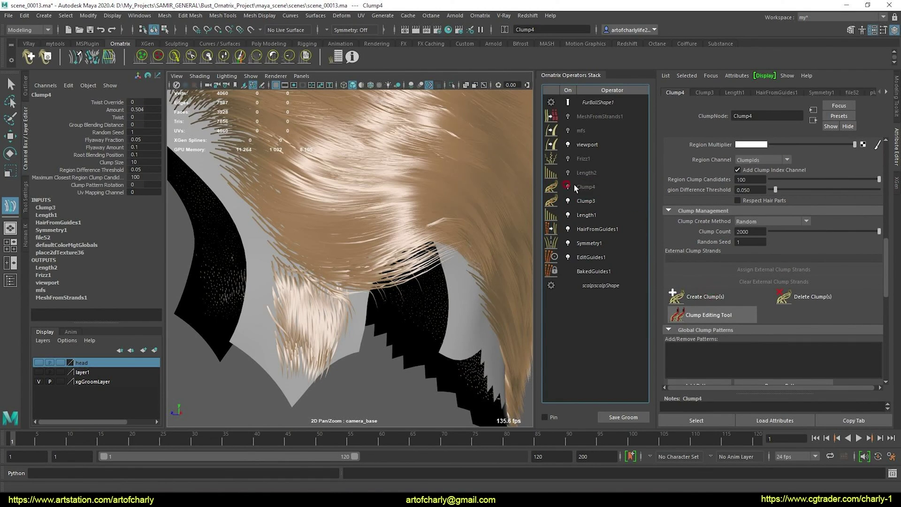
{"action": "left_click", "coordinate": [704, 296]}
{"action": "left_click_drag", "start_coordinate": [401, 340], "coordinate": [396, 335], "text": "alt"}
{"action": "right_click_drag", "start_coordinate": [397, 335], "coordinate": [378, 287], "text": "alt"}
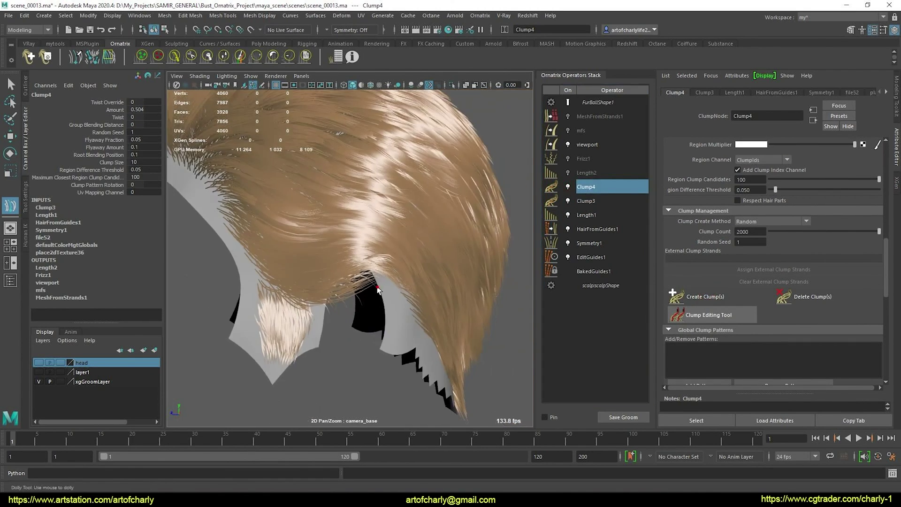
{"action": "left_click_drag", "start_coordinate": [377, 287], "coordinate": [404, 288], "text": "alt"}
{"action": "right_click_drag", "start_coordinate": [404, 289], "coordinate": [376, 286], "text": "alt"}
{"action": "middle_click_drag", "start_coordinate": [376, 286], "coordinate": [443, 257], "text": "alt"}
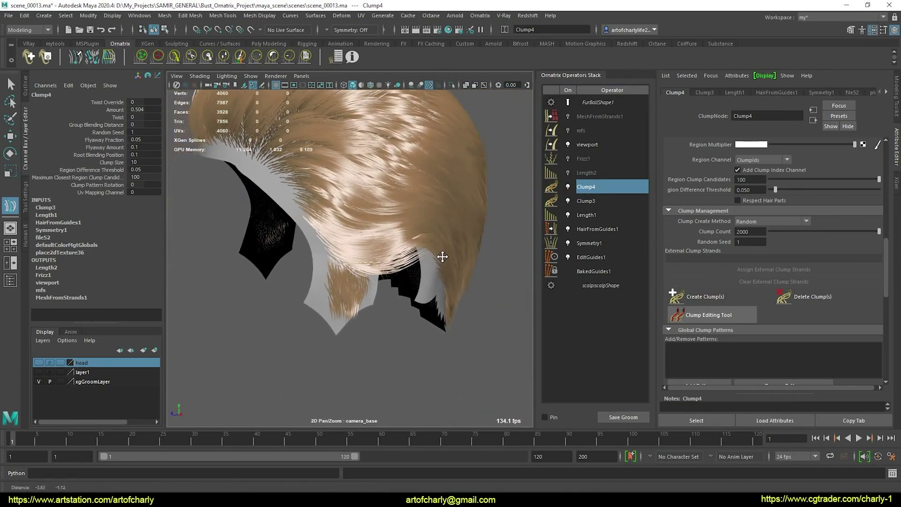
{"action": "left_click_drag", "start_coordinate": [442, 257], "coordinate": [350, 303], "text": "alt"}
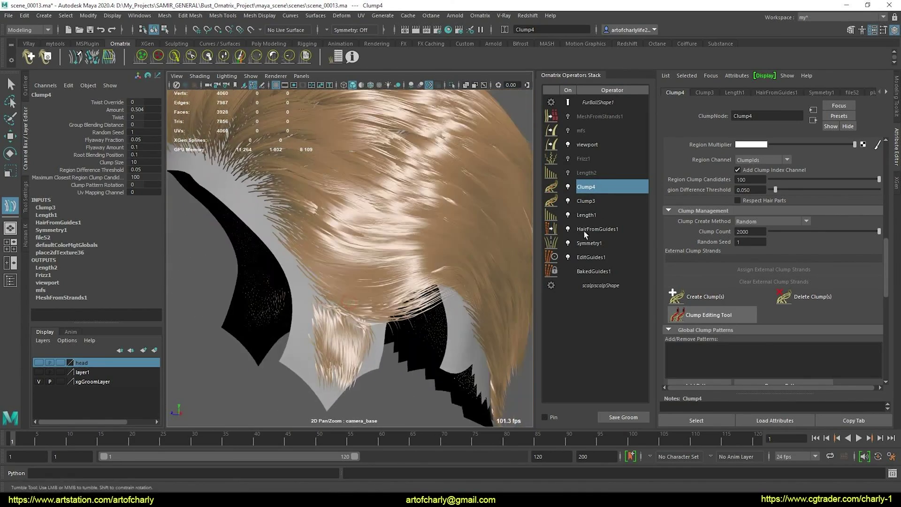
Step: Turn on the Length2 and Frizz1 operators and inspect the frizzed hair around the sideburn
{"action": "left_click", "coordinate": [585, 161]}
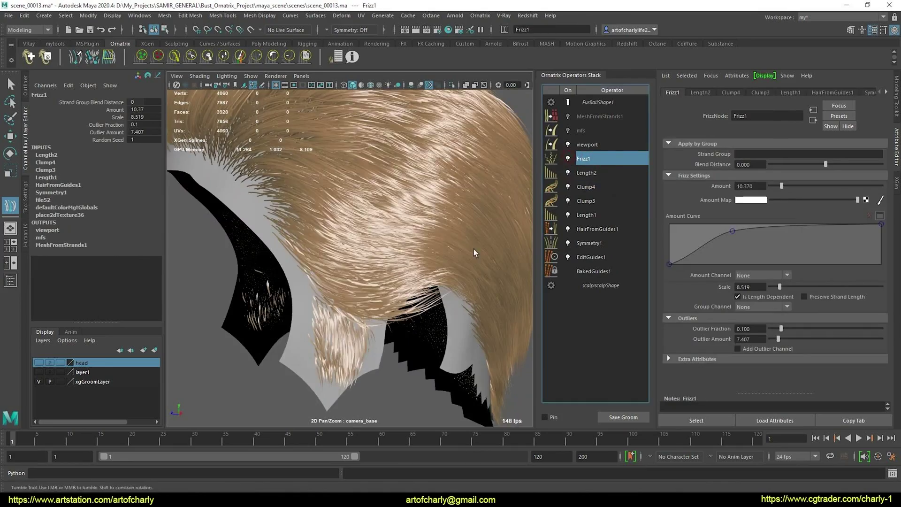
{"action": "left_click_drag", "start_coordinate": [412, 286], "coordinate": [388, 283], "text": "alt"}
{"action": "right_click_drag", "start_coordinate": [388, 283], "coordinate": [391, 263], "text": "alt"}
{"action": "left_click_drag", "start_coordinate": [424, 262], "coordinate": [381, 319], "text": "alt"}
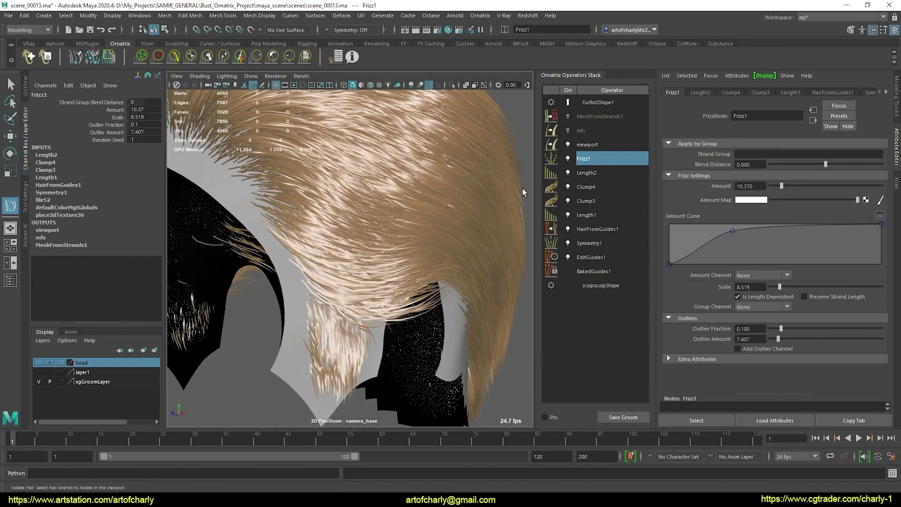
Step: Enable ambient occlusion in the viewport and review the hair over the ear and sideburn from several angles
{"action": "left_click", "coordinate": [410, 85]}
{"action": "mouse_move", "coordinate": [372, 201]}
{"action": "left_mouse_down", "text": "alt"}
{"action": "mouse_move", "coordinate": [323, 262]}
{"action": "mouse_move", "coordinate": [326, 244]}
{"action": "mouse_move", "coordinate": [422, 262]}
{"action": "mouse_move", "coordinate": [377, 253]}
{"action": "left_mouse_up", "text": "alt"}
{"action": "right_click_drag", "start_coordinate": [377, 253], "coordinate": [397, 338], "text": "alt"}
{"action": "left_click_drag", "start_coordinate": [368, 294], "coordinate": [383, 269], "text": "alt"}
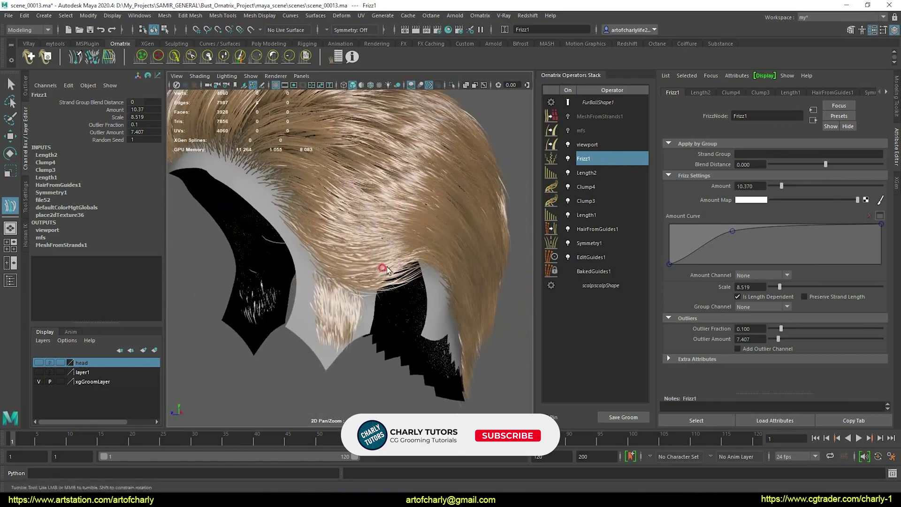
{"action": "right_click_drag", "start_coordinate": [384, 250], "coordinate": [386, 283], "text": "alt"}
{"action": "left_click_drag", "start_coordinate": [386, 282], "coordinate": [361, 279], "text": "alt"}
Step: Turn off the operators from Frizz1 down through Symmetry1 and open EditGuides1 for guide editing
{"action": "left_click", "coordinate": [568, 158]}
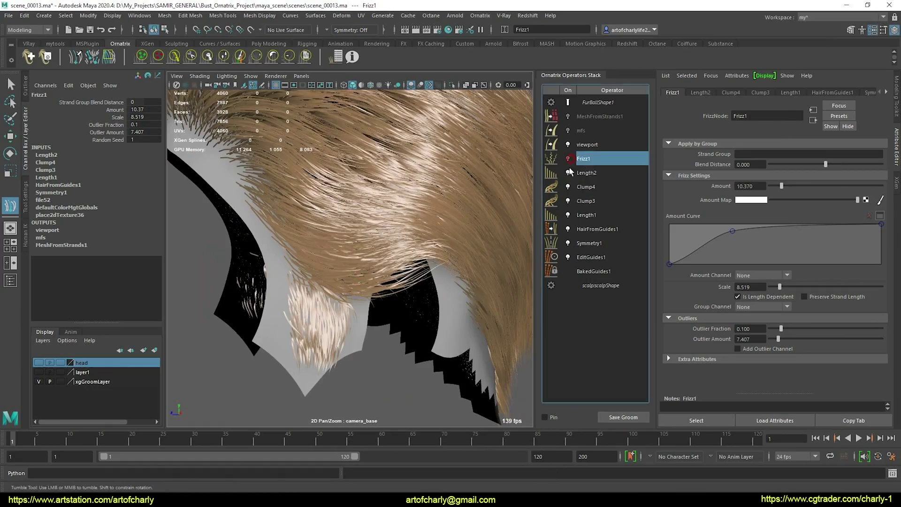
{"action": "left_click", "coordinate": [568, 172]}
{"action": "left_click", "coordinate": [568, 187]}
{"action": "left_click", "coordinate": [567, 187]}
{"action": "left_click", "coordinate": [568, 200]}
{"action": "left_click", "coordinate": [568, 214]}
{"action": "left_click", "coordinate": [568, 228]}
{"action": "left_click", "coordinate": [568, 243]}
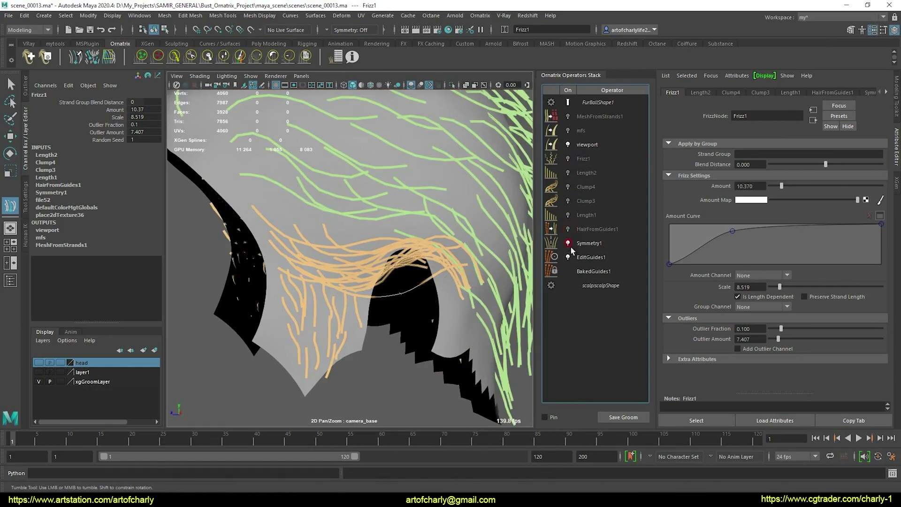
{"action": "left_click", "coordinate": [592, 258]}
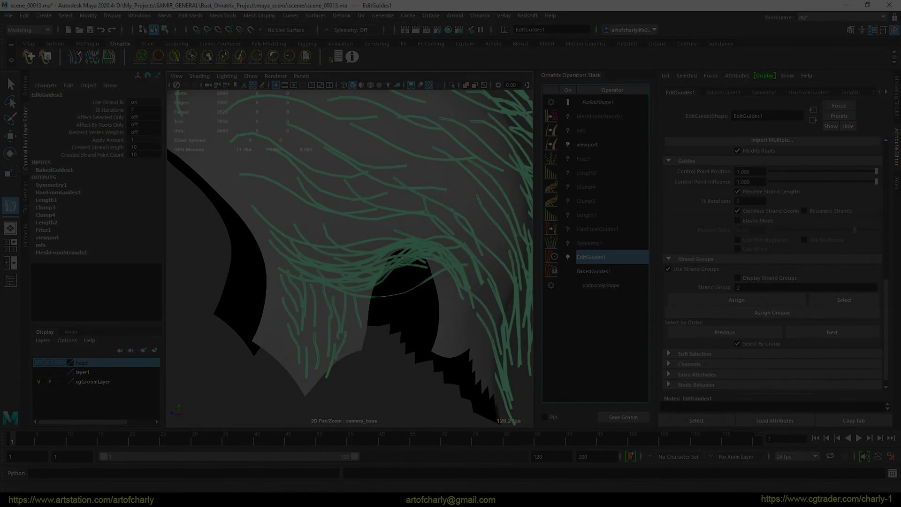